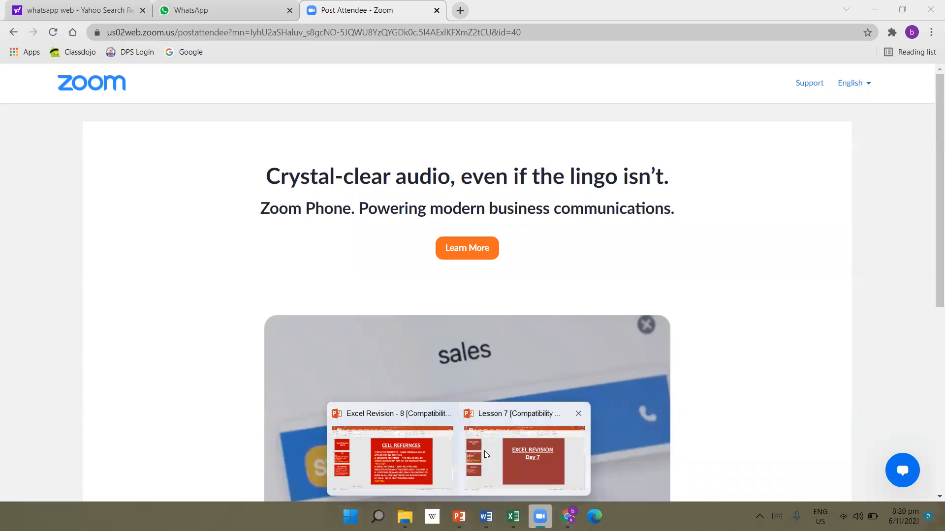
- Switch to the Lesson 7 presentation in PowerPoint and show the slide with the salary formulas
left_click(495, 467)
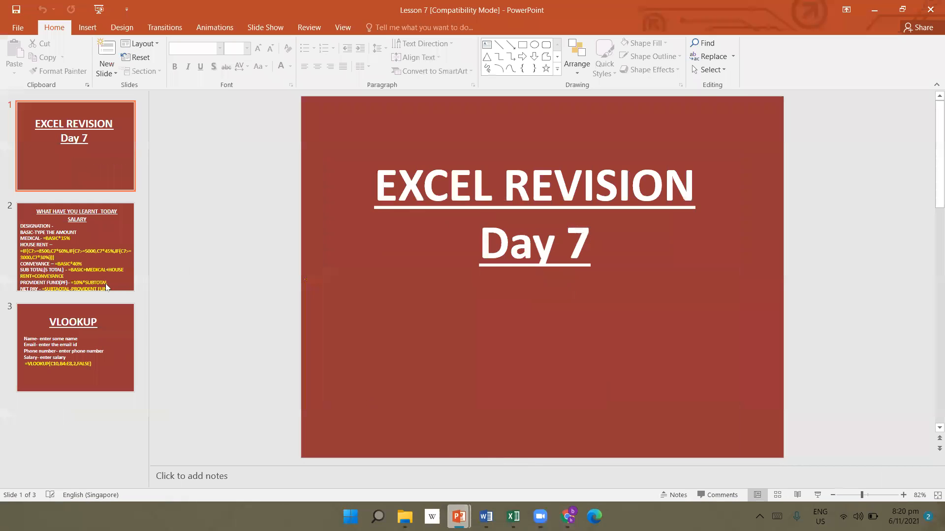
left_click(70, 253)
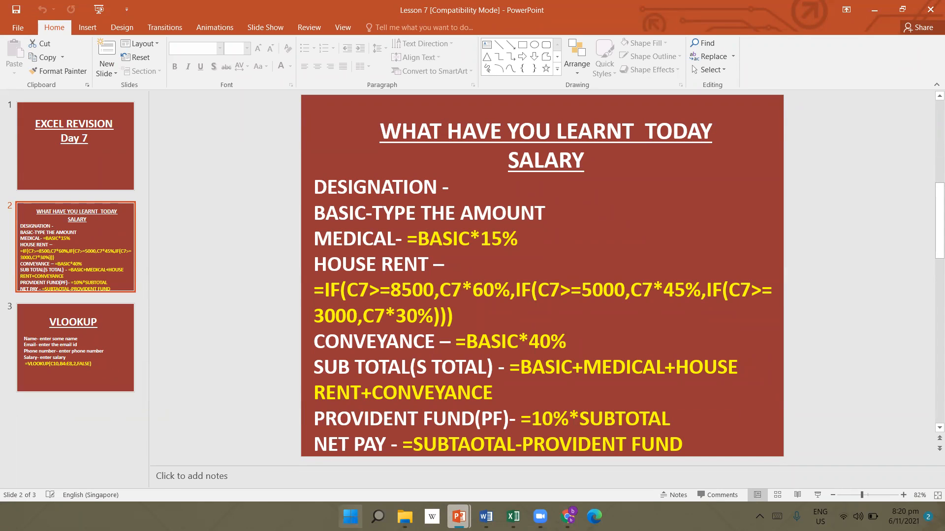
- Switch to the Lesson 7 workbook in Excel and inspect the Project Director's Basic salary in the salary table
mouse_move(514, 517)
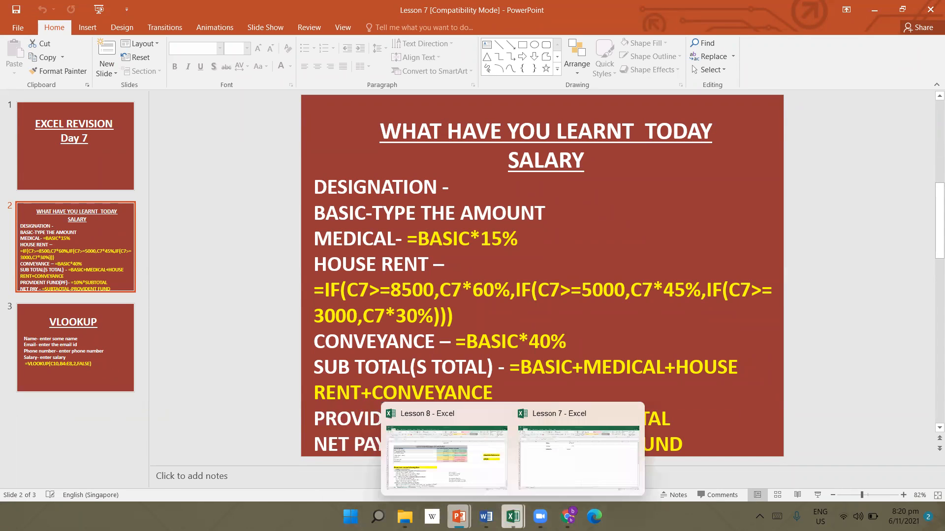
left_click(556, 480)
scroll(312, 205, "up", 9)
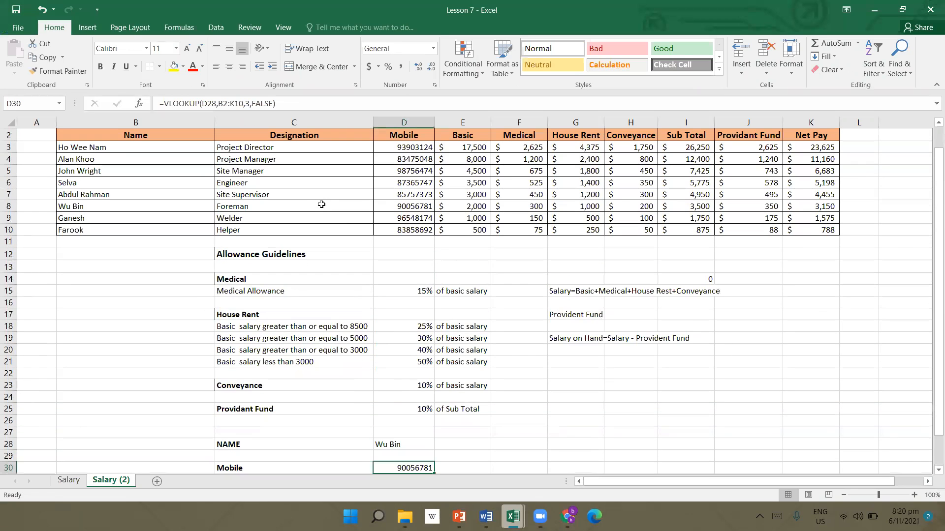
scroll(321, 204, "up", 1)
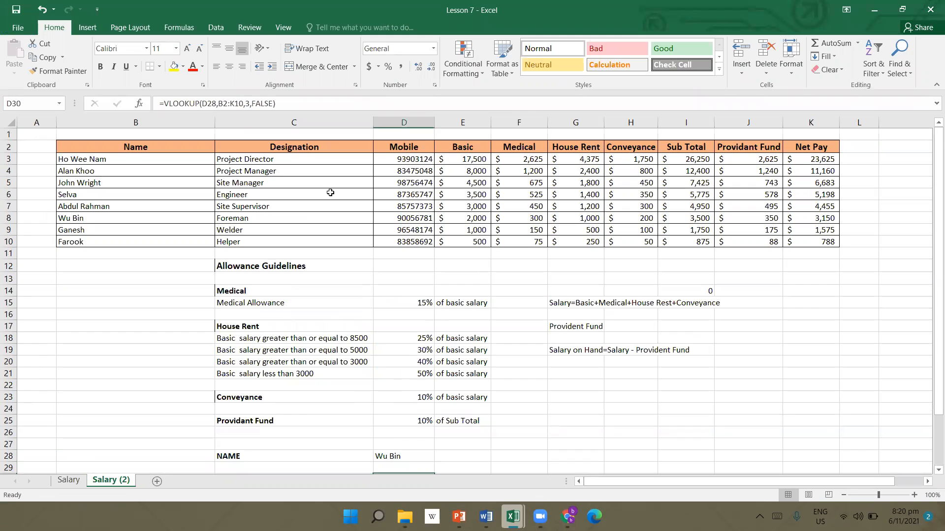
left_click(463, 160)
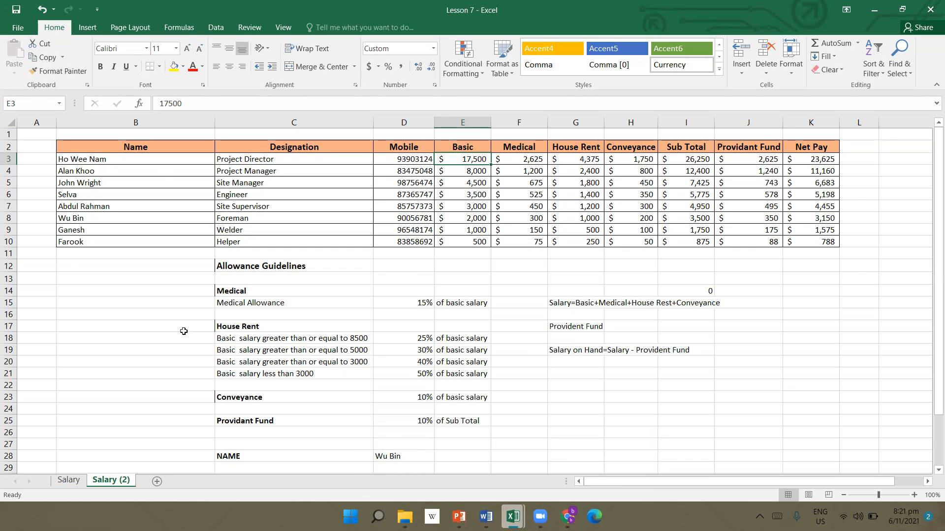
double_click(474, 162)
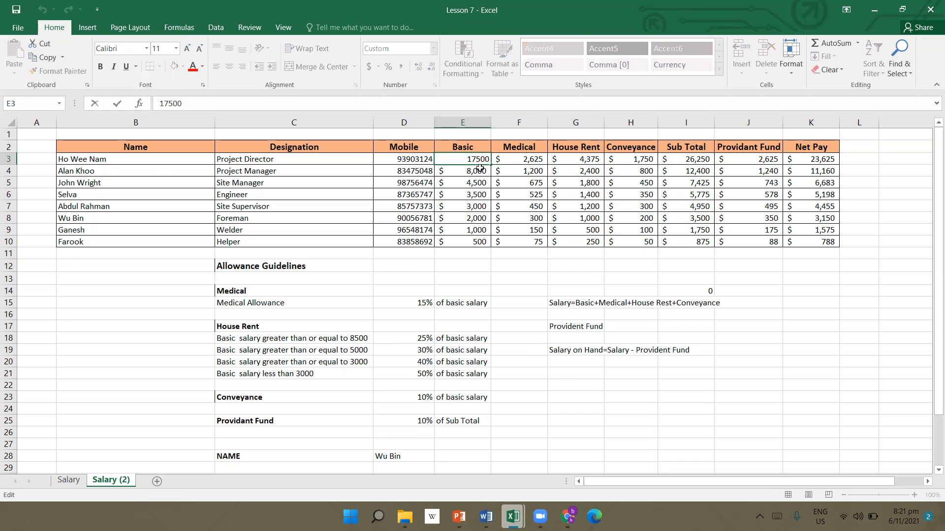
left_click(497, 281)
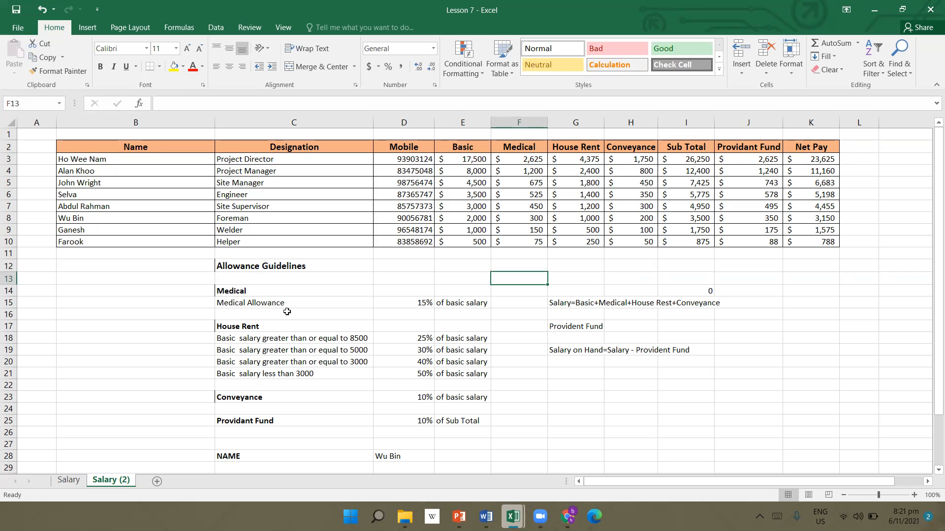
- Review the allowance guidelines for Medical, House Rent, Conveyance and Providant Fund below the salary table
left_click(274, 304)
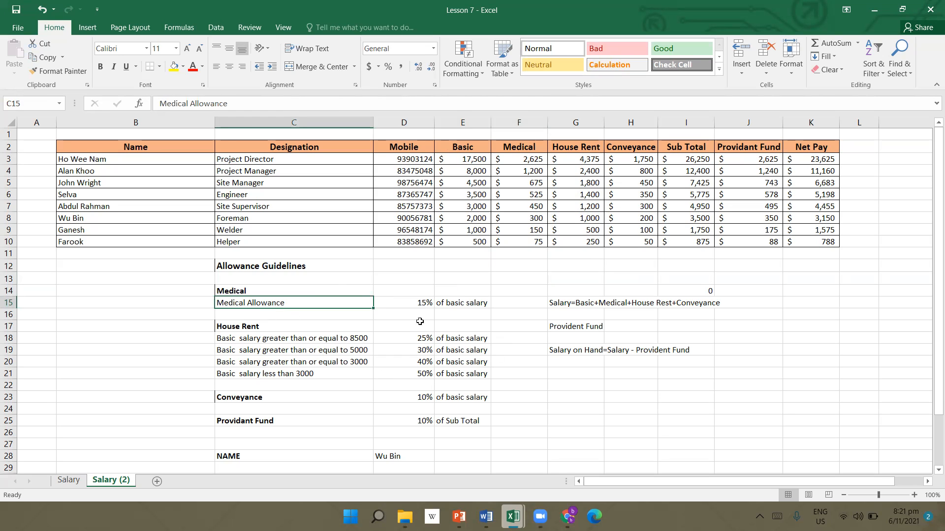
left_click(425, 305)
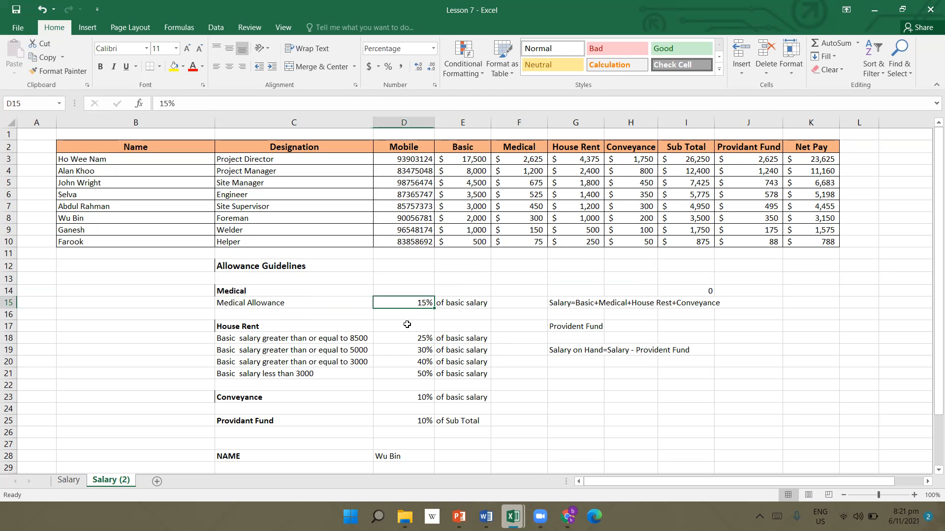
left_click(325, 339)
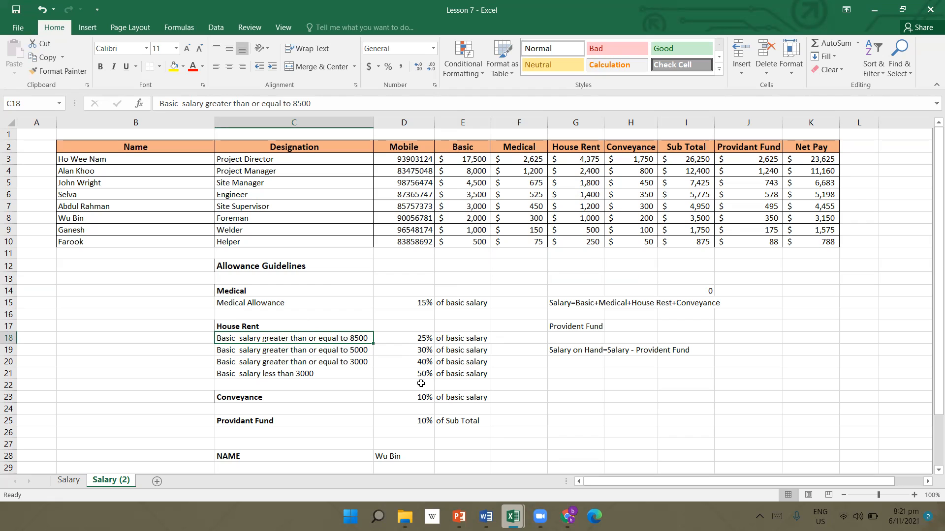
left_click(299, 406)
left_click(410, 395)
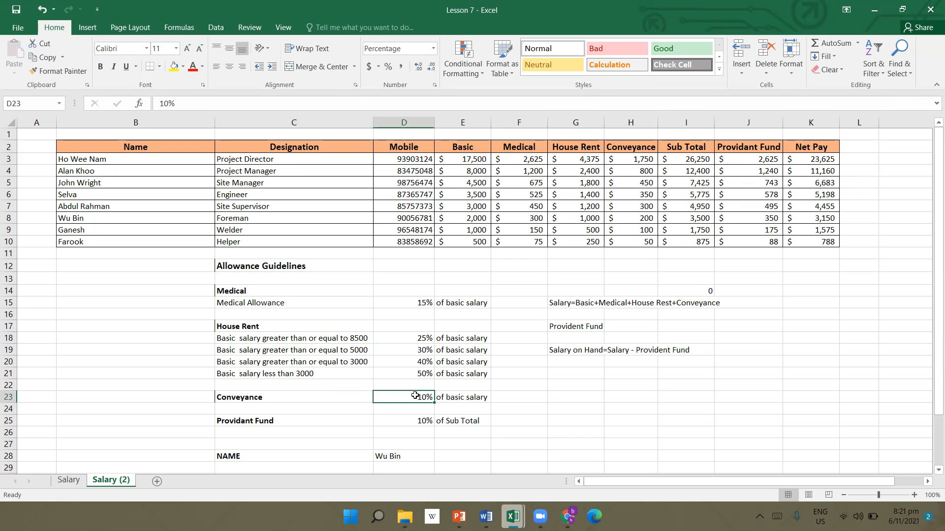
left_click(292, 427)
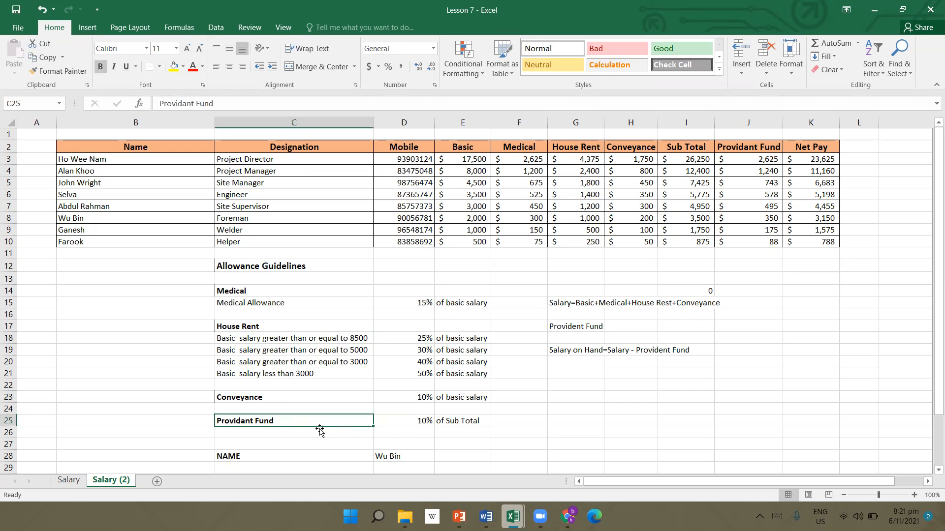
left_click(411, 424)
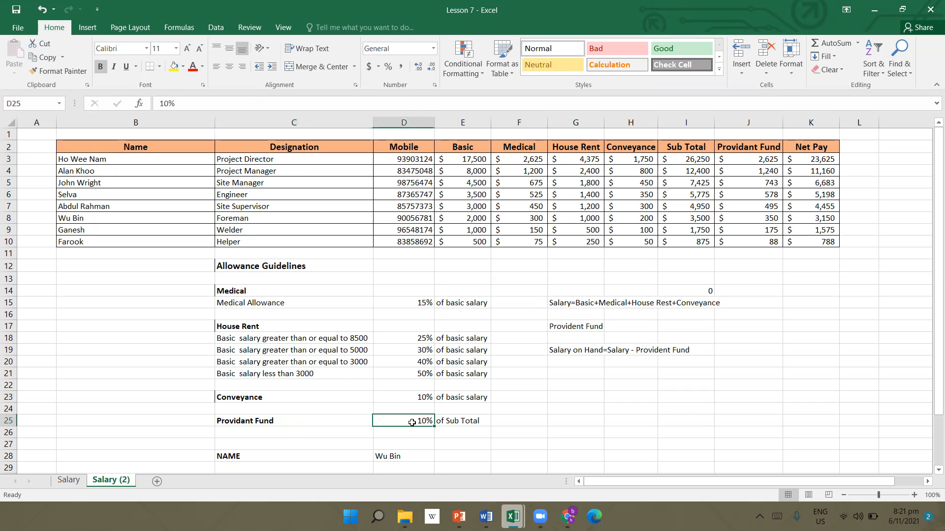
left_click(459, 422)
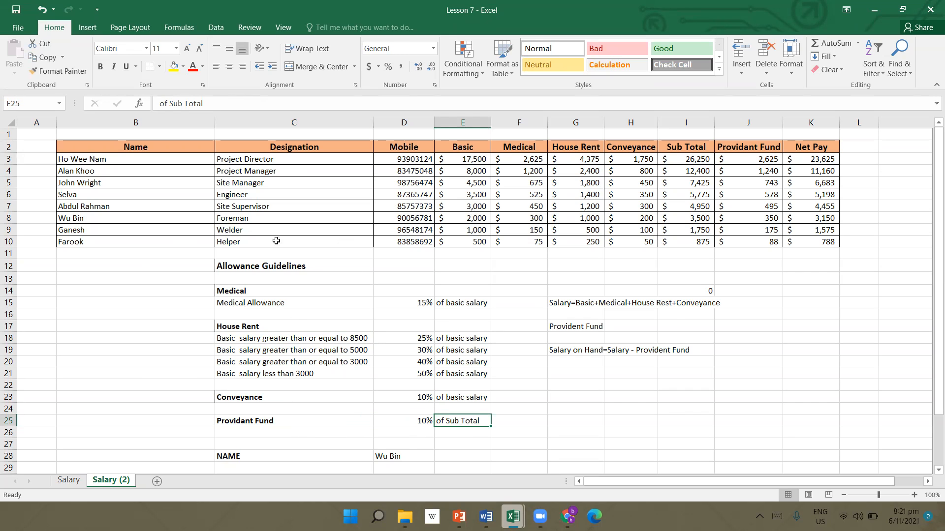
- Inspect the row 3 formulas for Medical, Conveyance, Providant Fund and House Rent, and check the House Rent rule for basic salary less than 3000
left_click(509, 165)
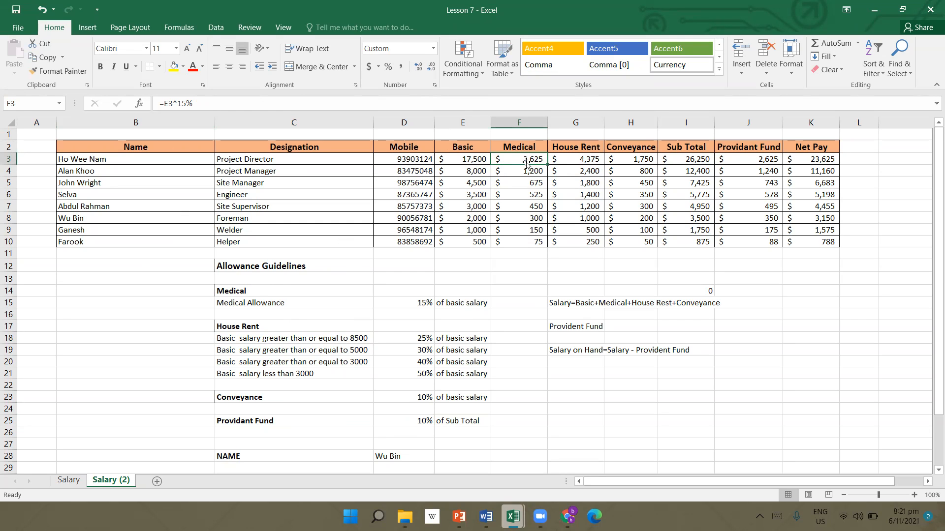
left_click(618, 165)
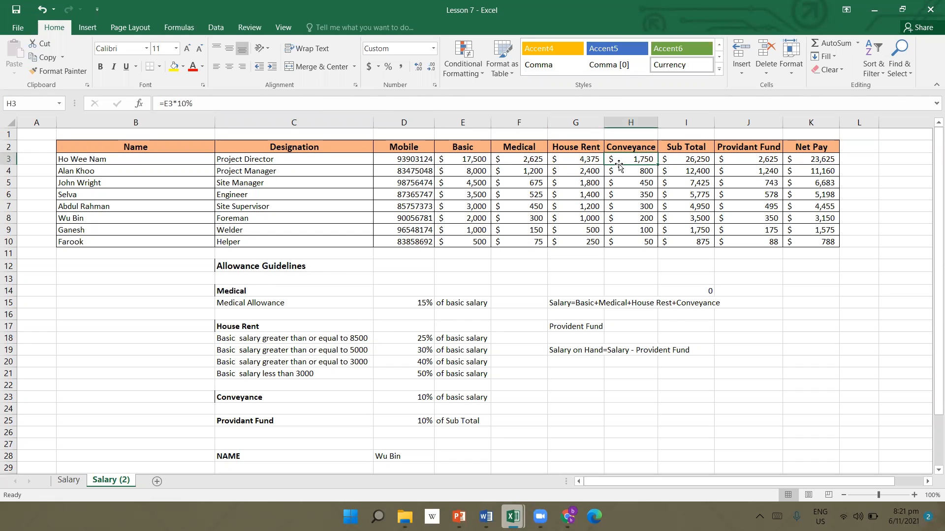
left_click(753, 160)
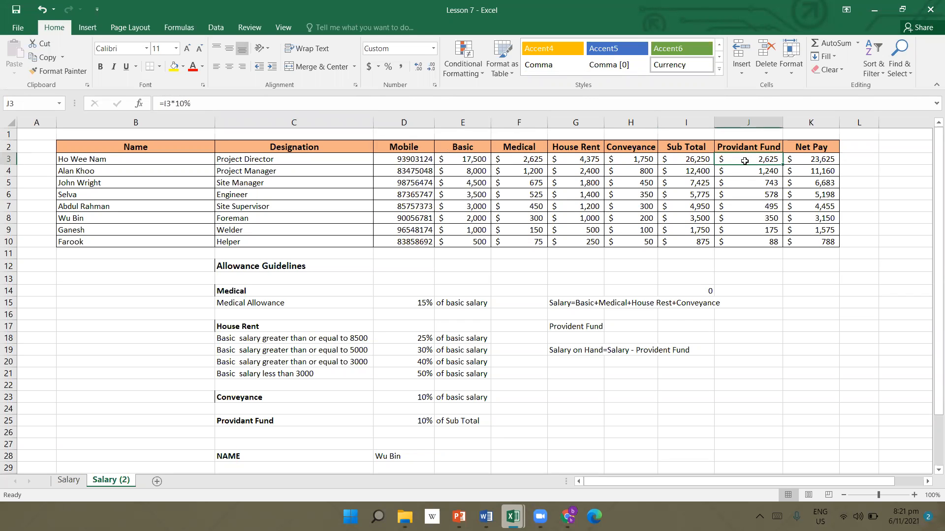
left_click(564, 161)
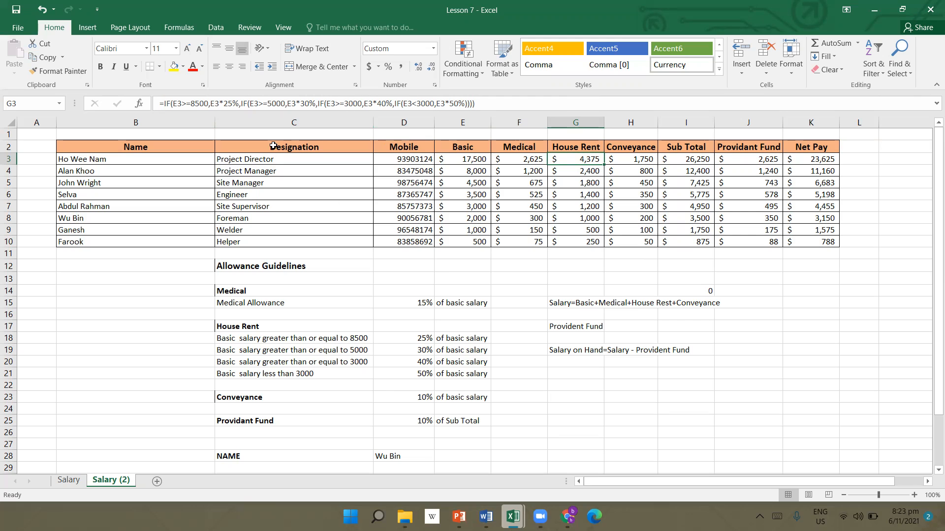
left_click(482, 385)
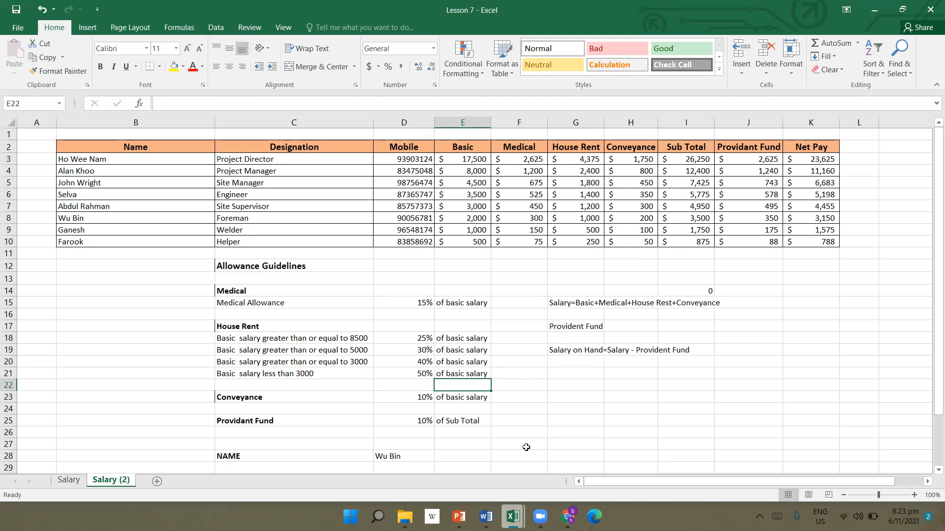
left_click(458, 140)
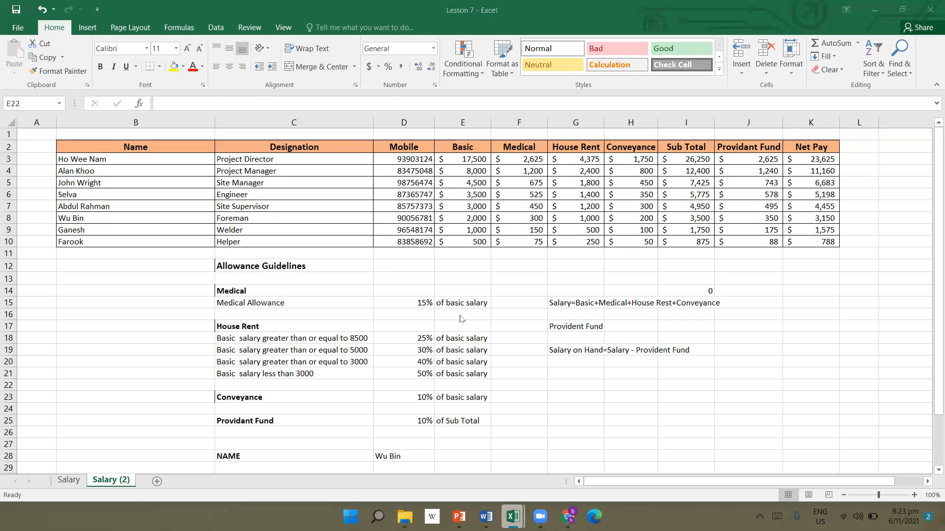
left_click(353, 373)
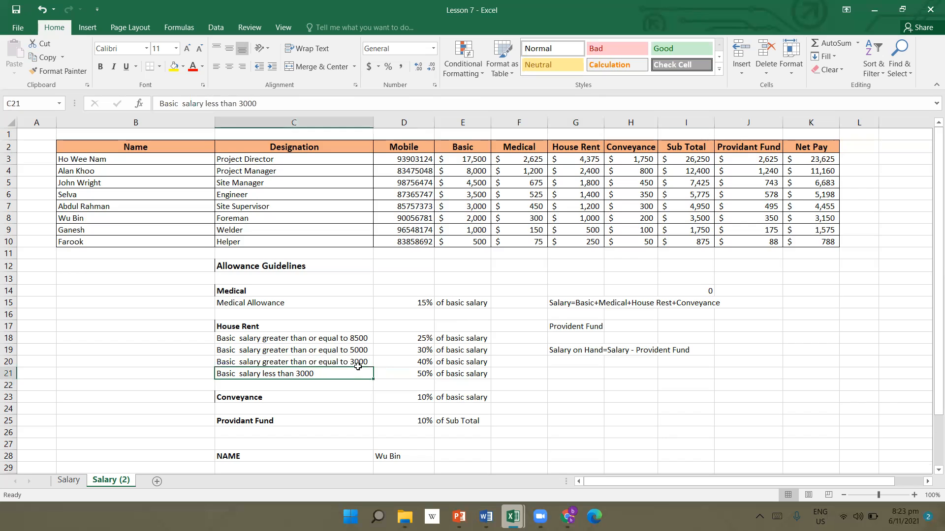
- Examine how the Mobile lookup formula in D30 uses the employee name in D28
scroll(352, 368, "down", 2)
left_click(389, 383)
left_click(397, 407)
left_click(394, 386)
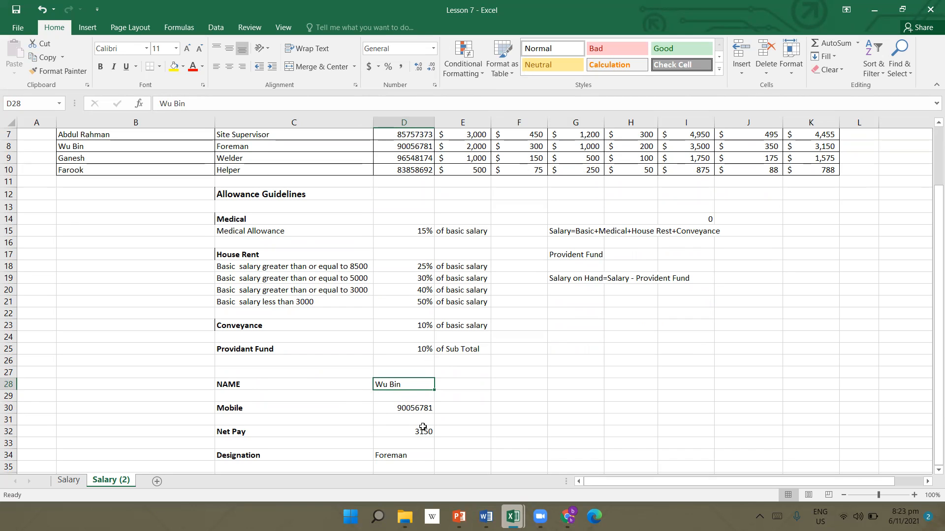
scroll(422, 427, "down", 1)
left_click(422, 387)
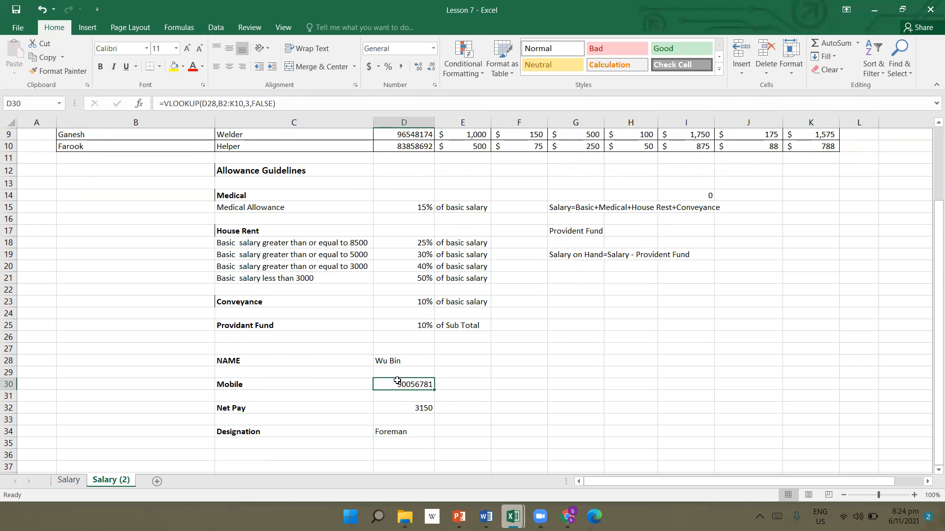
left_click(398, 363)
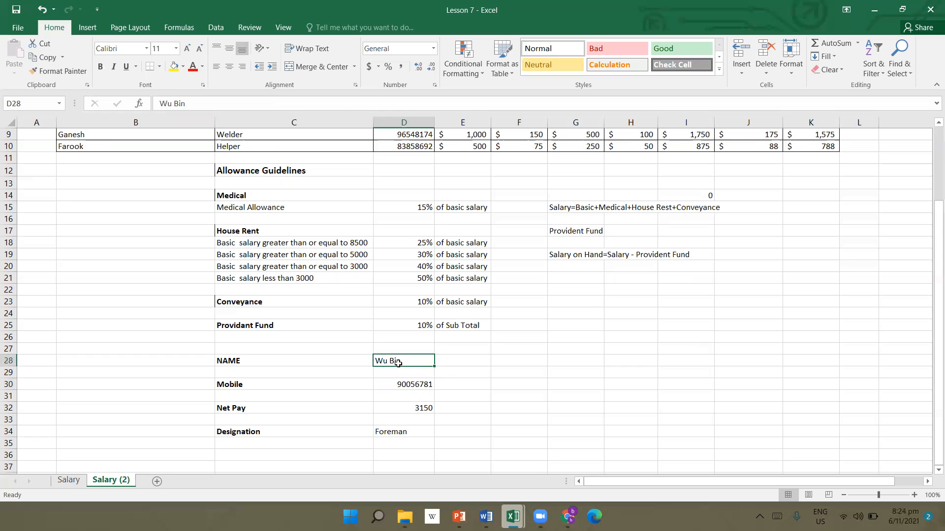
left_click(401, 388)
left_click(407, 363)
left_click(408, 383)
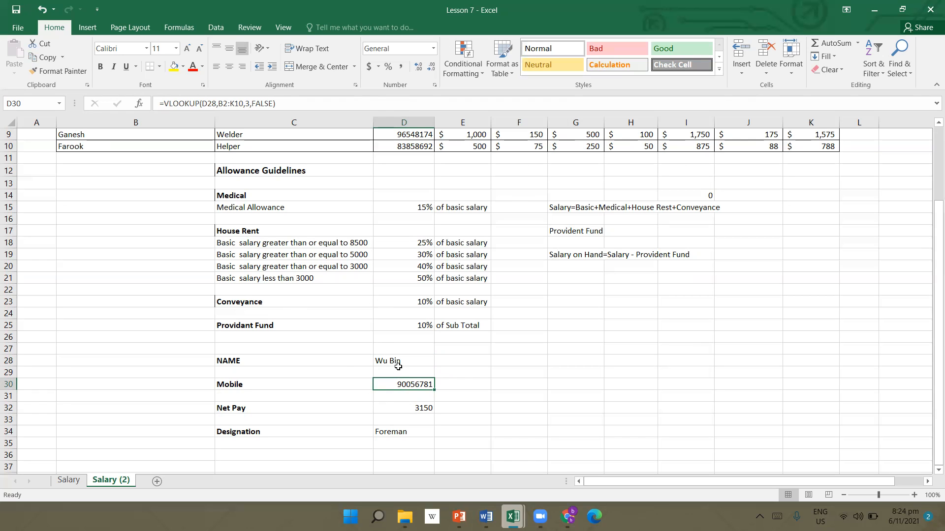
left_click(400, 361)
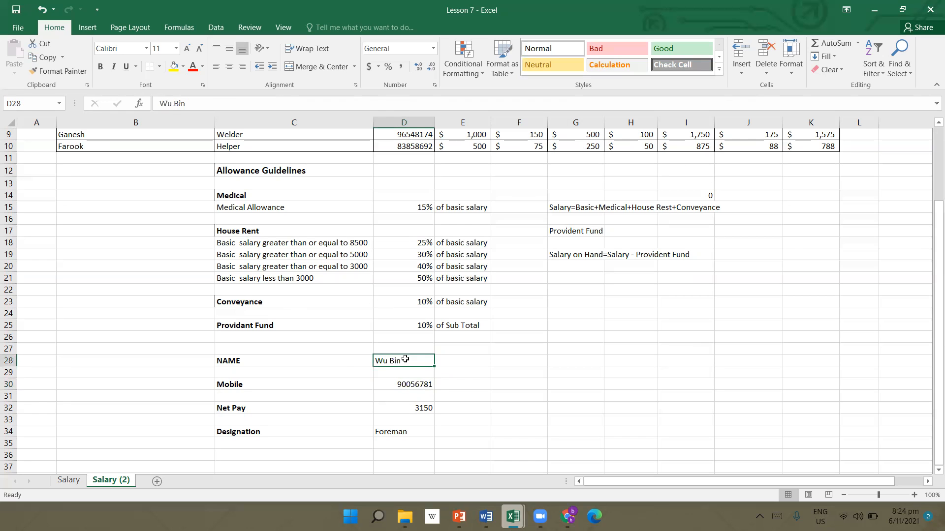
left_click(403, 384)
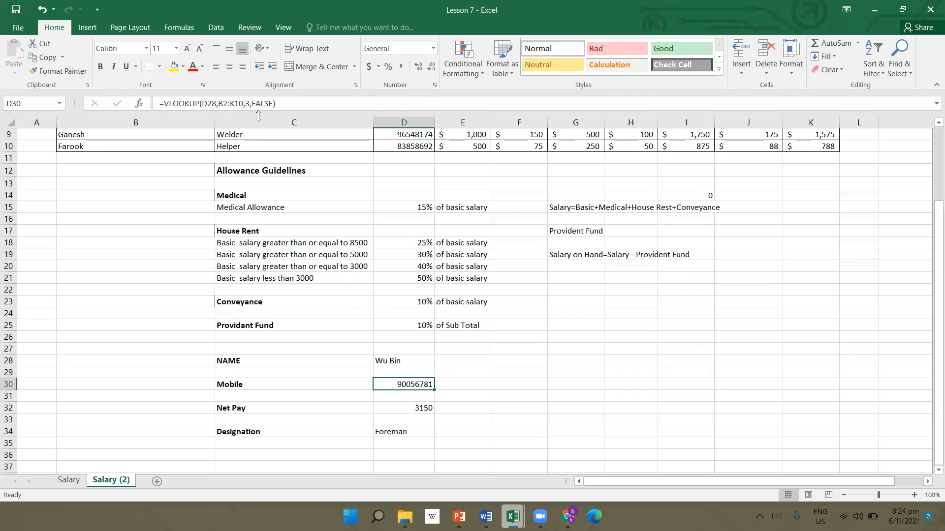
- Highlight the employee data in B3:K10 and examine the VLOOKUP formulas for Mobile, Net Pay and Designation
scroll(250, 158, "up", 3)
left_click_drag(188, 165, 794, 245)
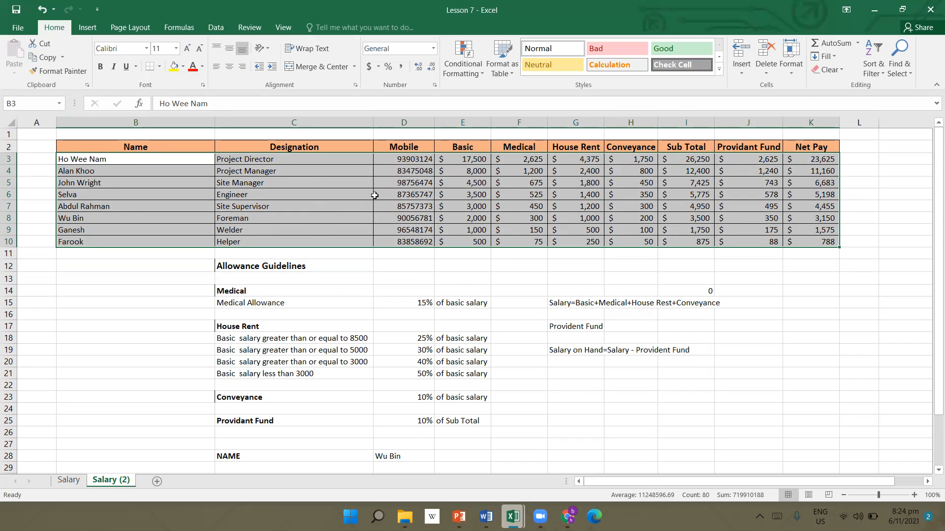
scroll(401, 240, "down", 1)
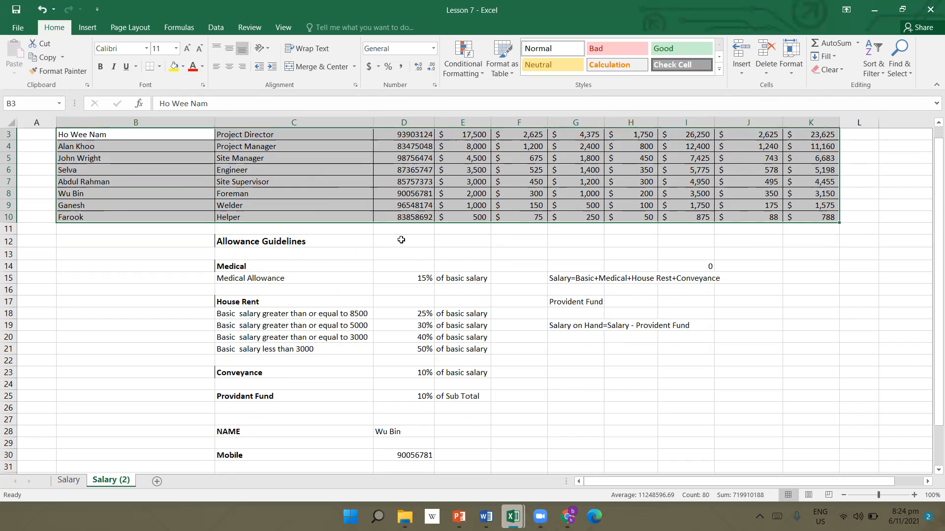
scroll(401, 239, "down", 2)
left_click(396, 384)
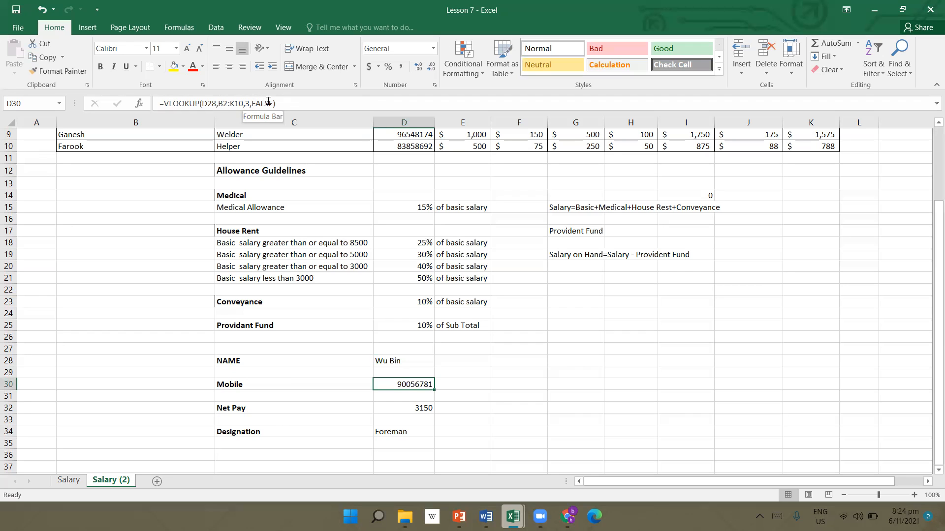
left_click(418, 409)
left_click(406, 435)
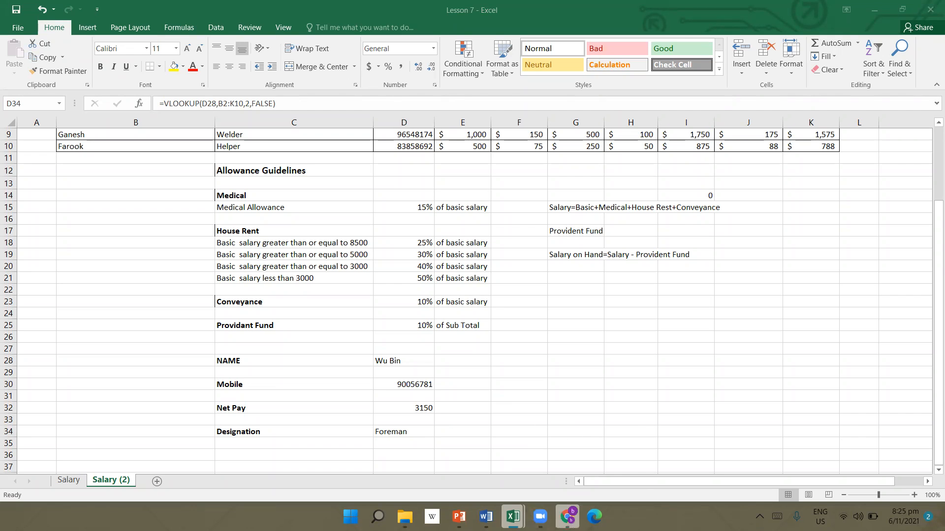
- Switch to the Excel Revision - 8 presentation in PowerPoint and view the EMI and cell references slides
mouse_move(459, 516)
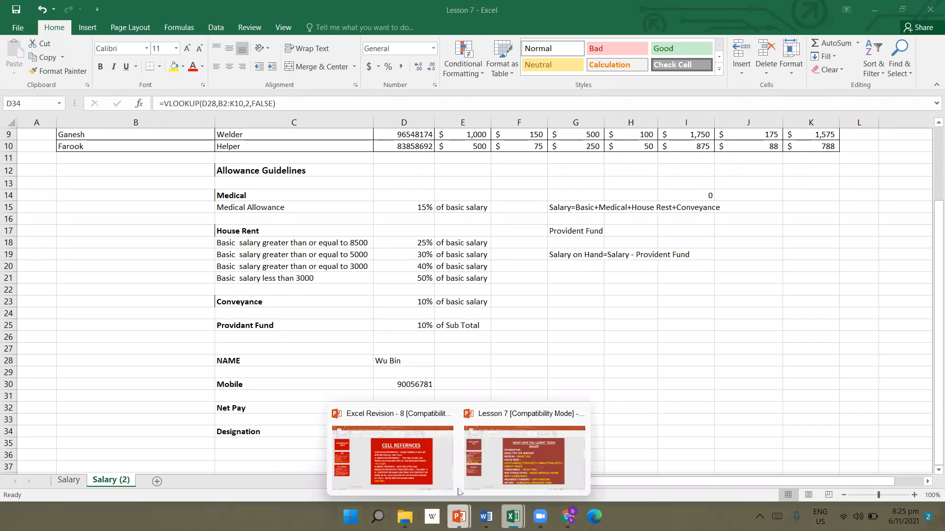
left_click(400, 462)
left_click(100, 261)
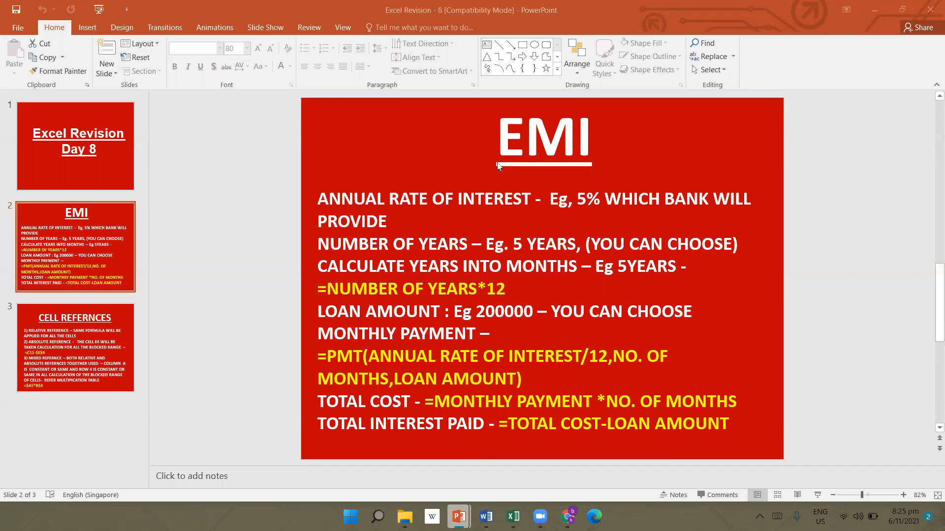
left_click(112, 335)
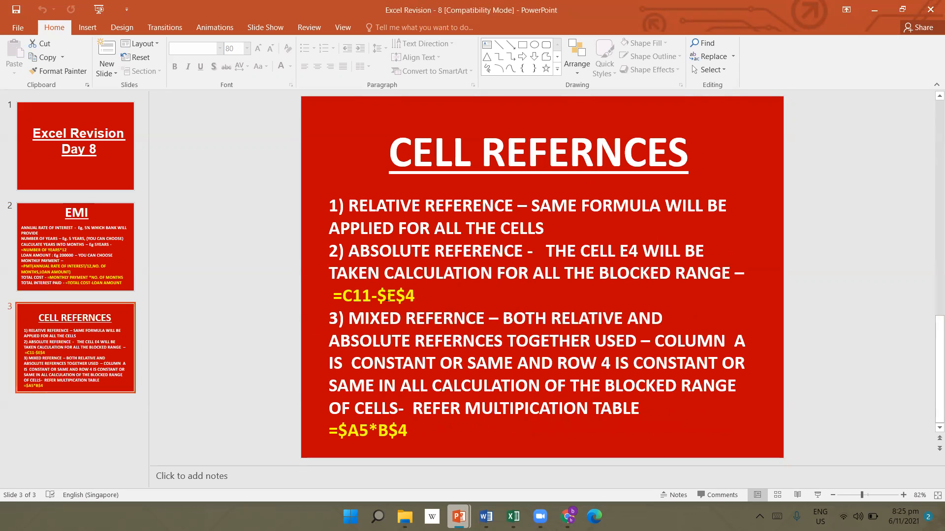
- Correct the misspelled title of slide 3 so it reads CELL REFERENCES
left_click(595, 154)
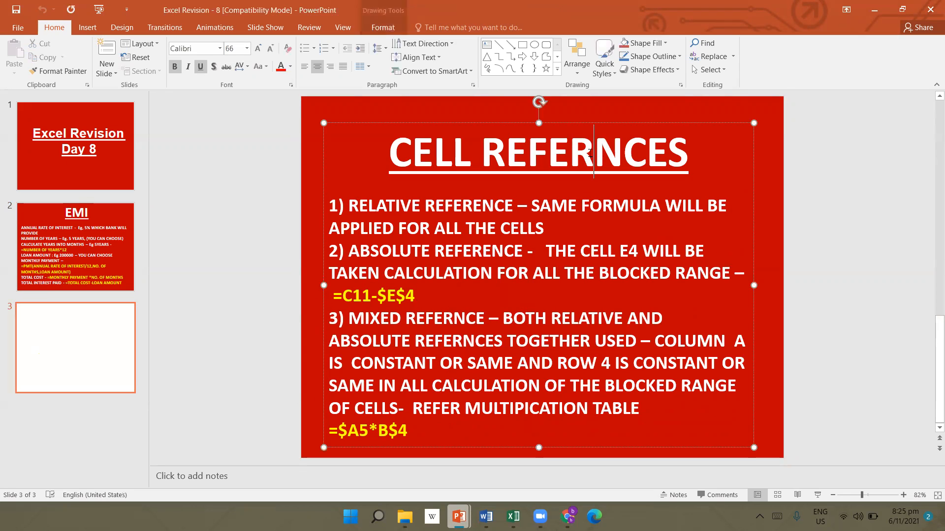
type("e")
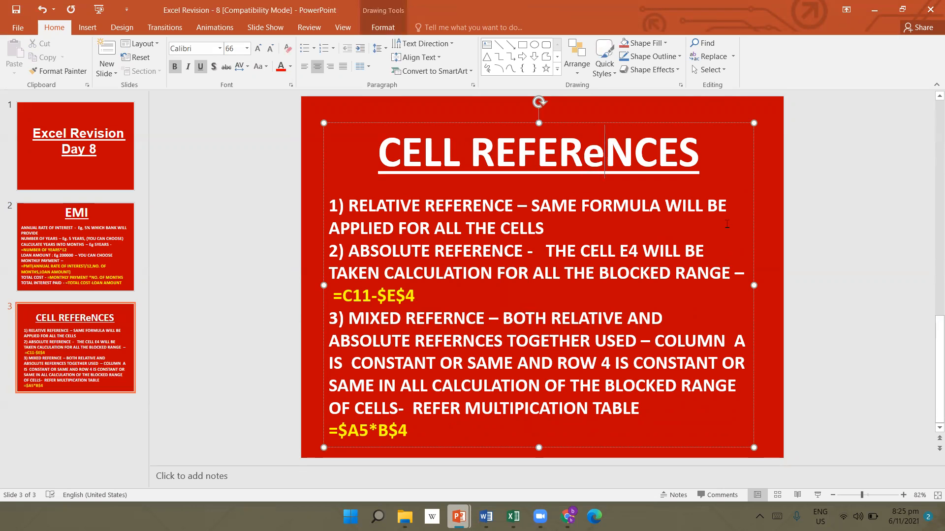
key("BackSpace")
type("E")
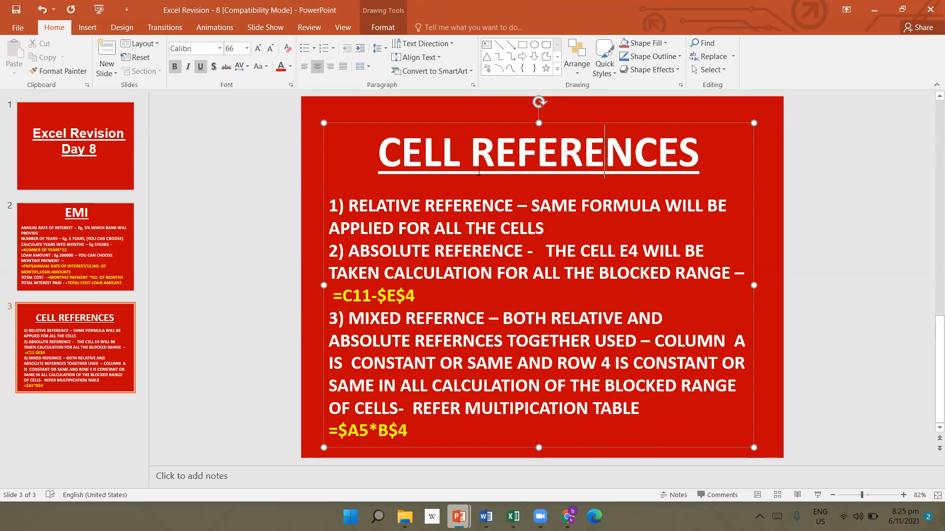
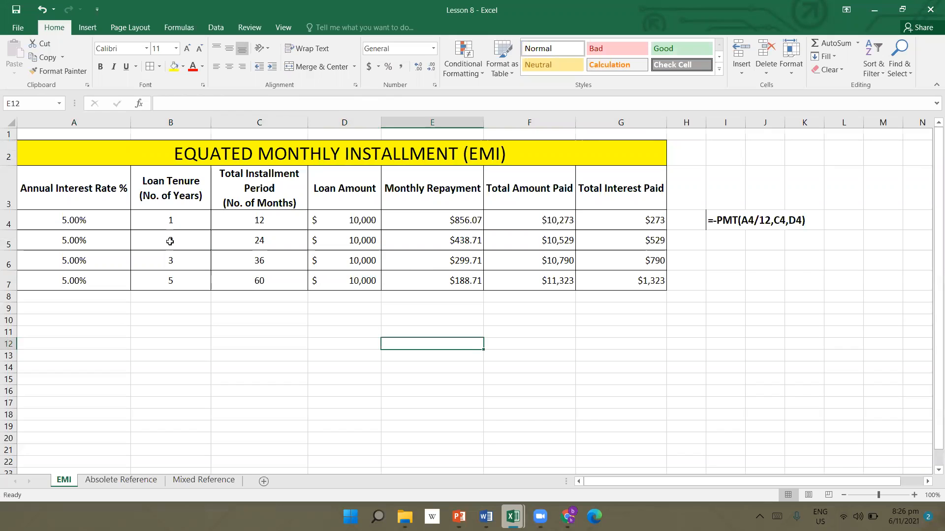
- Switch to the Lesson 8 workbook in Excel and review the interest rate, loan tenure and loan amounts on the EMI sheet
left_click(67, 223)
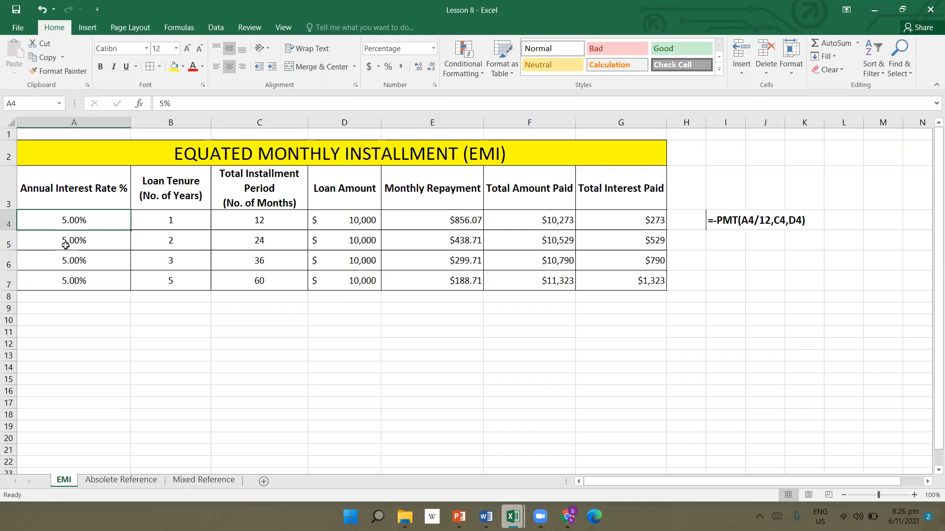
left_click(185, 216)
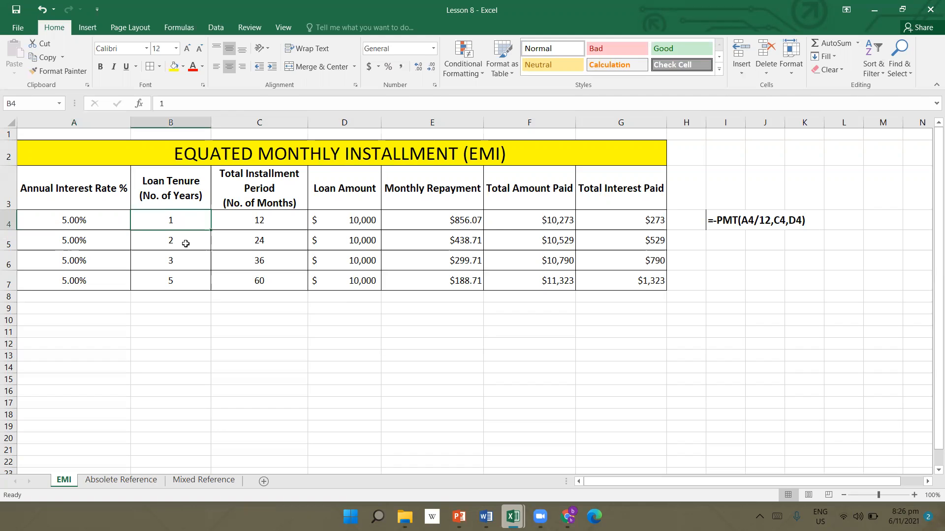
left_click(367, 221)
left_click_drag(367, 239, 367, 280)
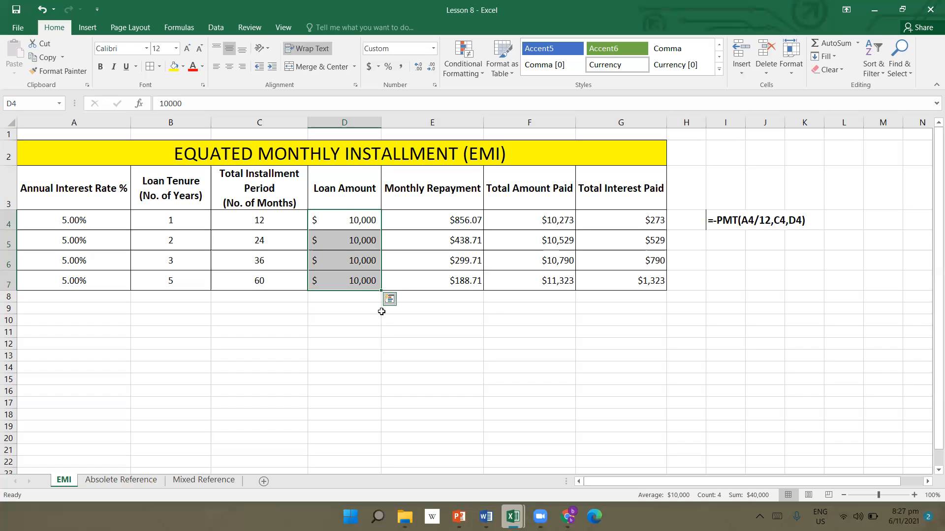
left_click(363, 317)
left_click(374, 305)
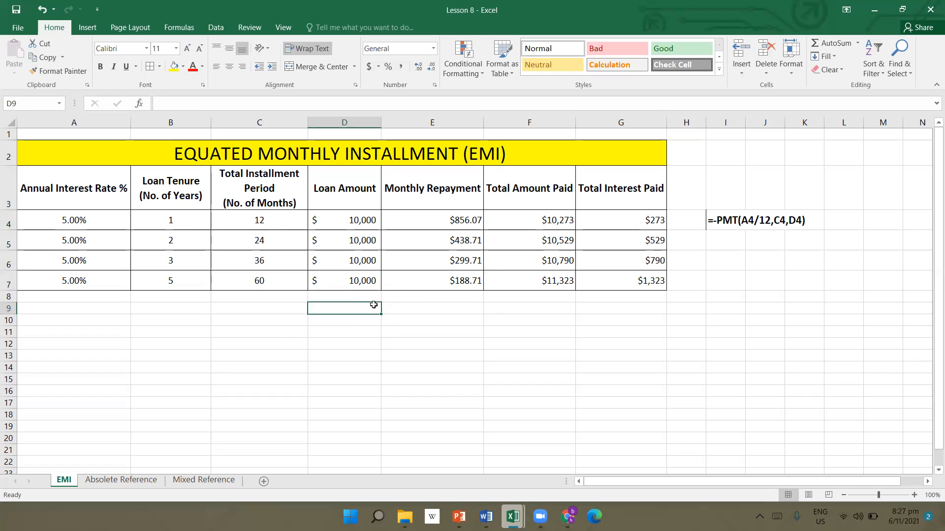
- Review the row 4 interest rate and loan amount, each loan tenure in B4:B7, and the month count in C7
left_click(78, 226)
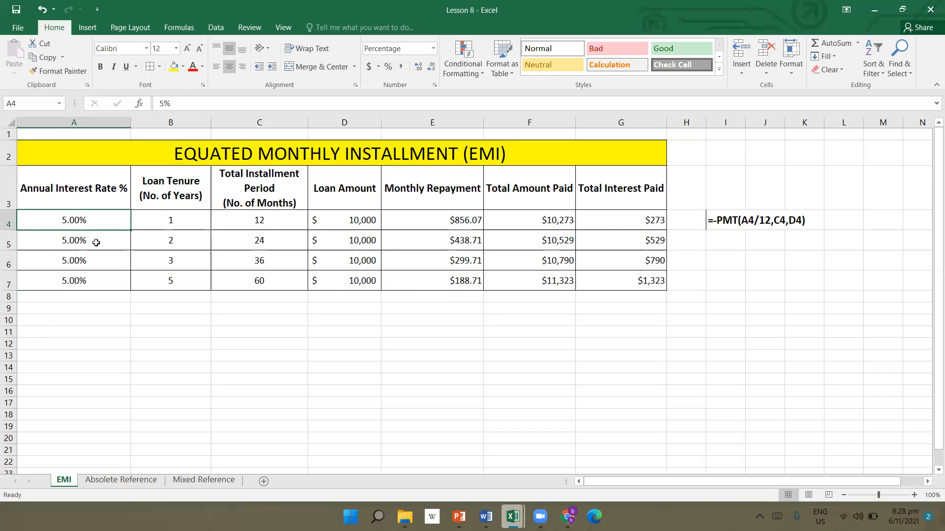
left_click(327, 223)
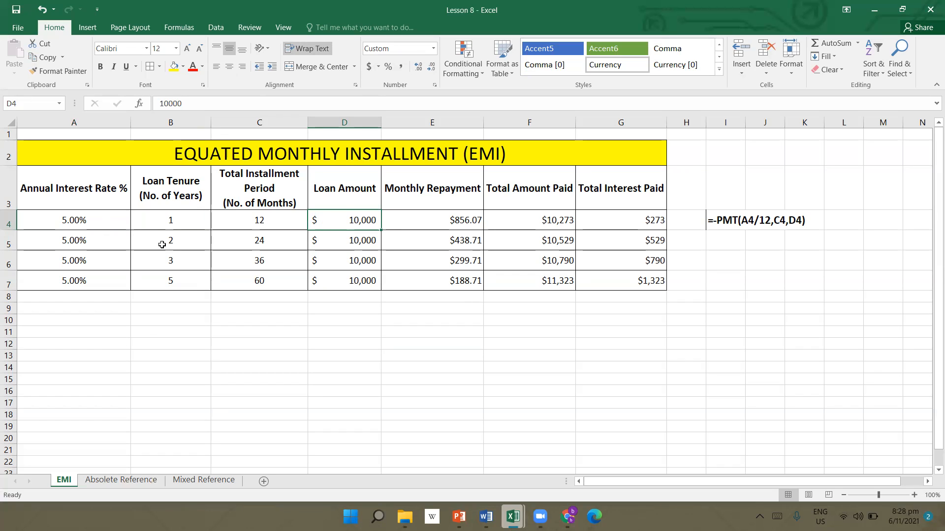
left_click(202, 222)
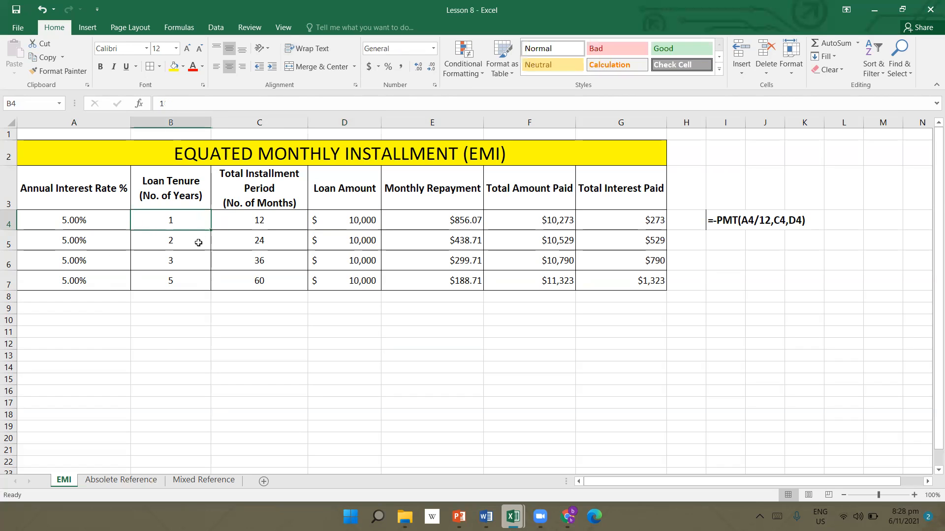
left_click(199, 245)
left_click(200, 264)
left_click(198, 279)
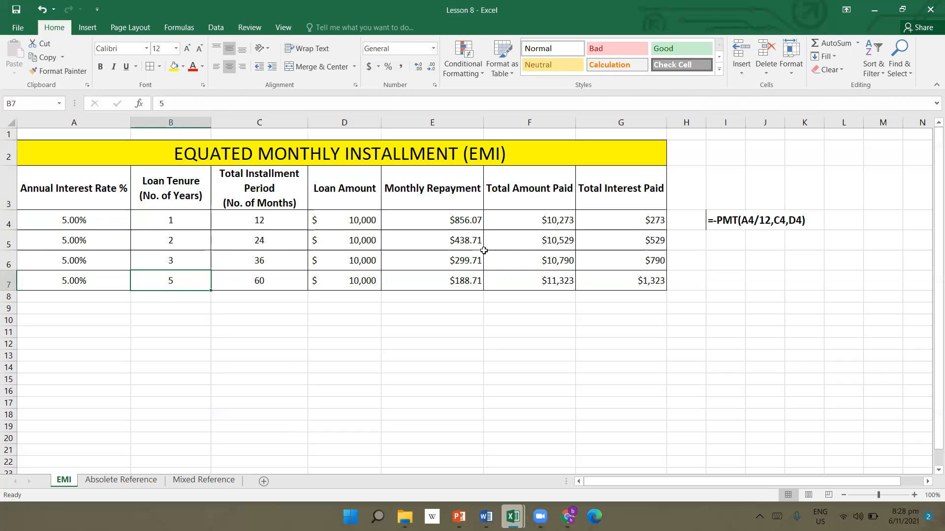
left_click(254, 286)
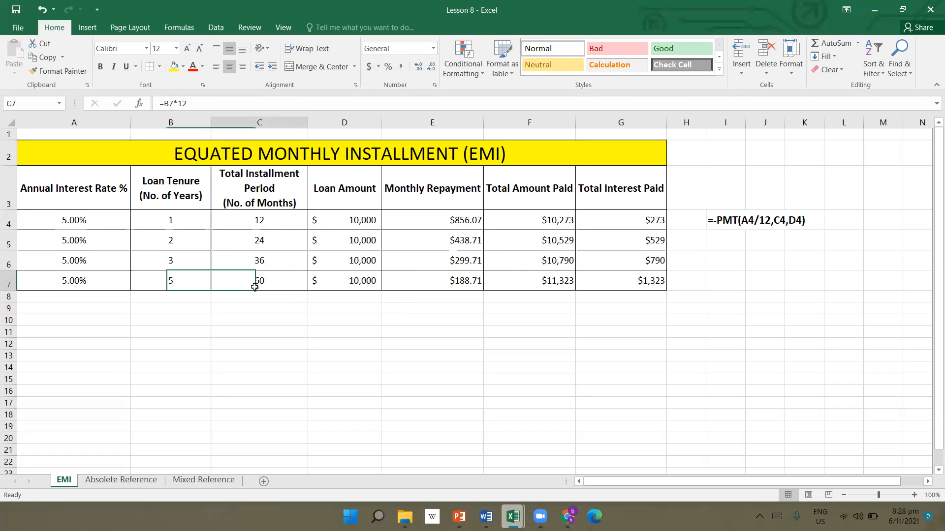
- Check the number format of the annual interest rates in A4:A7 and highlight the loan tenures in B4:B7
left_click(121, 192)
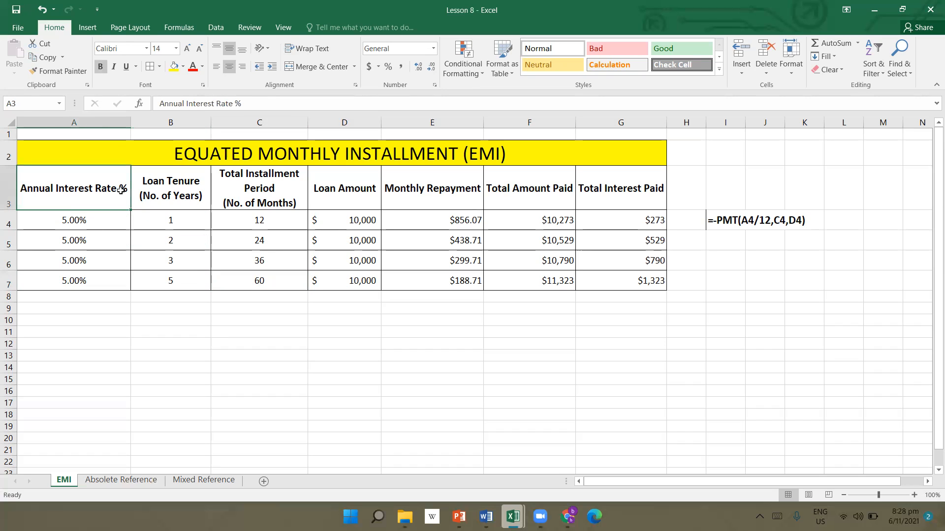
left_click_drag(119, 224, 123, 275)
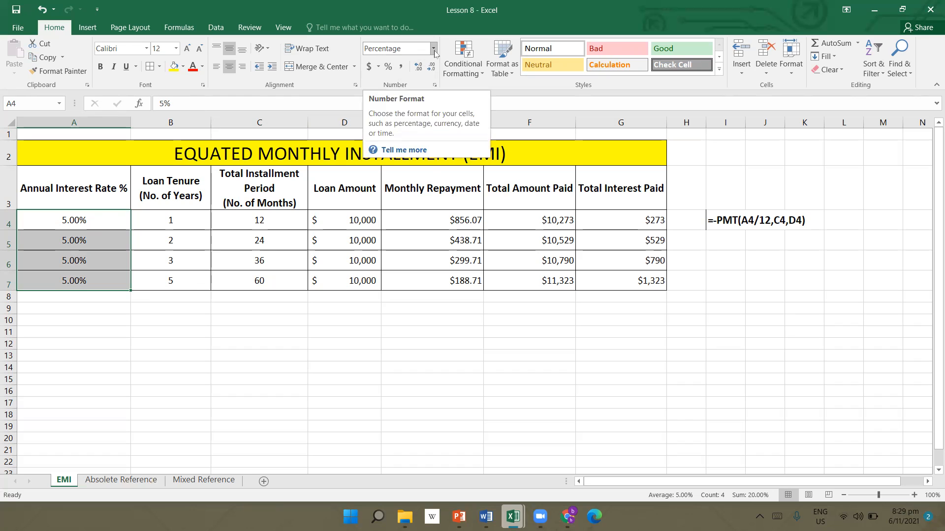
left_click(190, 401)
left_click_drag(198, 220, 199, 280)
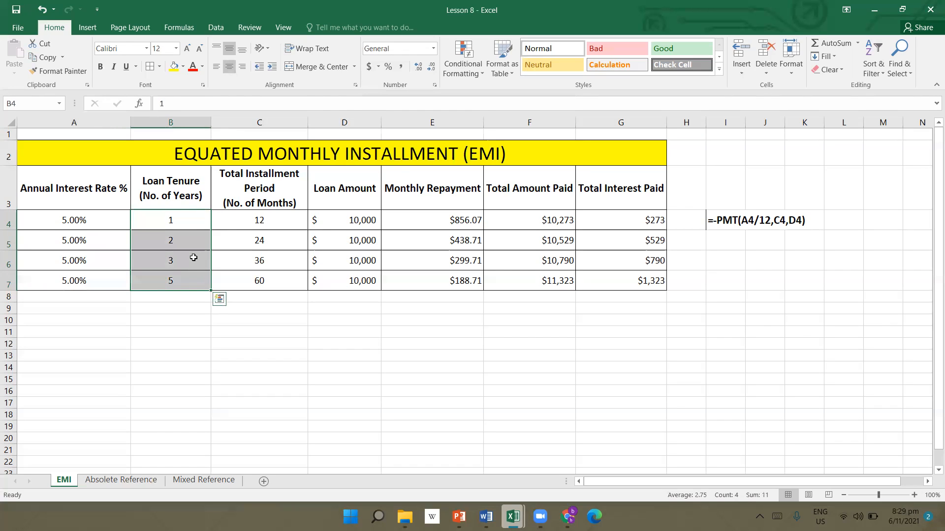
- Examine how the Total Installment Period formula in C4 converts the loan tenure in B4 into months
left_click(262, 227)
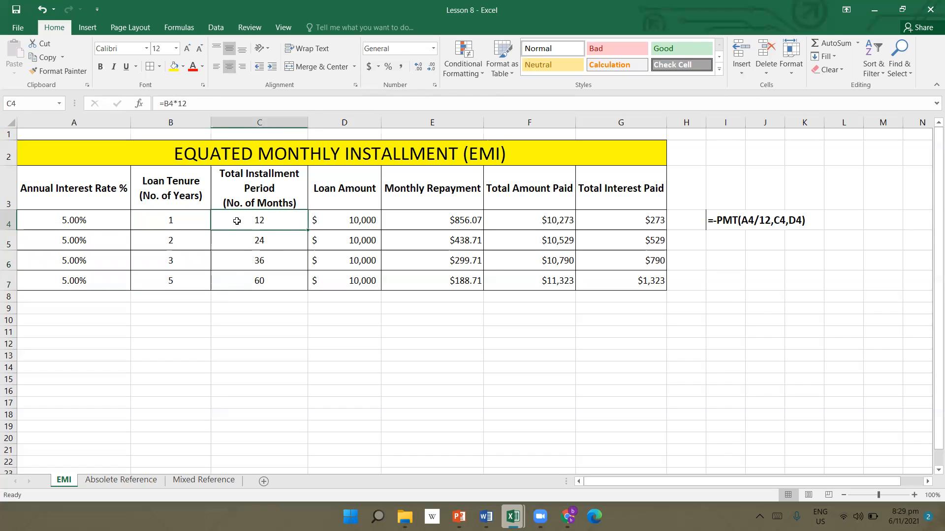
left_click(204, 232)
left_click(203, 224)
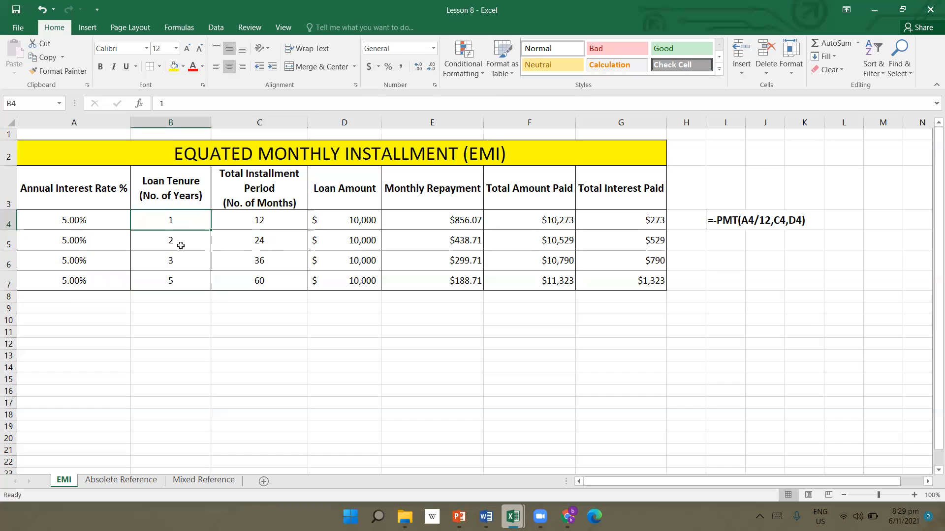
left_click(252, 222)
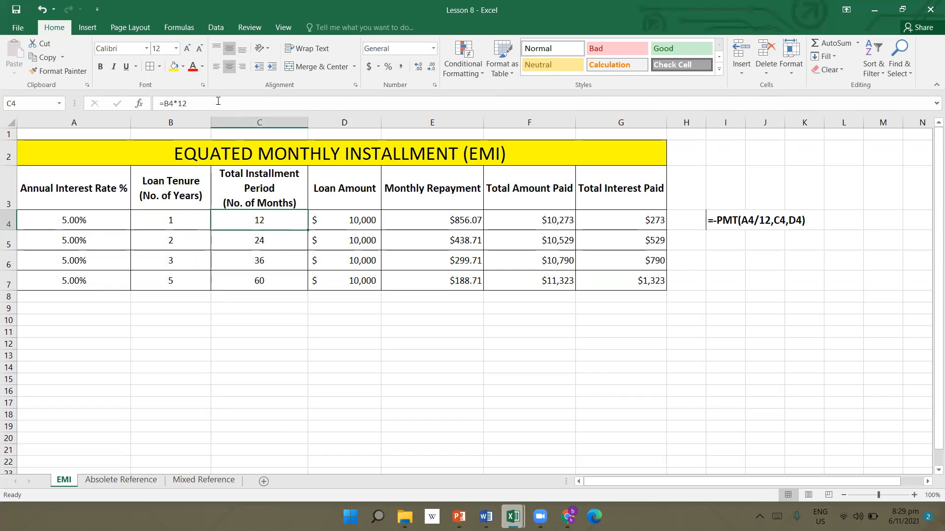
left_click(182, 224)
left_click(229, 220)
left_click(181, 225)
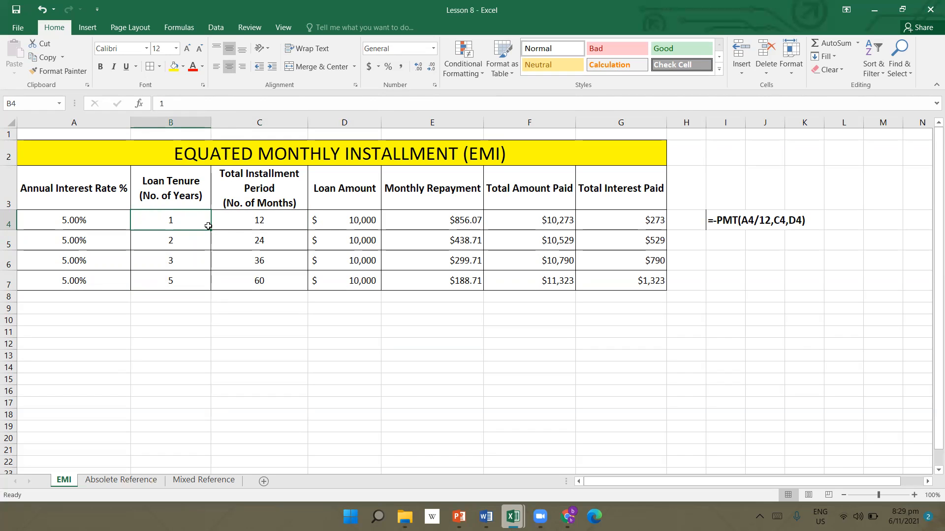
double_click(260, 225)
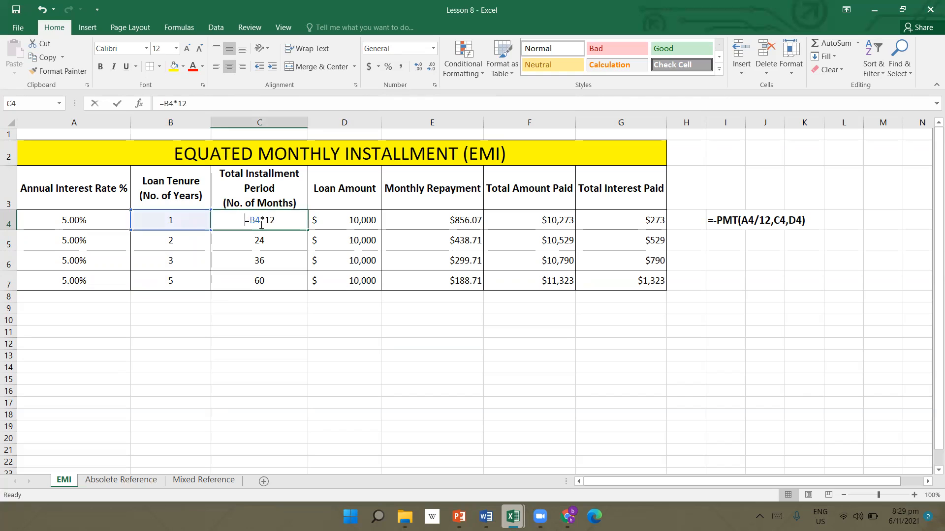
left_click(207, 309)
- Compare the installment period formulas in C5, C6 and C7 with the loan tenures in column B
left_click(261, 242)
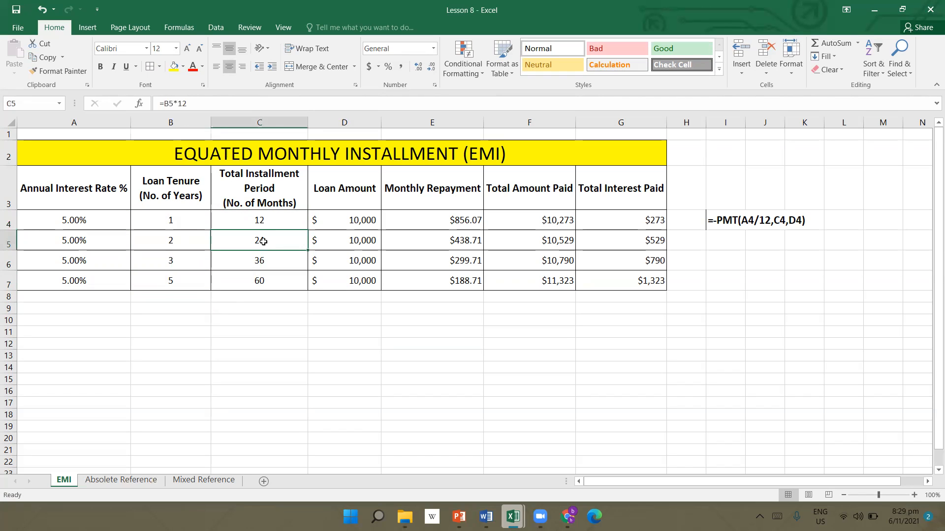
left_click(195, 262)
left_click(273, 264)
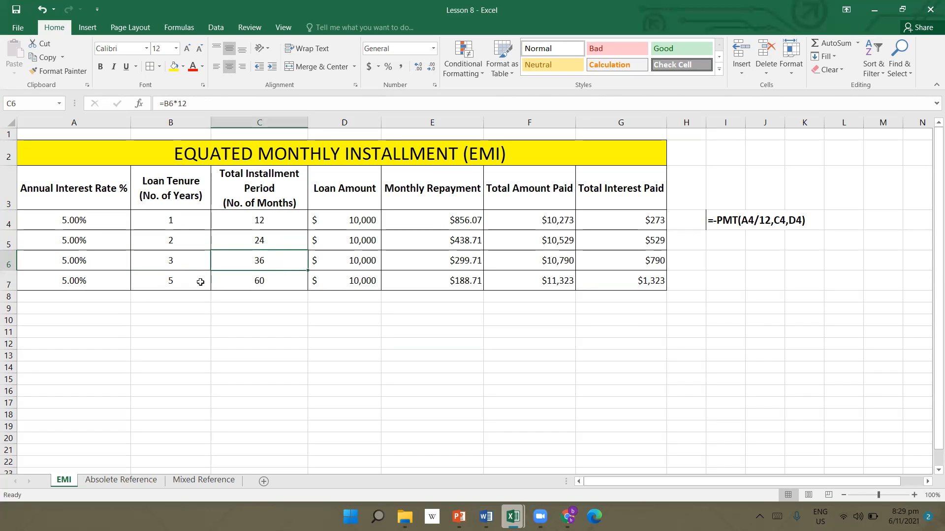
left_click(199, 284)
left_click(244, 287)
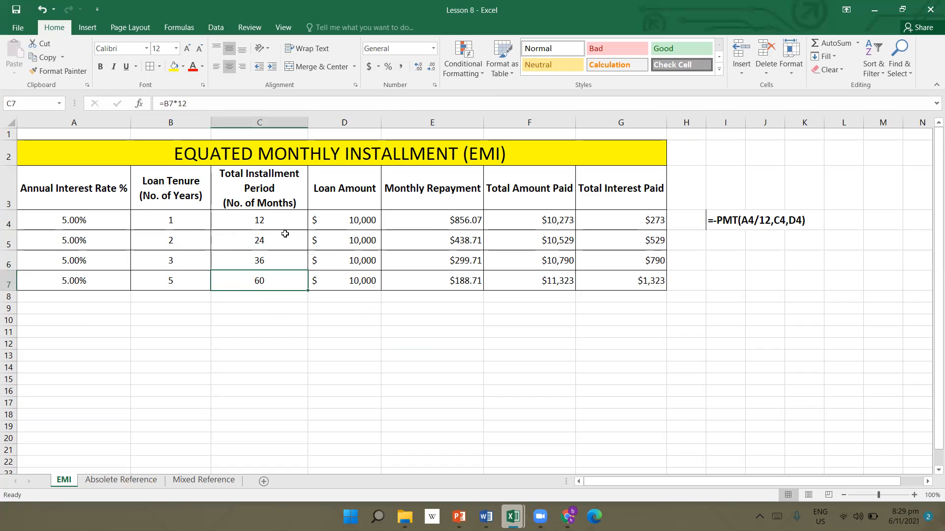
- Review the loan amounts and the E4 repayment formula, and autofit column I to the PMT formula text in I4
left_click_drag(362, 223, 364, 279)
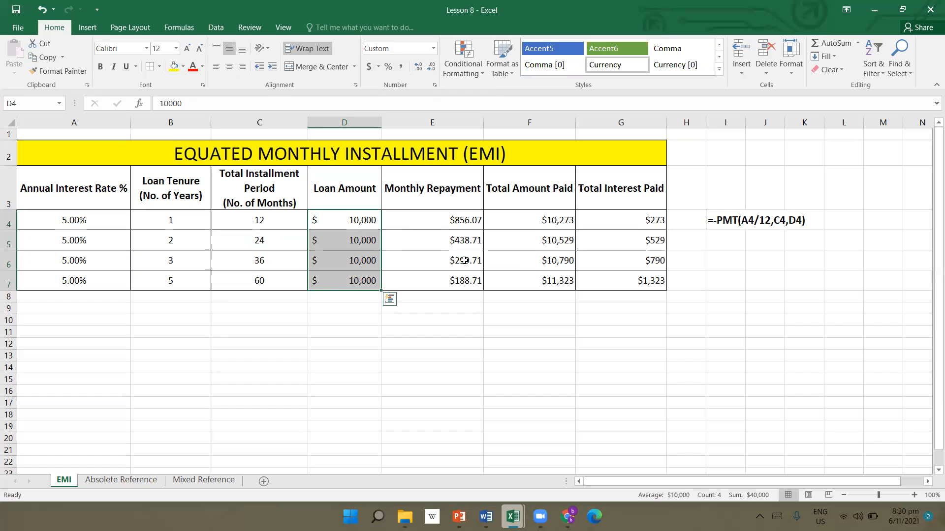
left_click(474, 227)
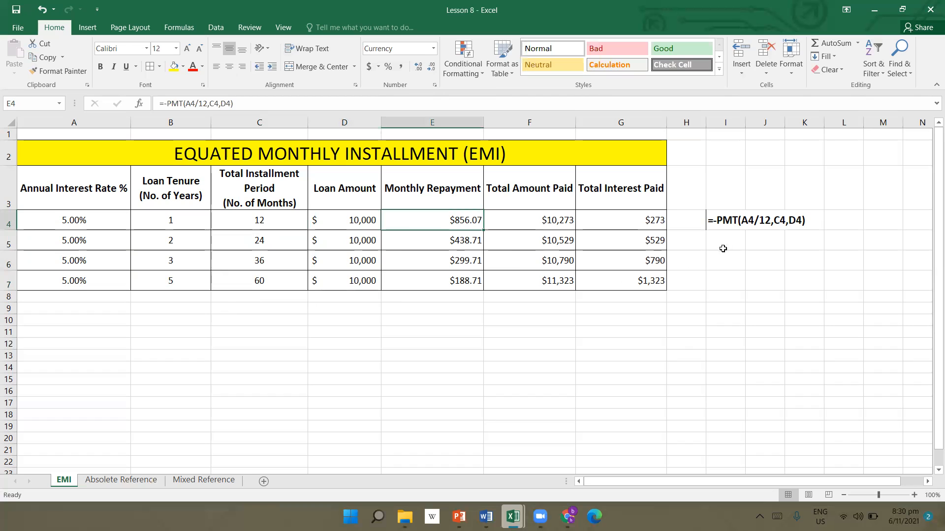
left_click(726, 228)
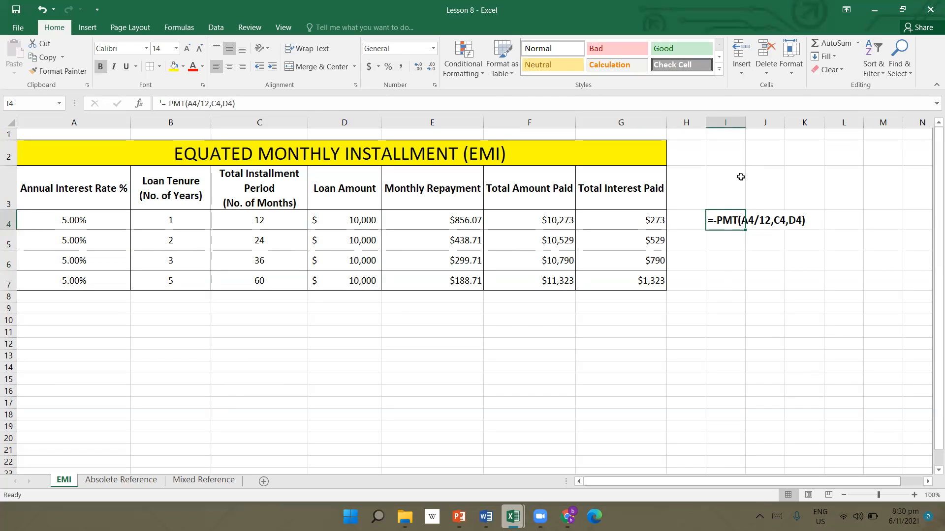
double_click(743, 122)
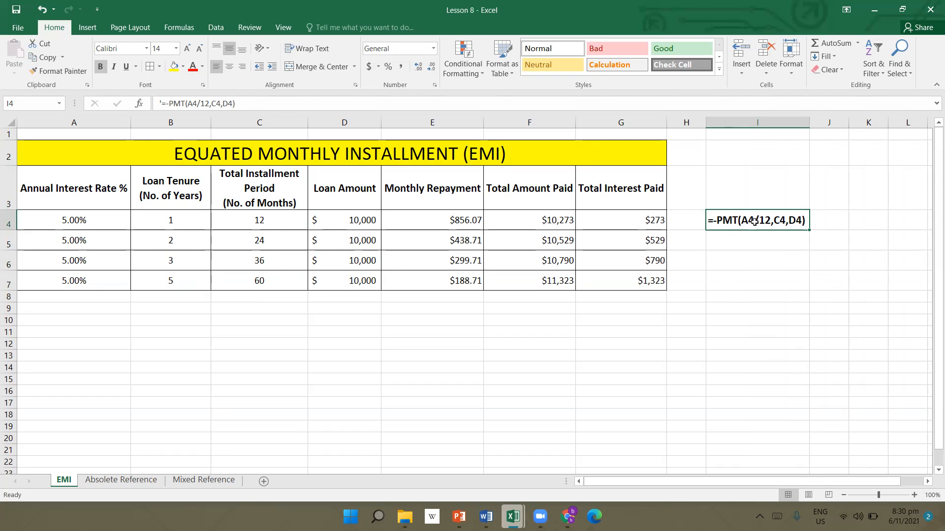
- Examine how the Monthly Repayment formula in E4 uses the annual interest rate in A4, and check the repayment formula in E6
left_click(104, 221)
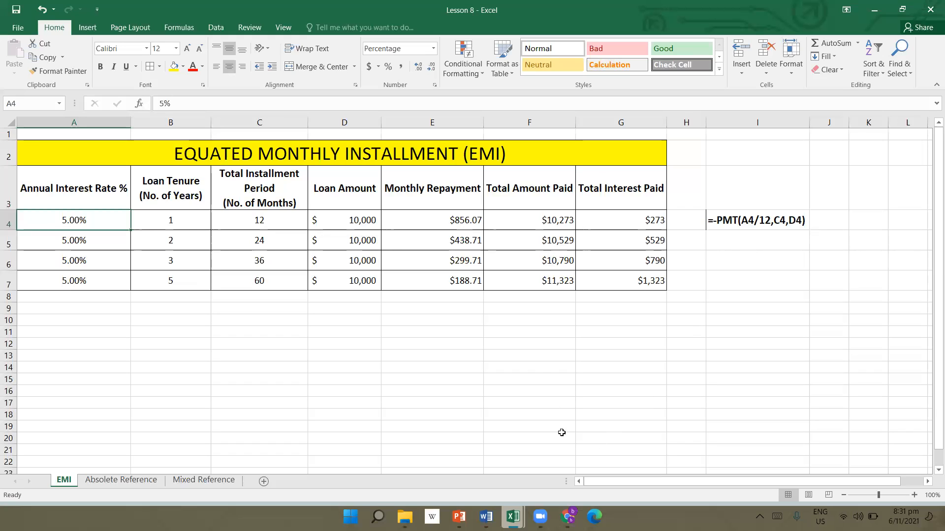
left_click(478, 220)
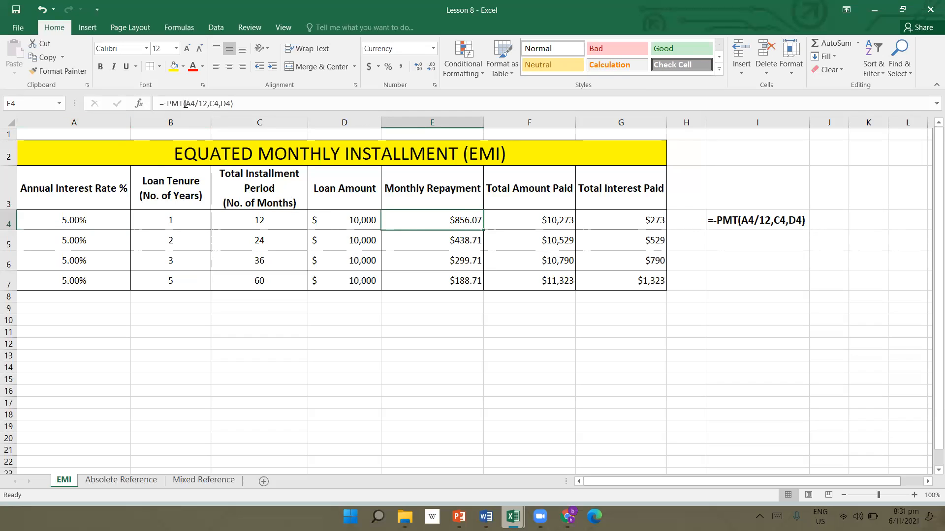
left_click(100, 220)
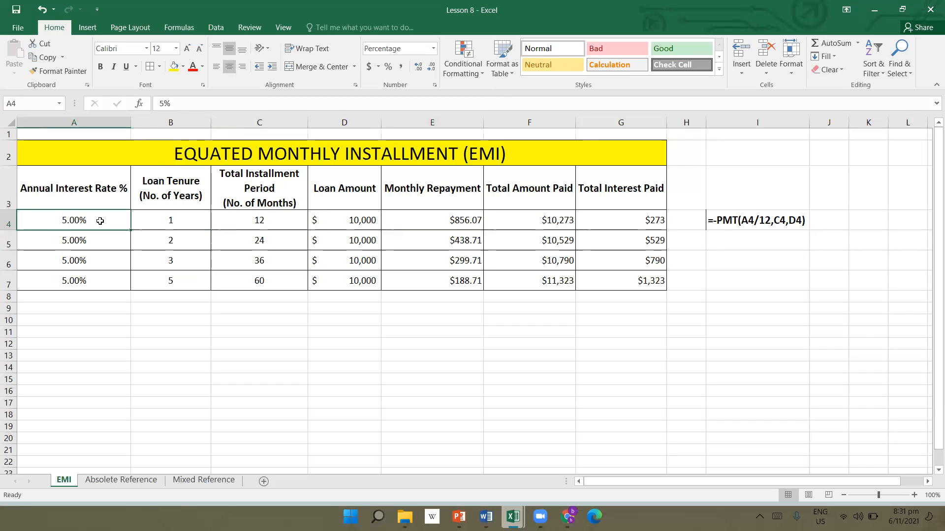
left_click(467, 227)
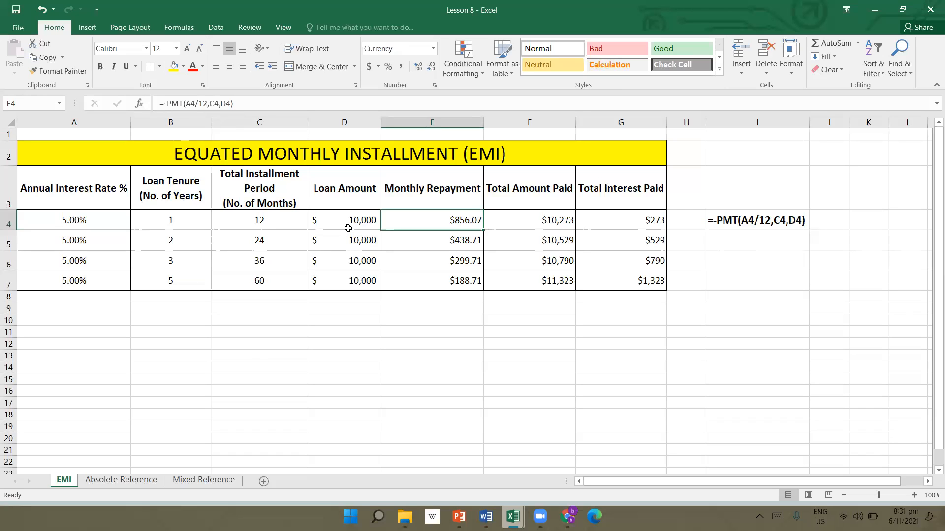
left_click(455, 253)
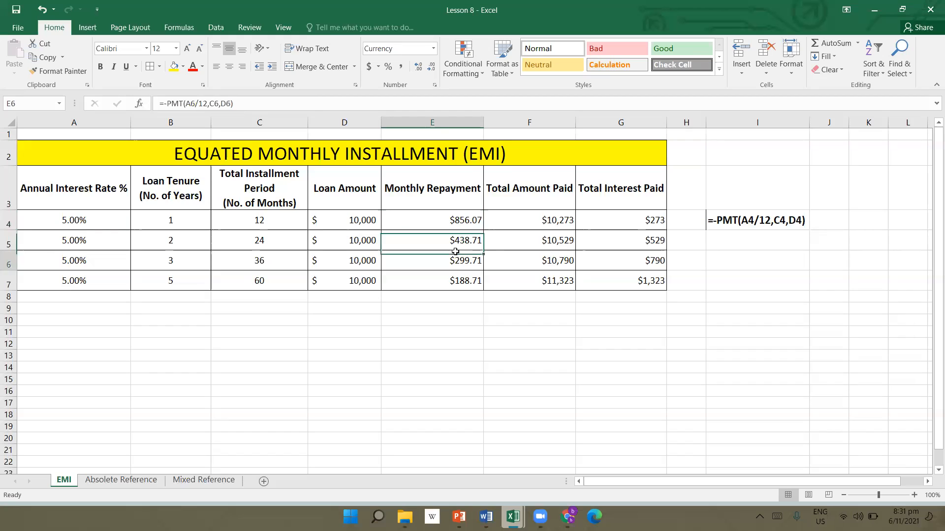
- Clear the Monthly Repayment, Total Amount Paid and Total Interest Paid values in E4:G7
left_click(455, 217)
left_click_drag(459, 235, 603, 285)
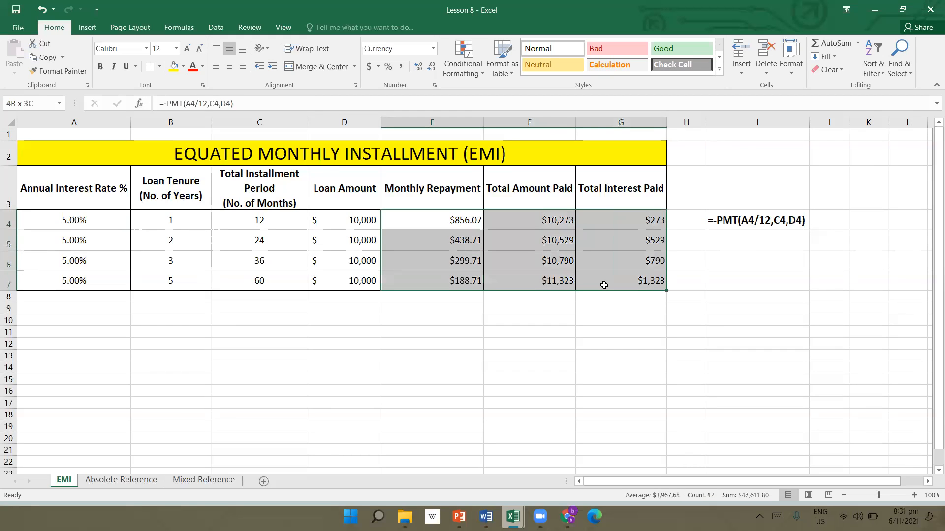
key("Delete")
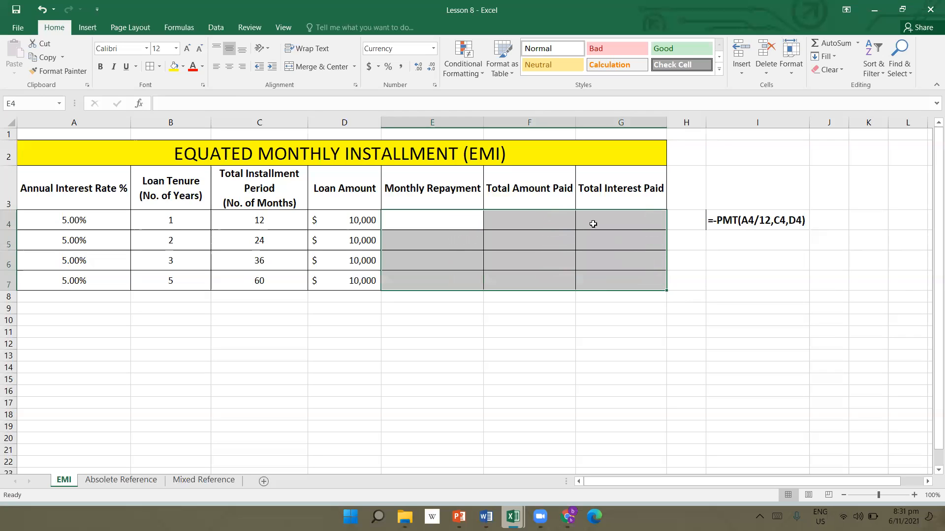
- Calculate the Monthly Repayment in E4 with the formula =PMT(A4/12,C4,D4)
left_click(435, 225)
type("=")
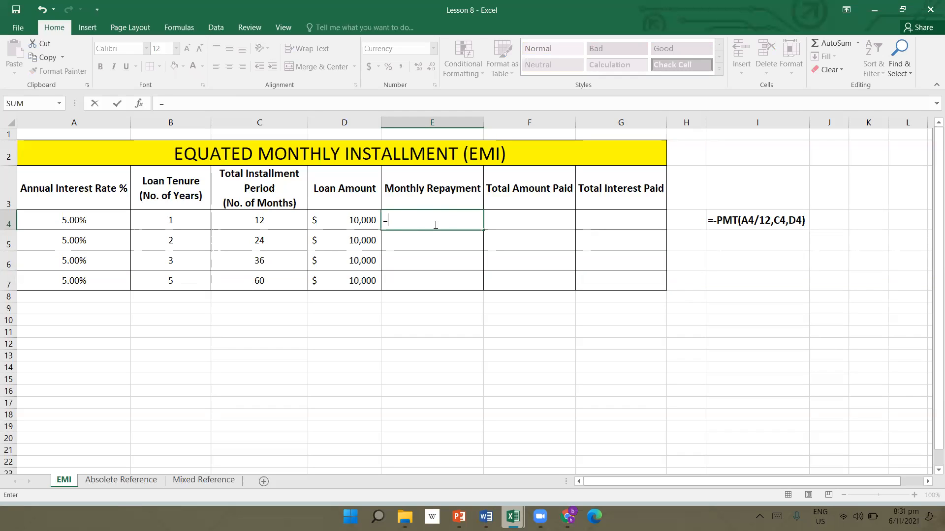
type("PMT")
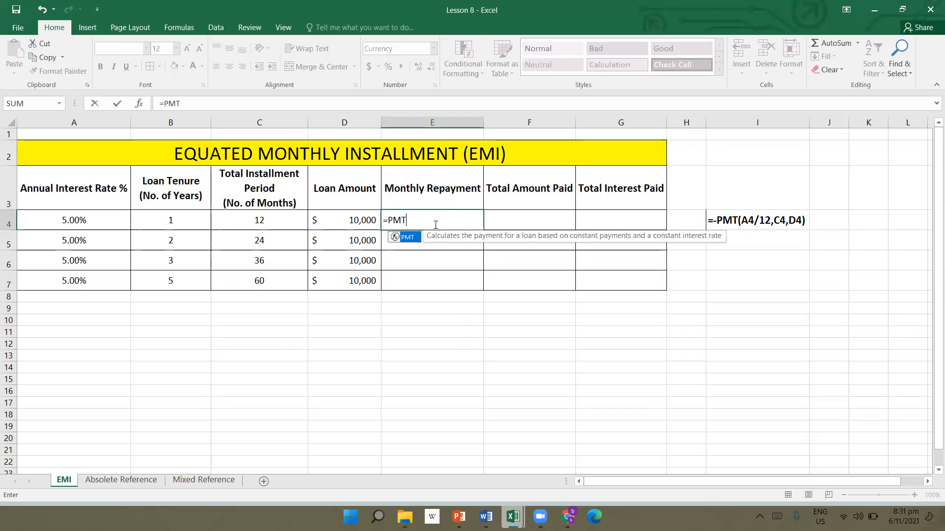
type("(")
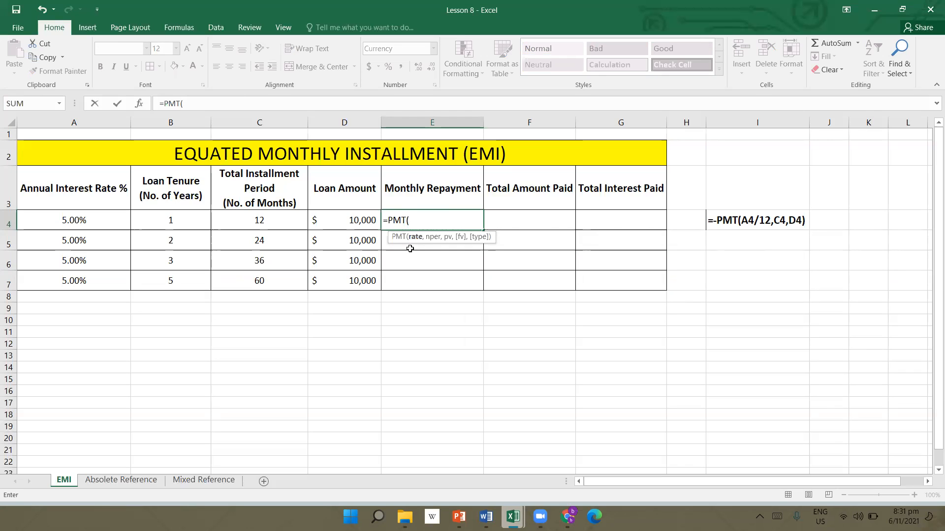
left_click(102, 221)
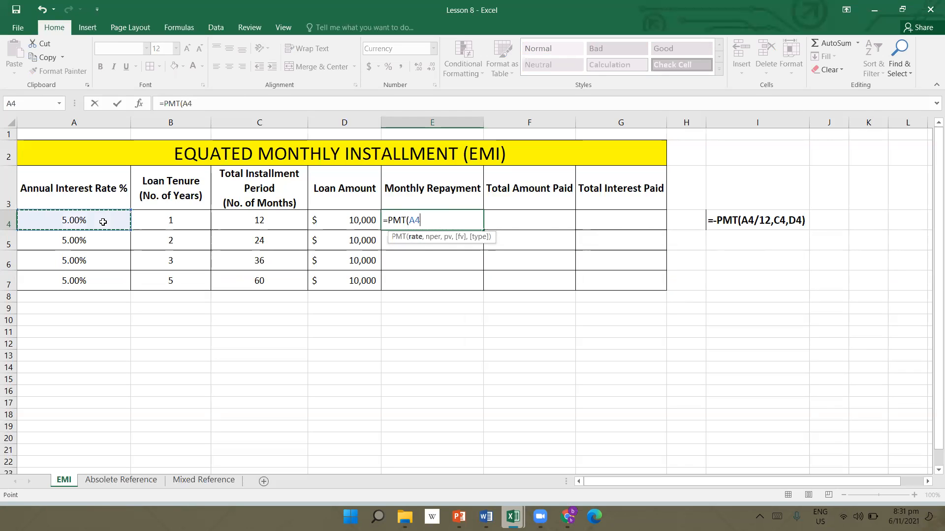
type("/12,")
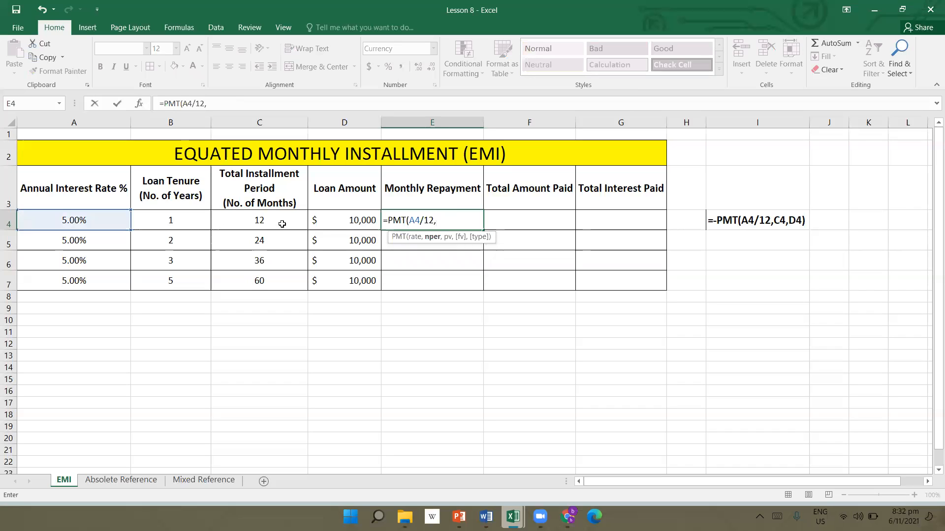
left_click(282, 225)
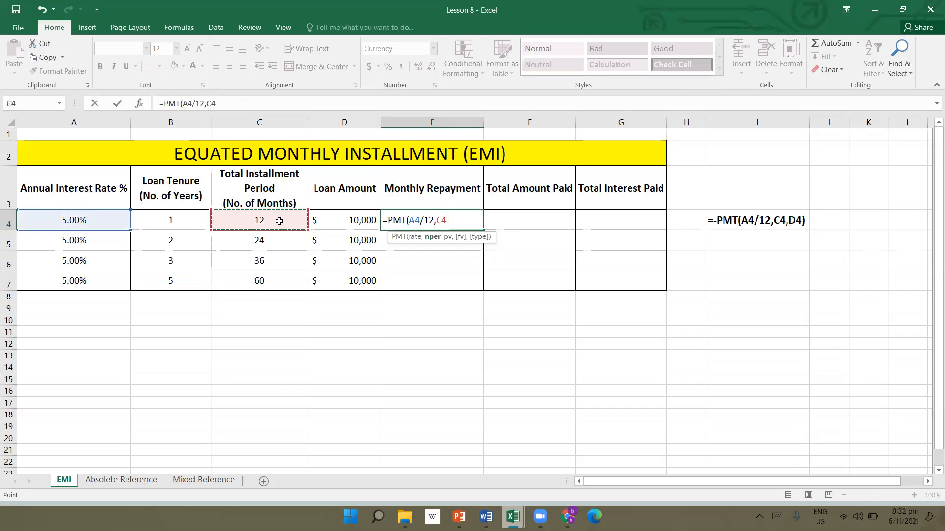
type(",")
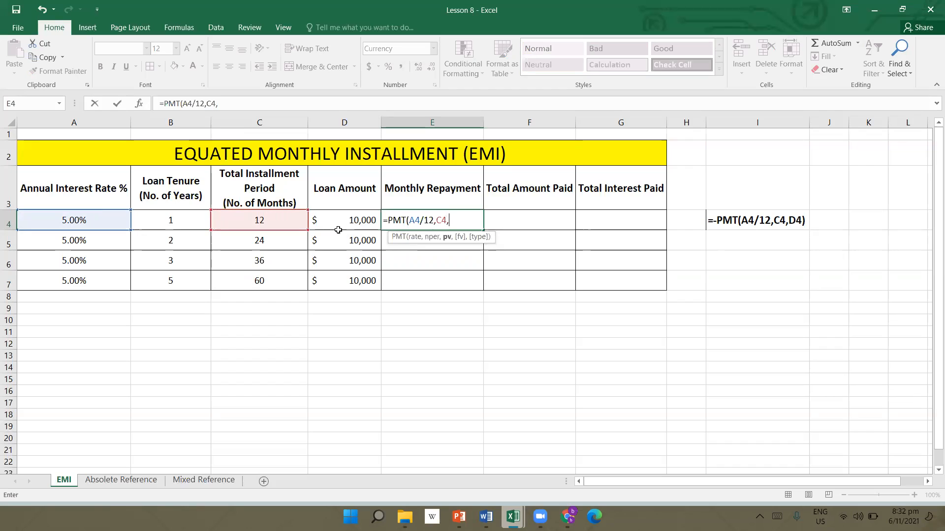
left_click(360, 224)
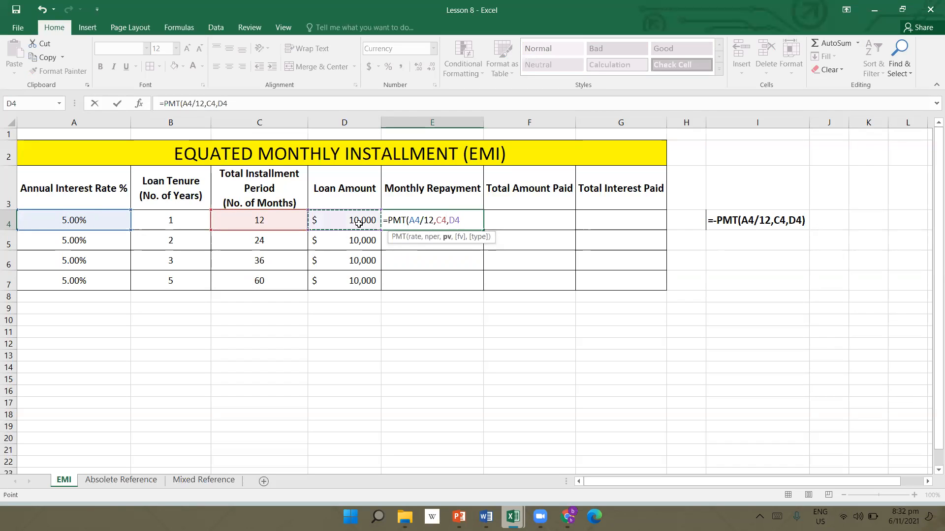
type(")")
key("Return")
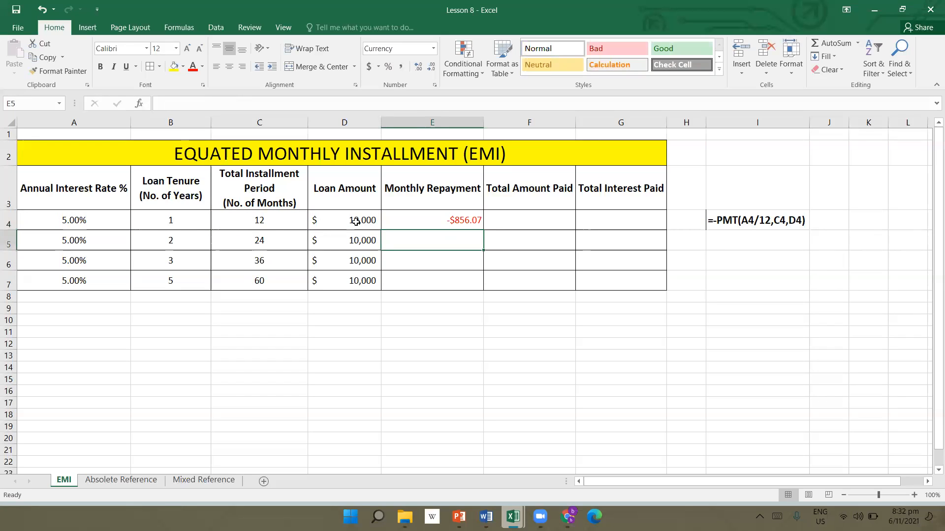
- Negate the Monthly Repayment formula in E4 to =-PMT(A4/12,C4,D4) and fill it down to E7
left_click(462, 220)
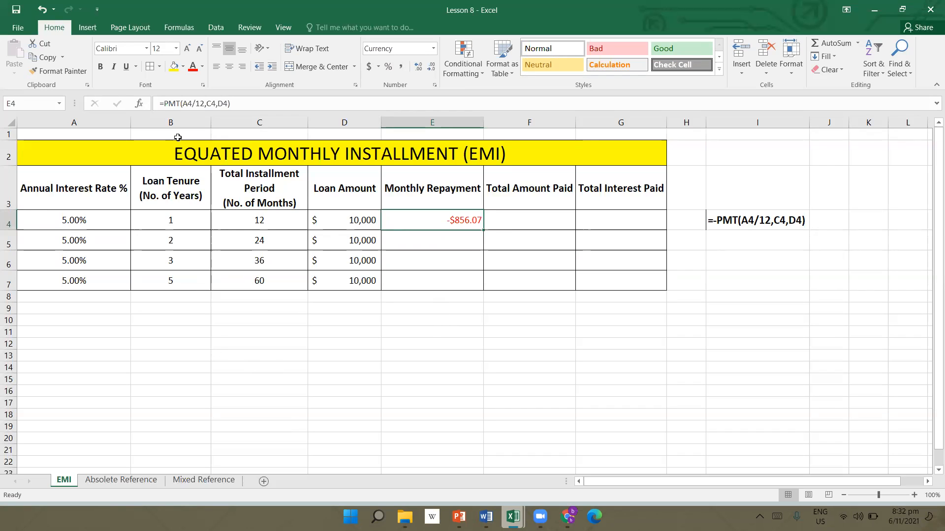
left_click(166, 105)
type("-")
key("Return")
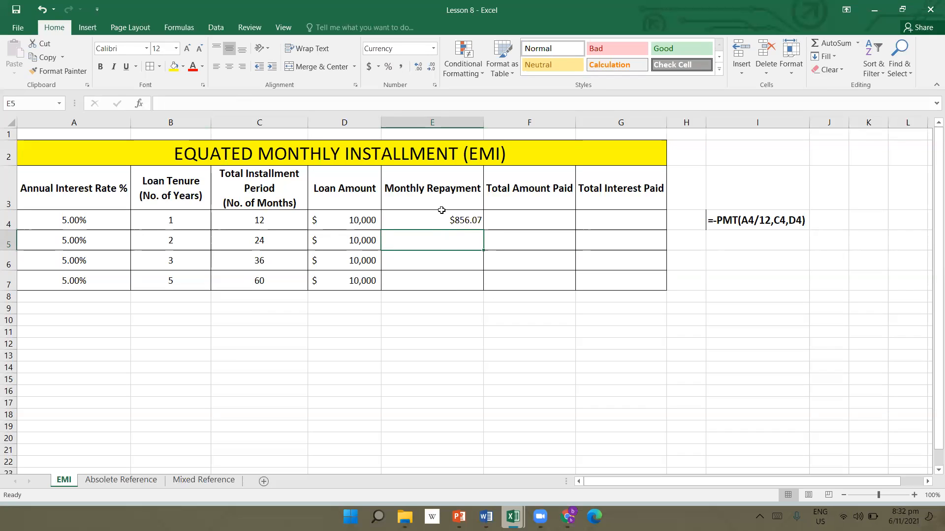
left_click(465, 223)
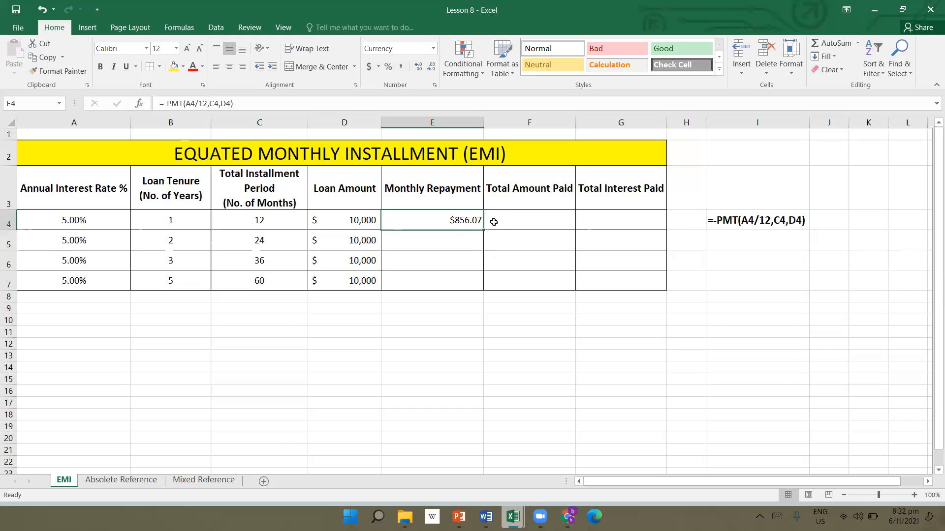
left_click_drag(484, 230, 484, 287)
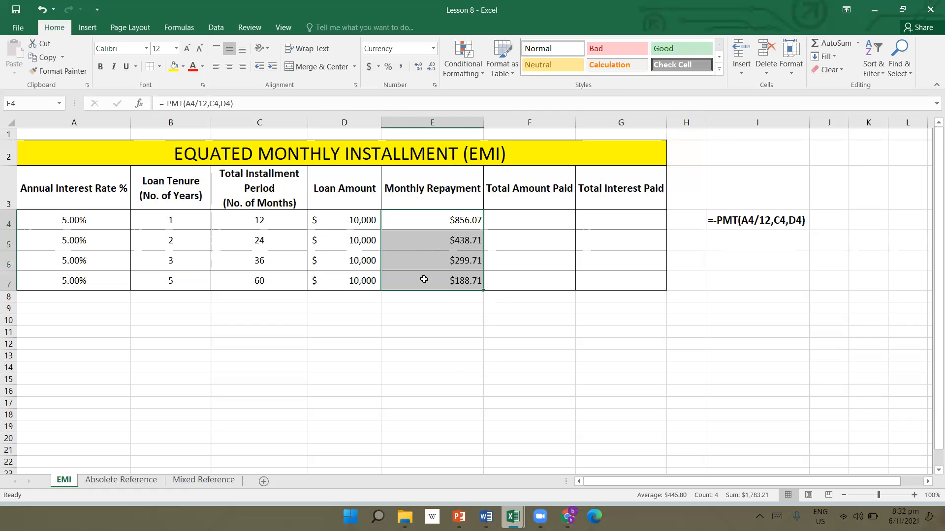
- Calculate the Total Amount Paid in F4 with the formula =E4*C4 and fill it down to F7
left_click(469, 228)
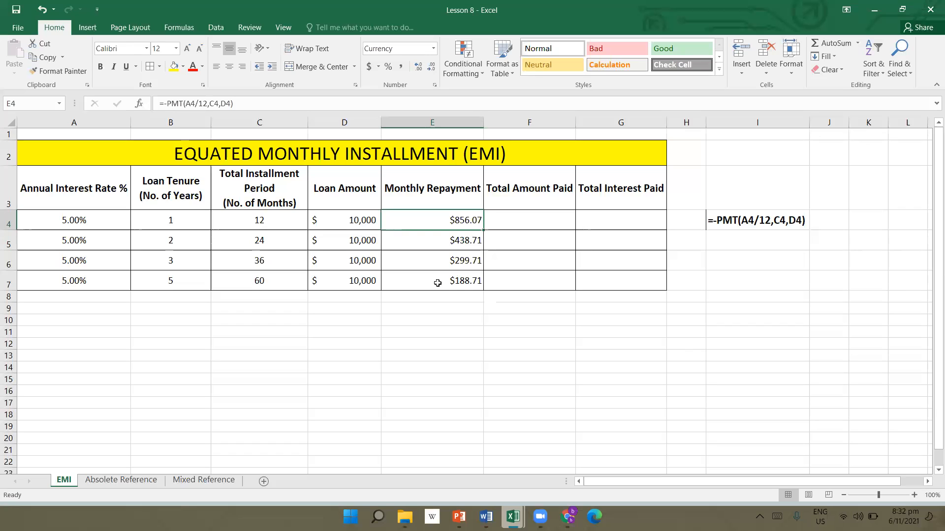
left_click(364, 224)
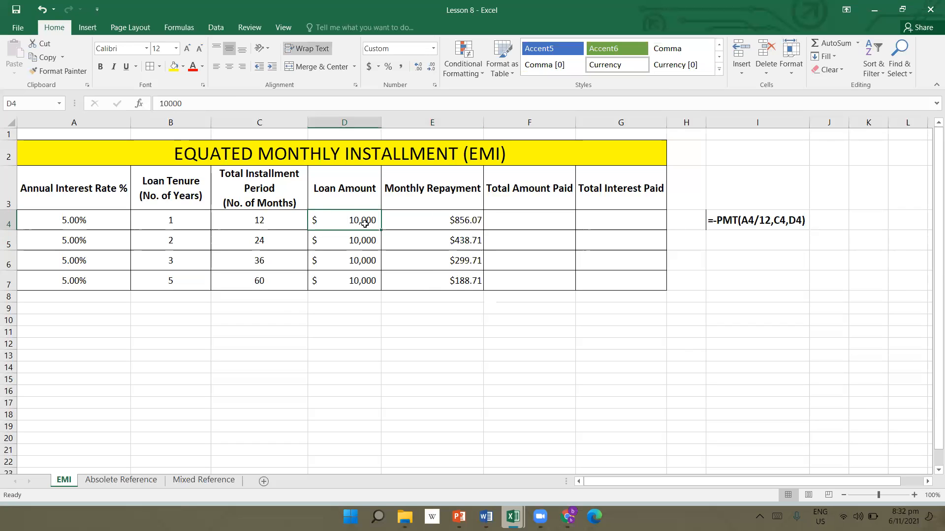
left_click(472, 223)
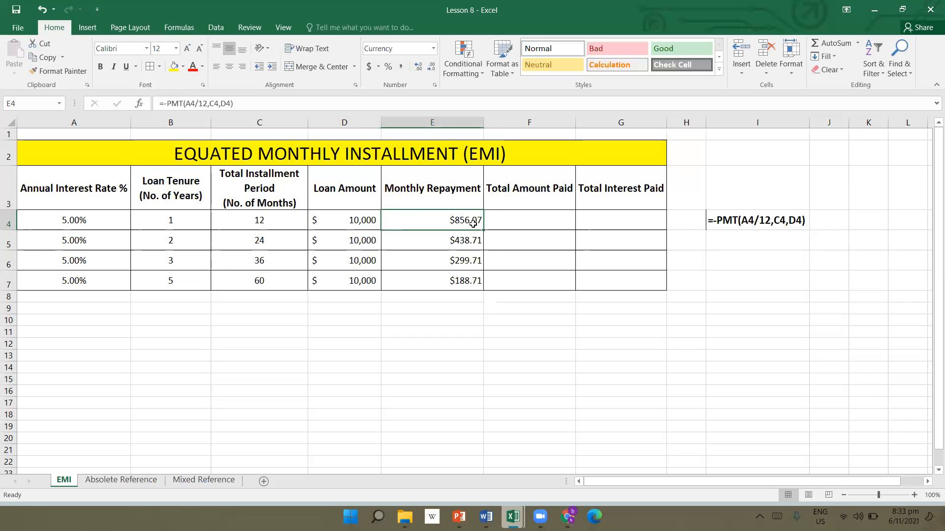
left_click(531, 228)
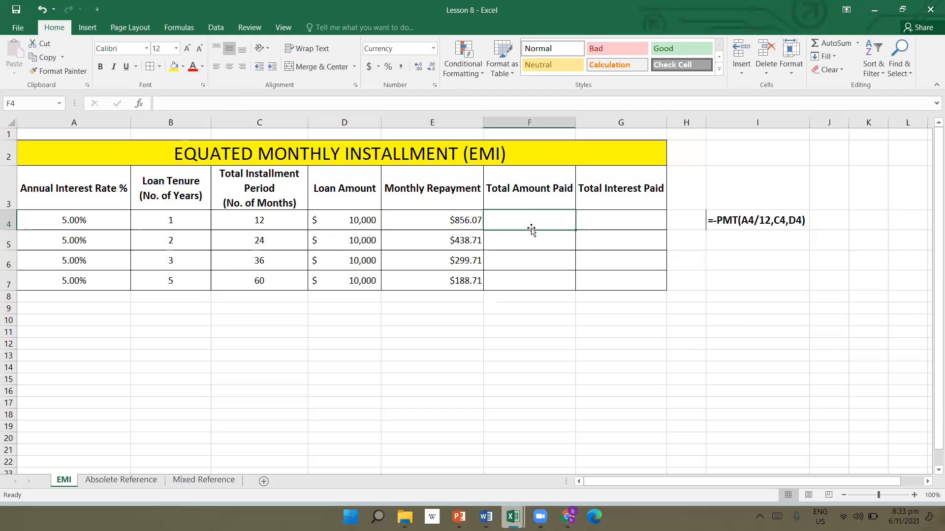
type("=")
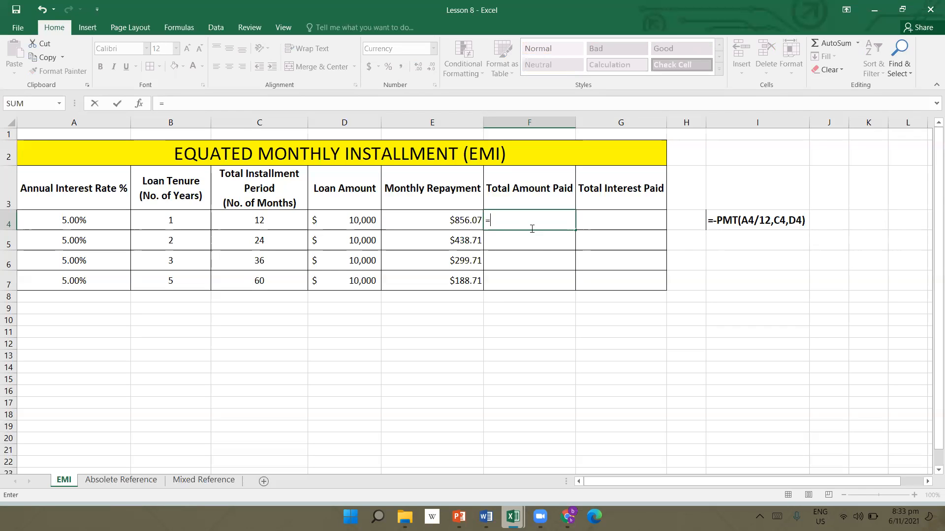
left_click(451, 220)
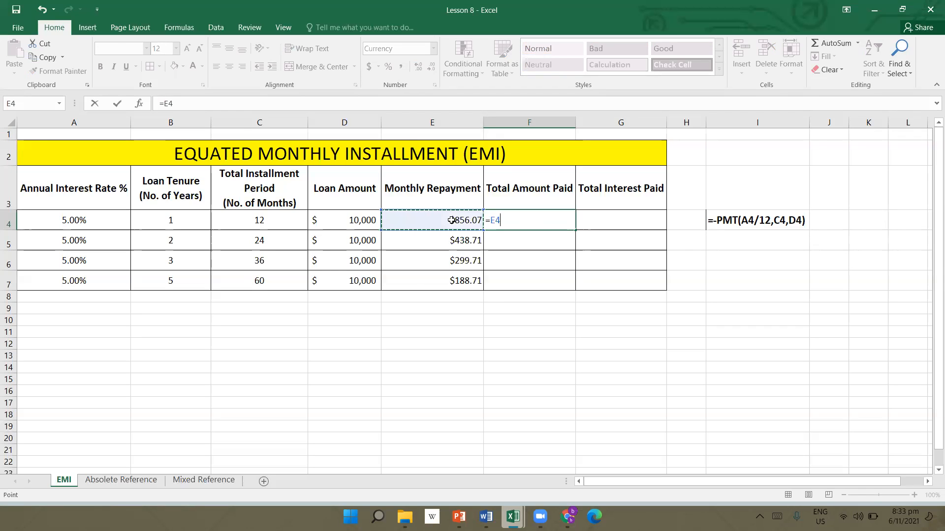
type("*")
left_click(279, 217)
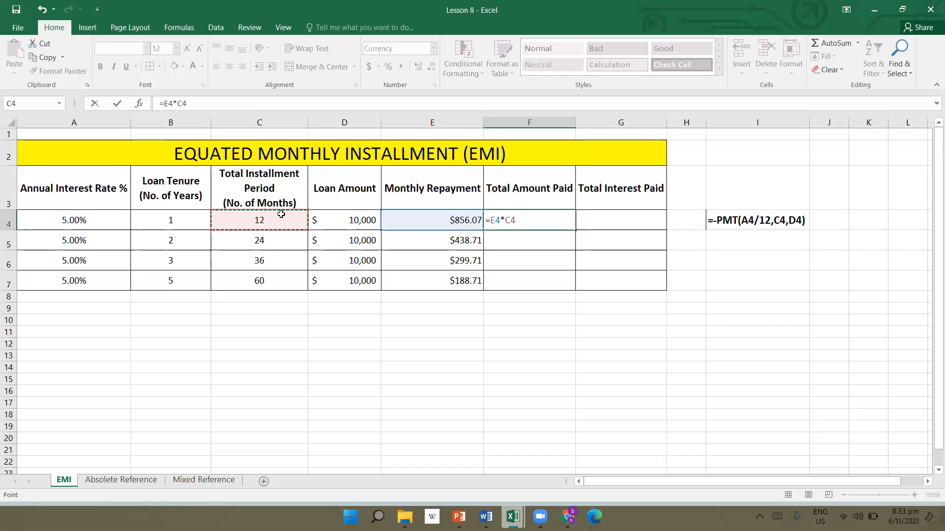
key("Return")
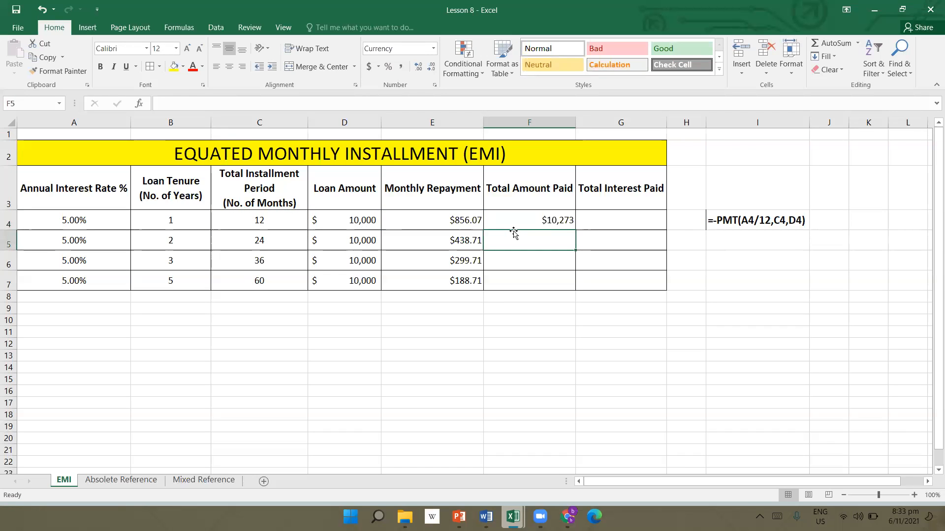
left_click(551, 221)
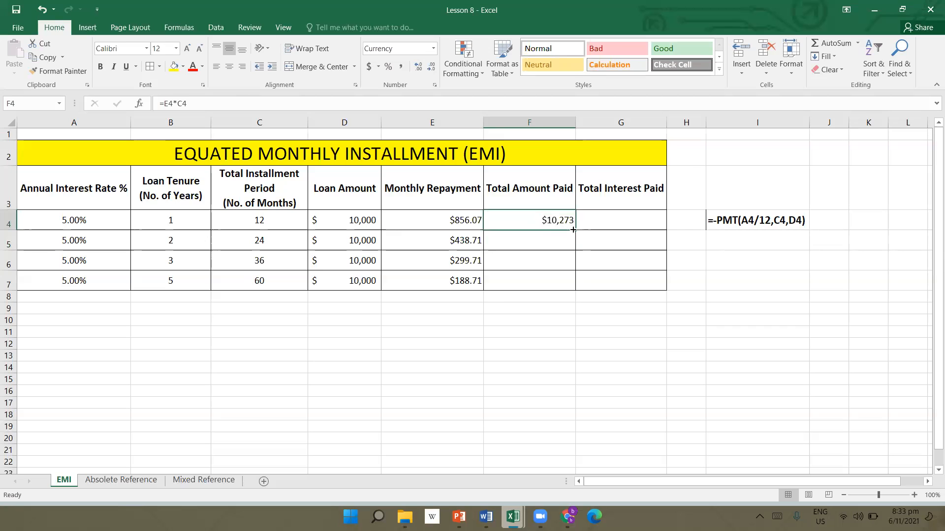
left_click_drag(574, 230, 574, 295)
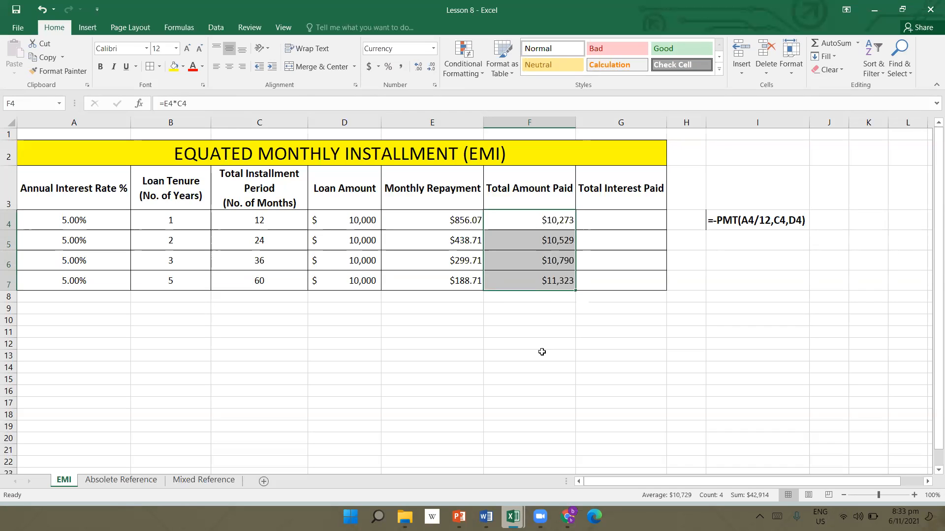
- Examine how the Total Amount Paid formula in F4 uses the monthly repayment in E4 and the installment period in C4
left_click(538, 226)
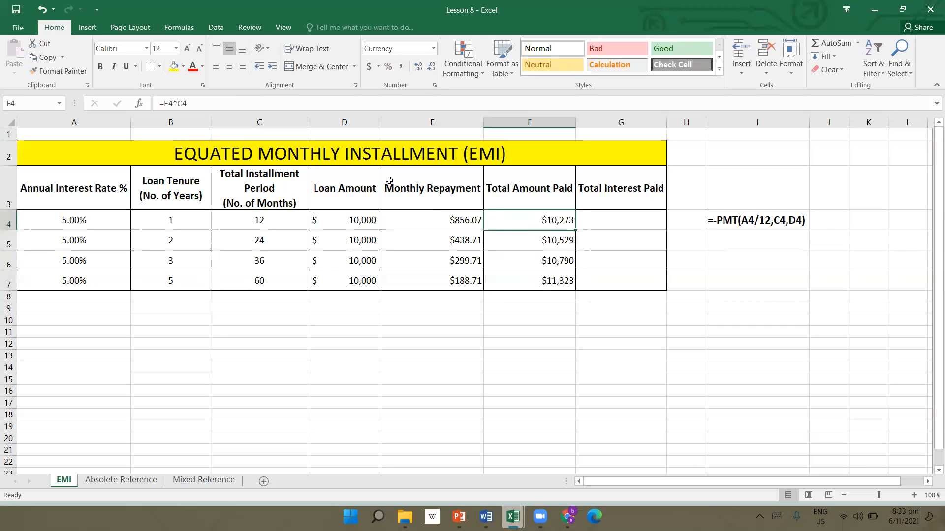
left_click(441, 217)
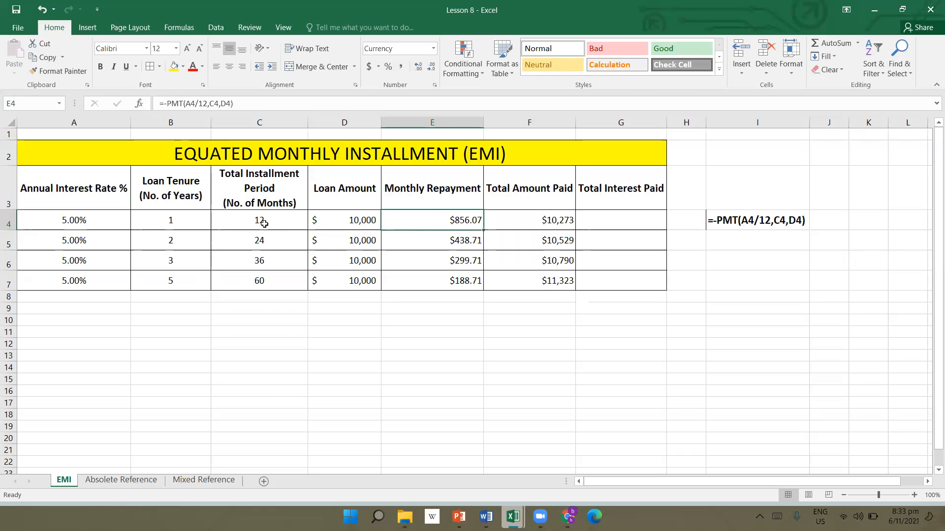
left_click(530, 227)
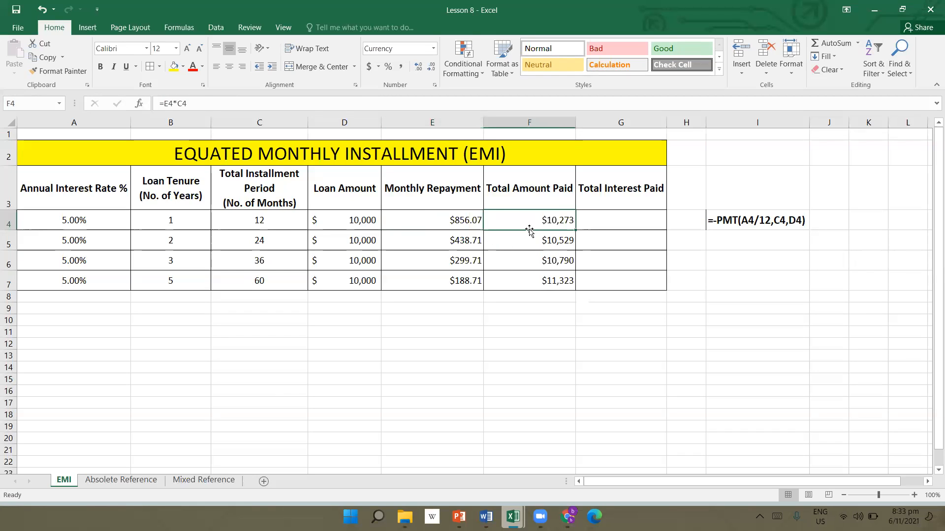
left_click(586, 223)
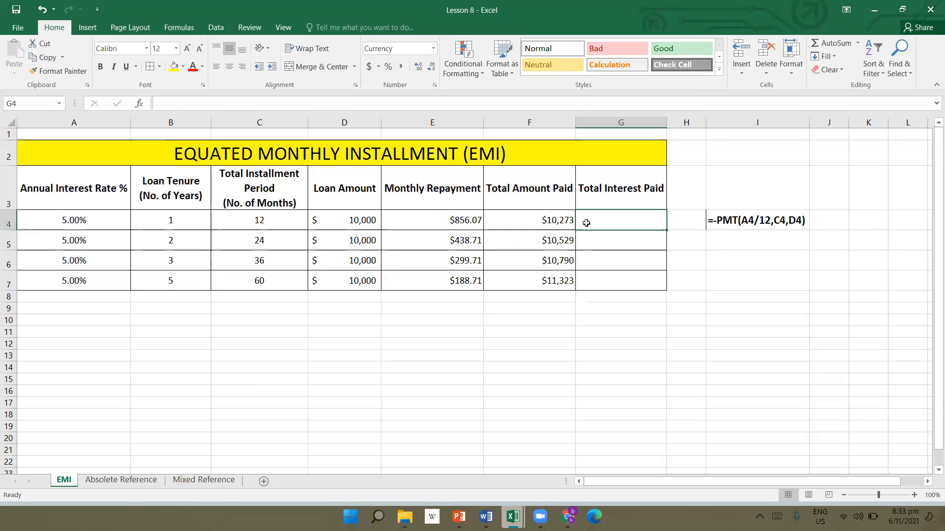
left_click(497, 439)
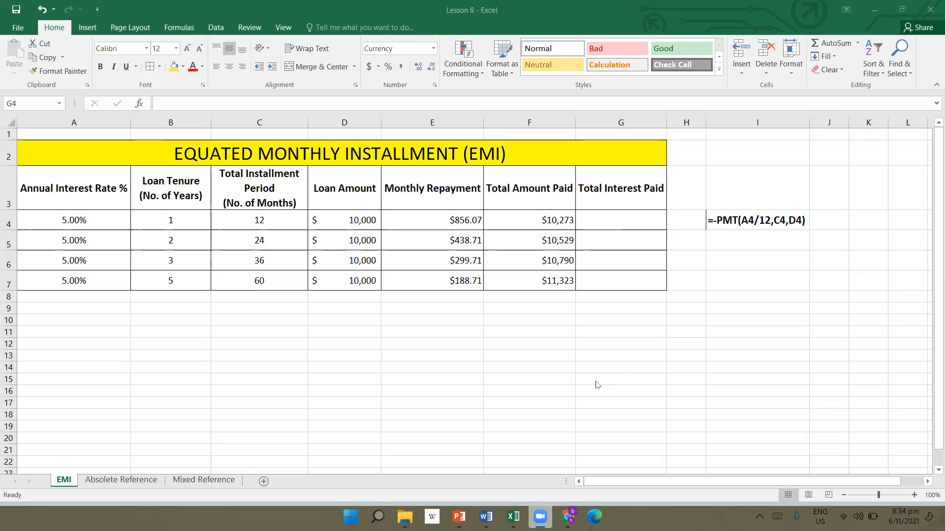
left_click(591, 363)
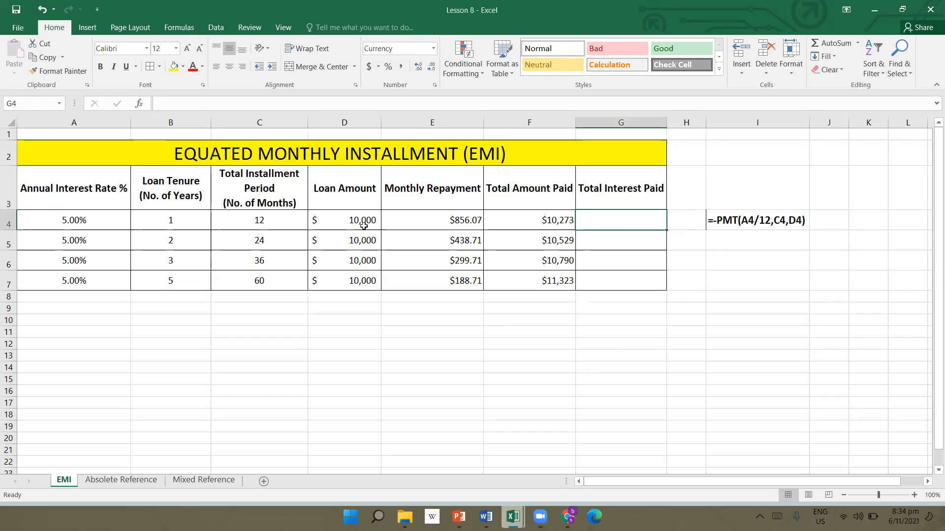
left_click(535, 219)
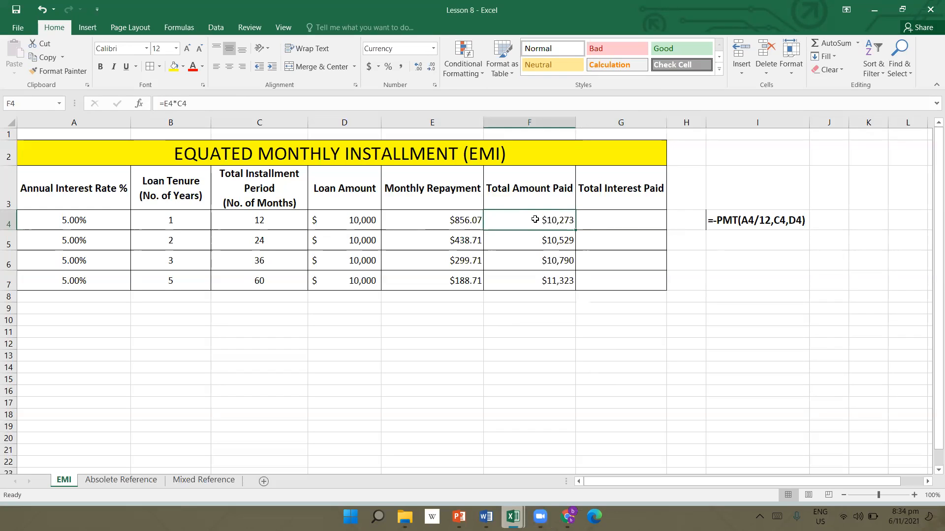
- Calculate the Total Interest Paid in G4 with the formula =F4-D4 and fill it down to G7
left_click(593, 220)
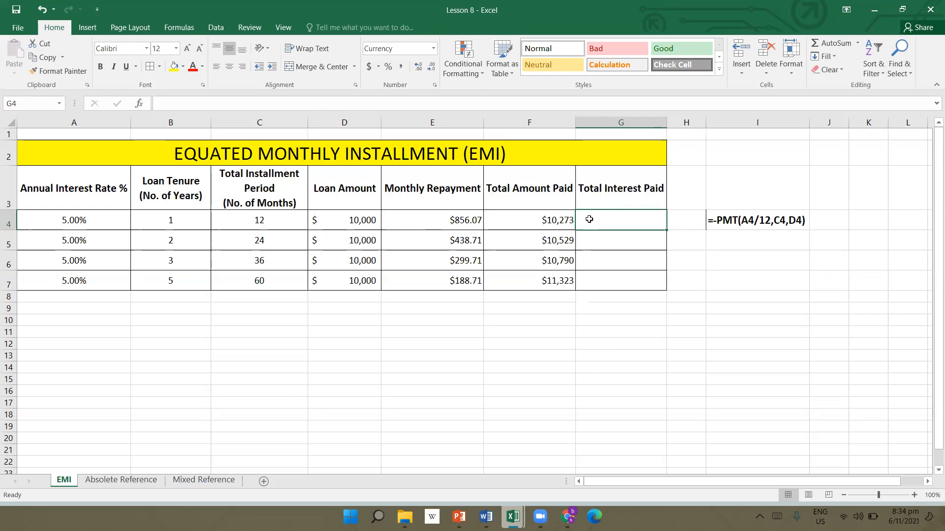
type("=")
left_click(557, 227)
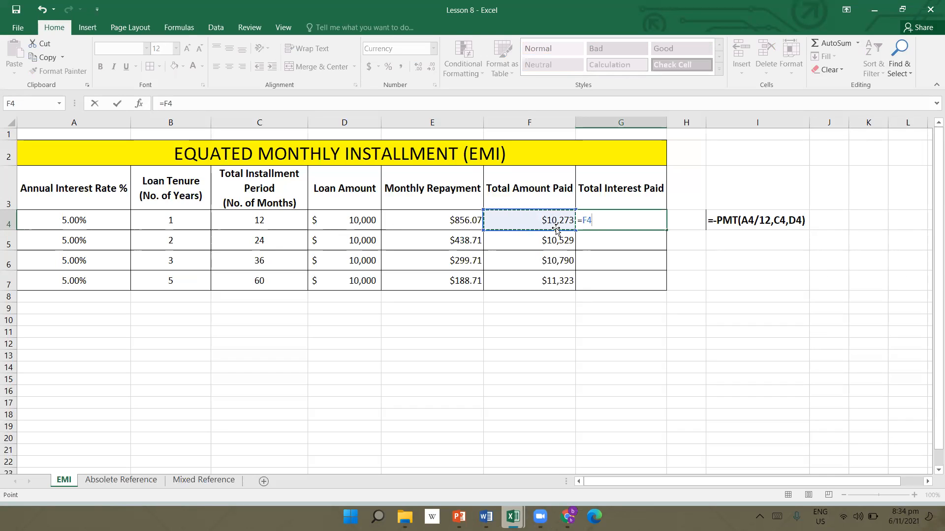
type("-")
left_click(367, 218)
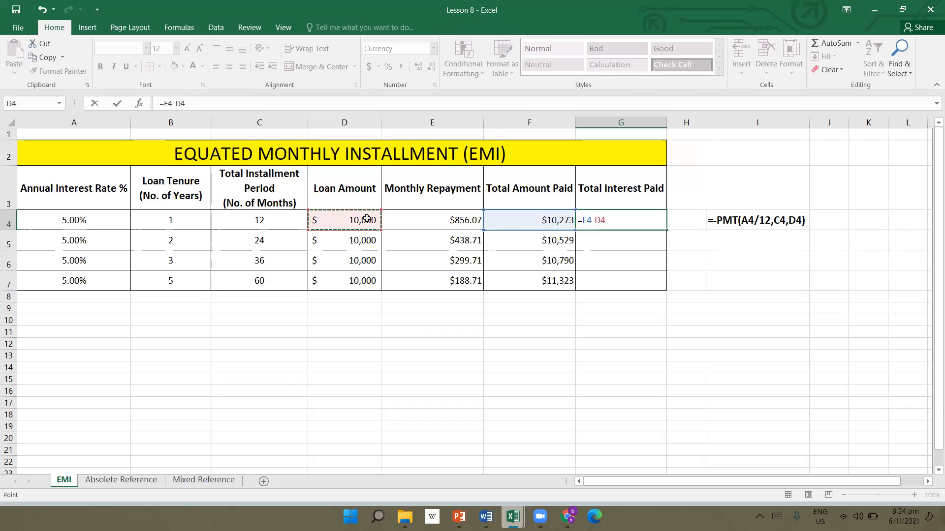
key("Return")
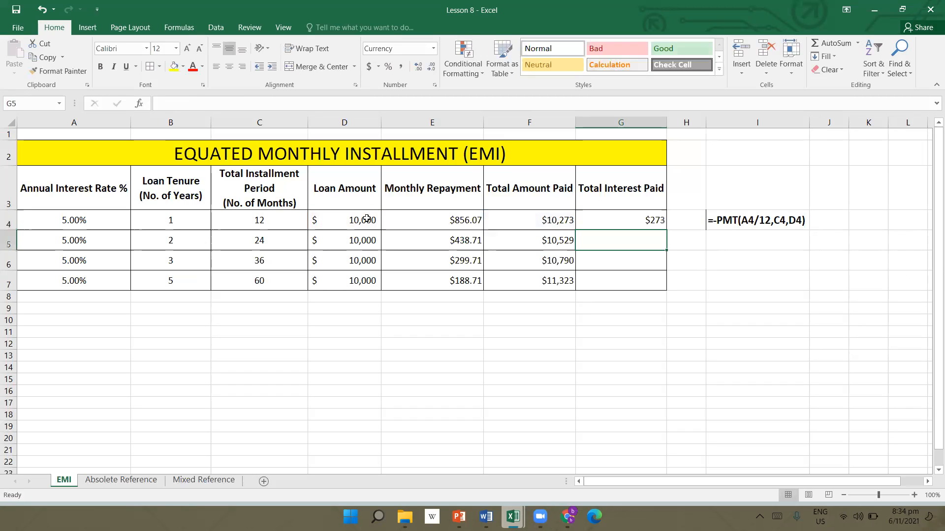
left_click(637, 218)
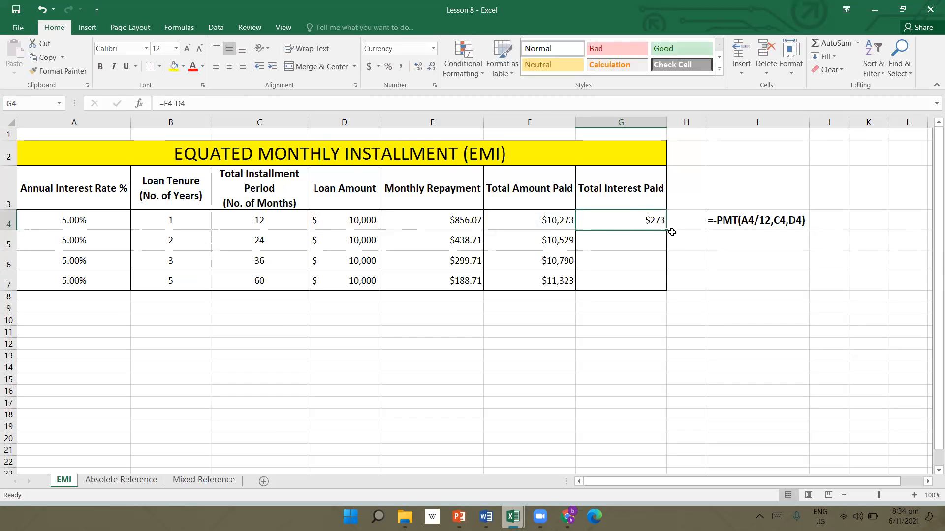
left_click_drag(667, 230, 658, 295)
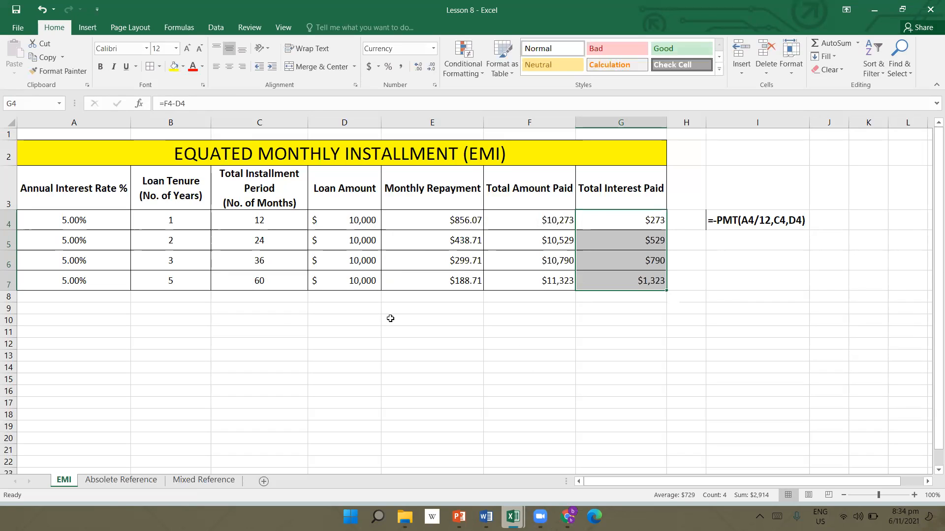
- Examine how the interest rates in A4:A7 and loan amounts in D4:D7 relate to the monthly repayments and total interest for each loan tenure
left_click(79, 218)
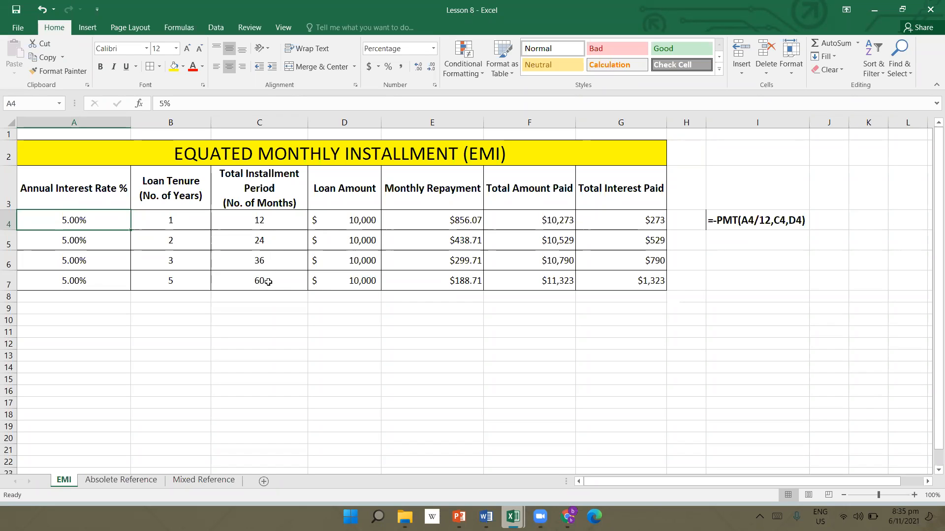
left_click(375, 287)
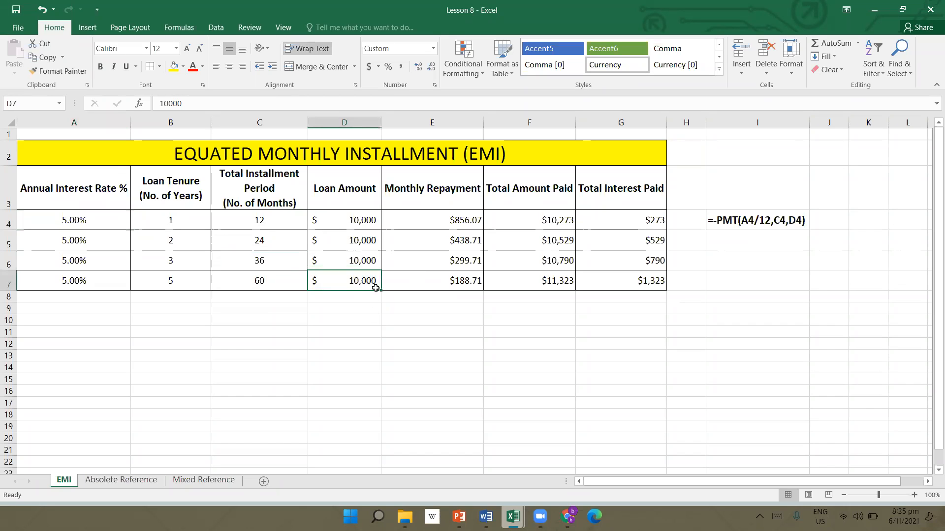
left_click_drag(362, 211, 363, 281)
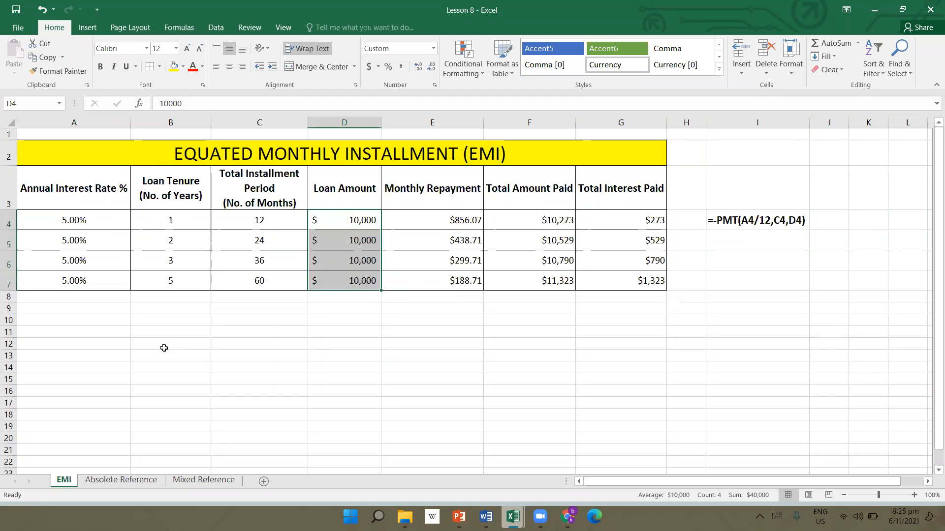
left_click_drag(105, 220, 115, 279)
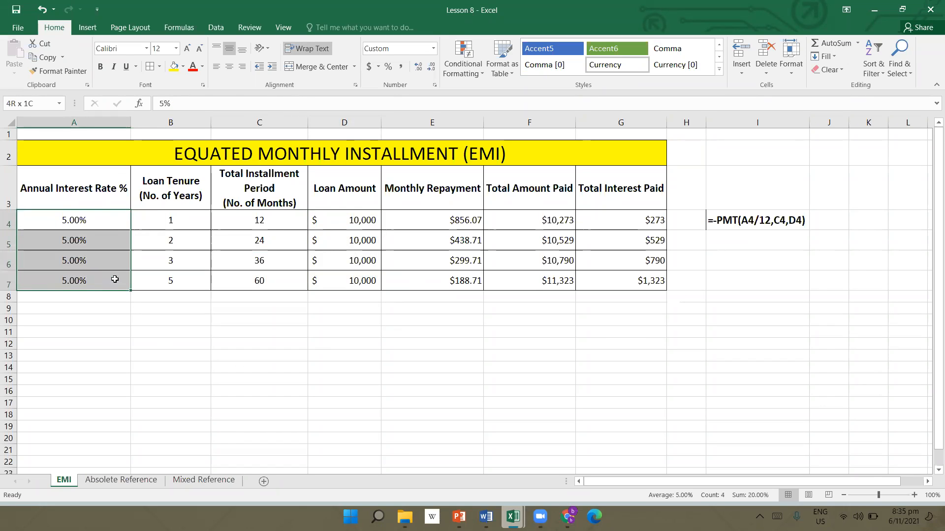
left_click_drag(115, 279, 115, 278)
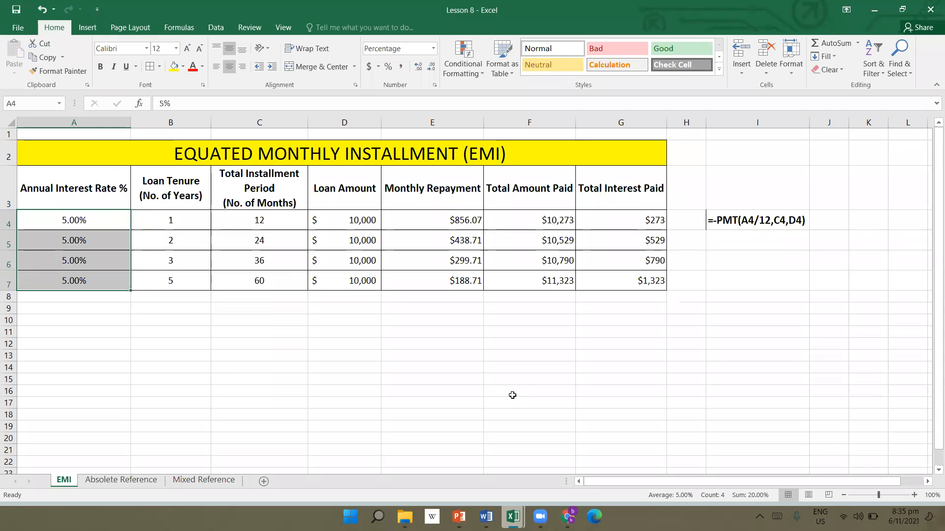
left_click(655, 223)
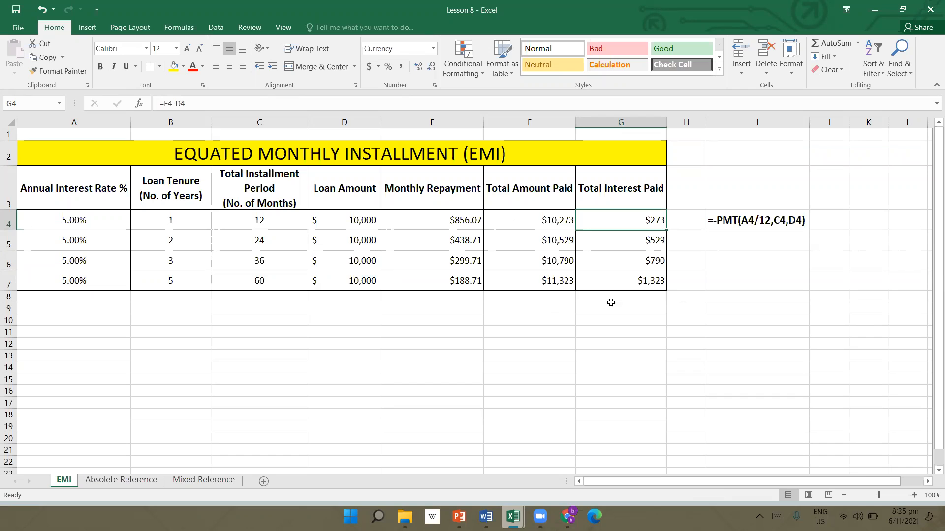
left_click(641, 288)
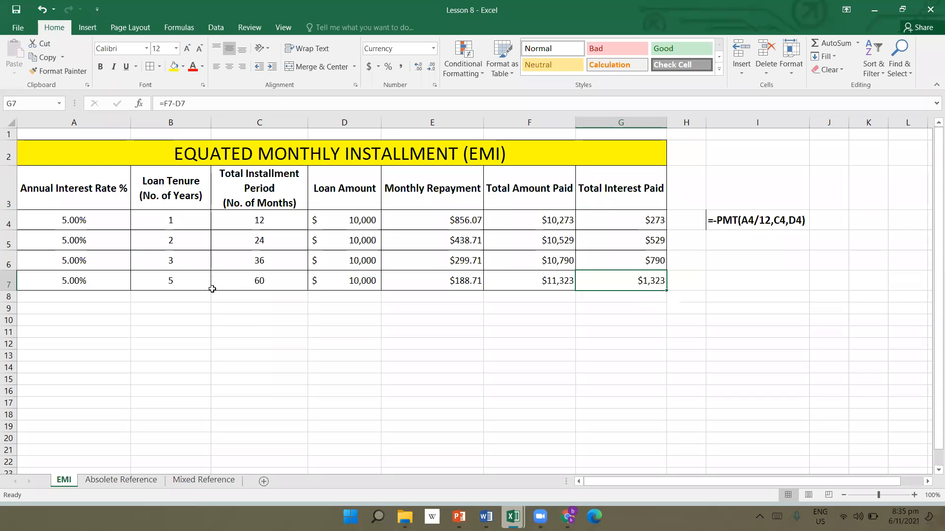
left_click_drag(366, 218, 365, 276)
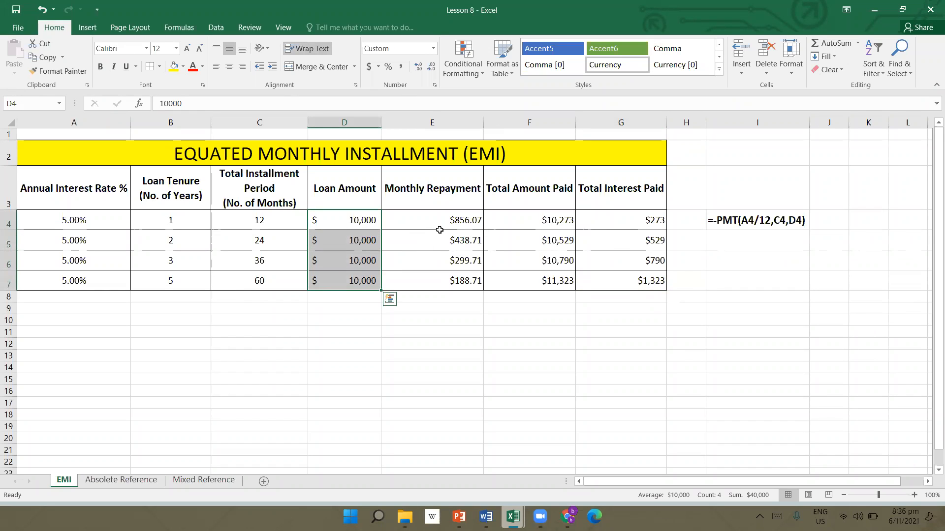
left_click(439, 228)
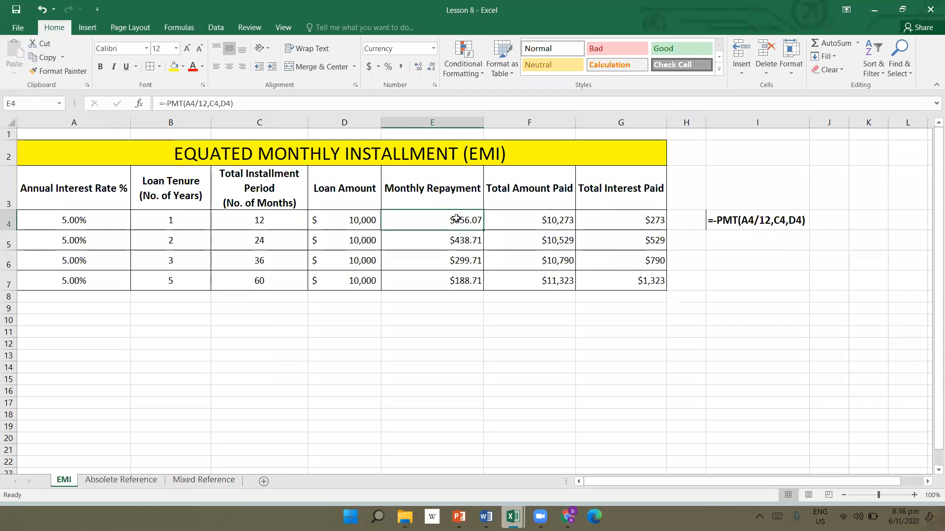
left_click(481, 241)
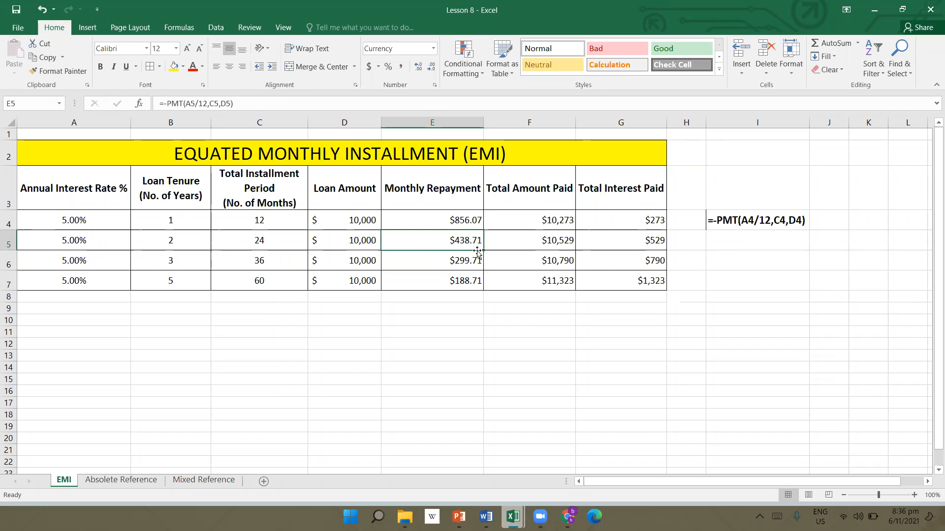
left_click(653, 248)
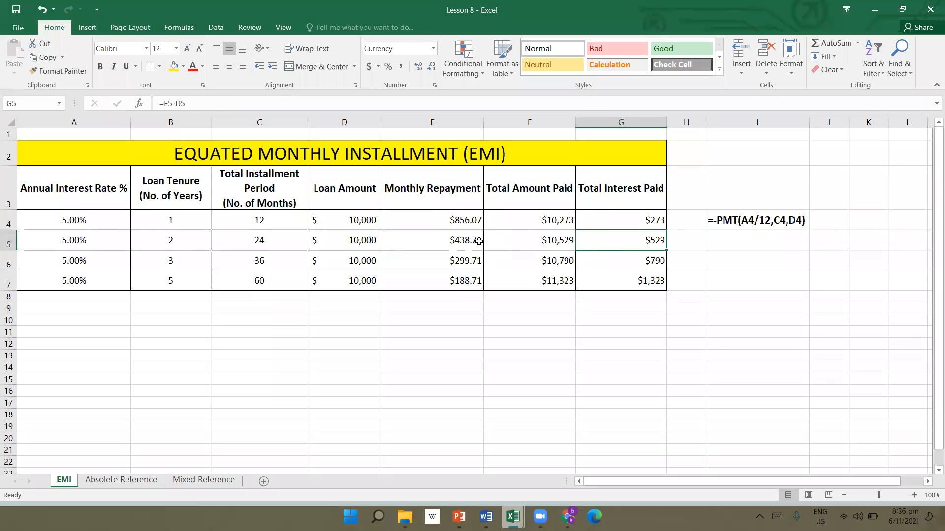
left_click(465, 219)
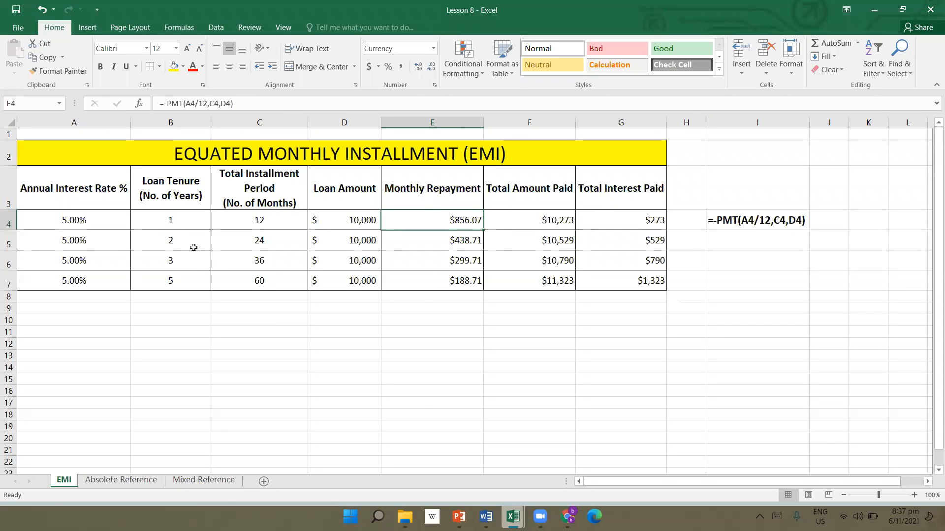
- Try to duplicate the EMI table A2:G7 by pasting a copy at A9, and undo the paste
left_click_drag(93, 201, 265, 260)
left_click_drag(593, 312, 629, 276)
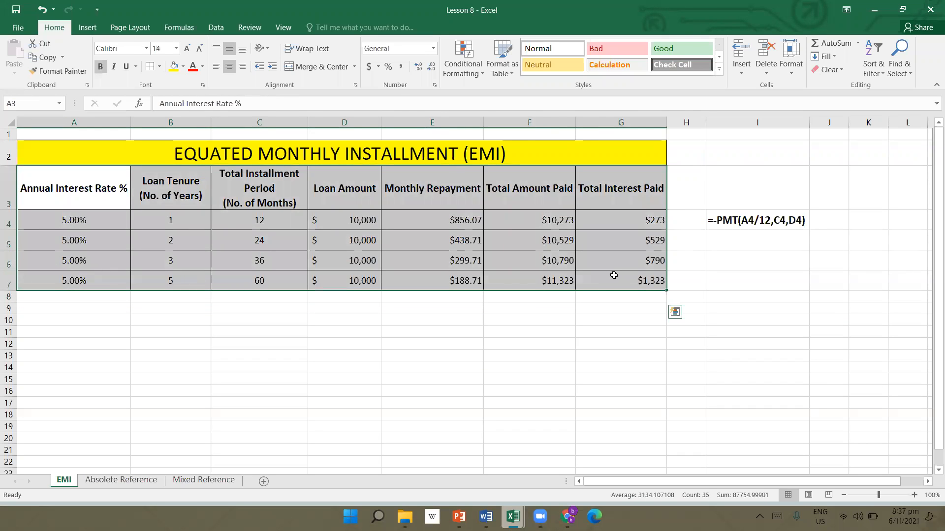
left_click_drag(39, 145, 306, 279)
key("ctrl+c")
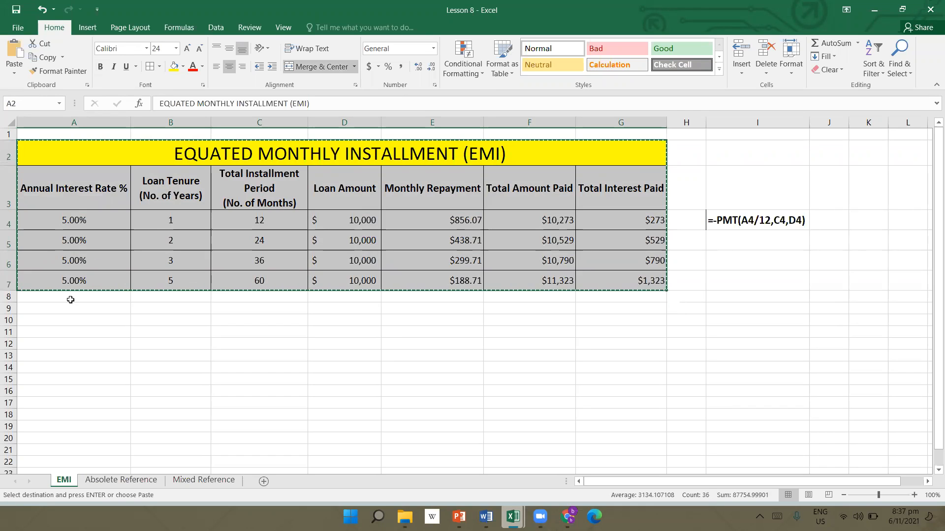
left_click(70, 309)
key("ctrl+v")
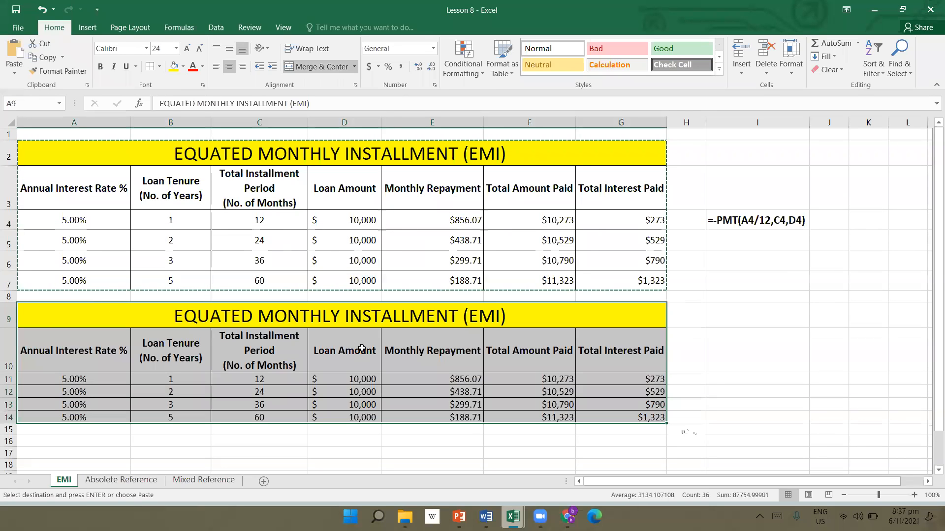
left_click(43, 9)
- Copy the entire rows 2 to 7 of the EMI table and insert the copied cells at row 10
left_click_drag(8, 153, 4, 283)
right_click(4, 279)
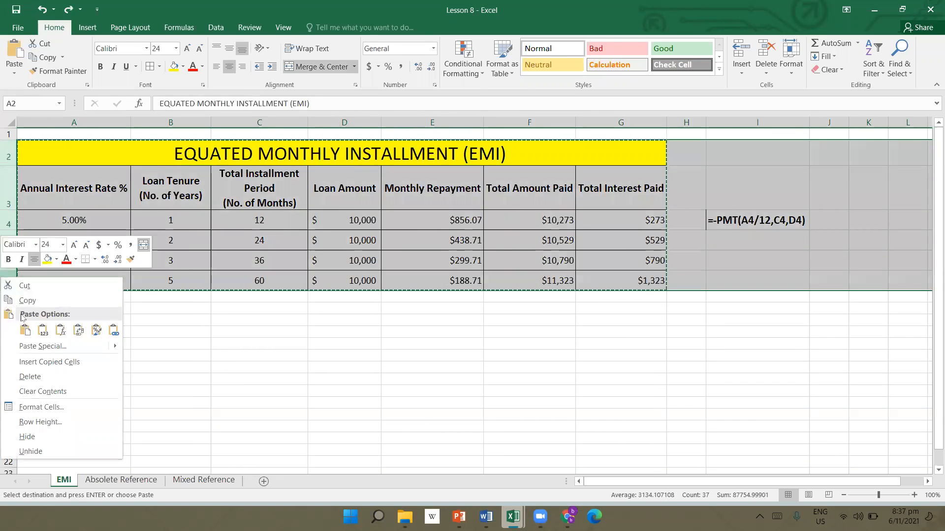
left_click(30, 301)
left_click(8, 320)
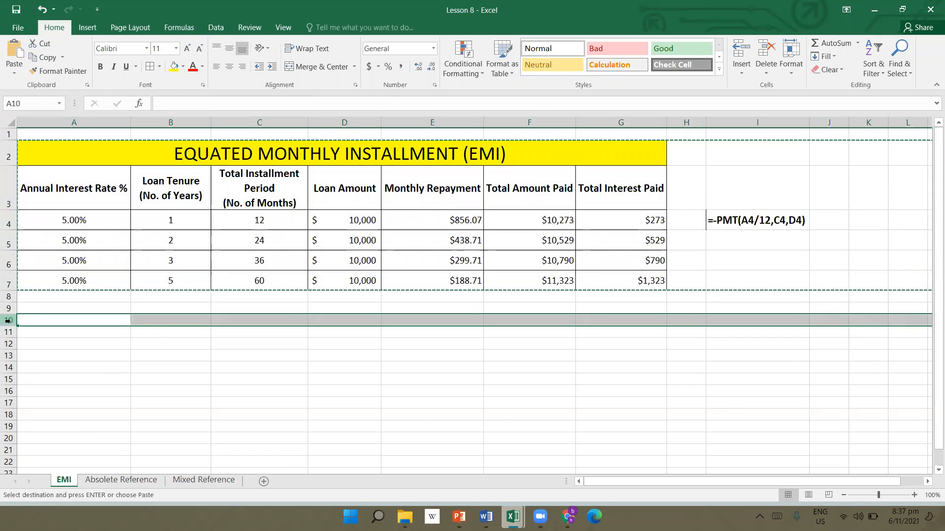
right_click(6, 320)
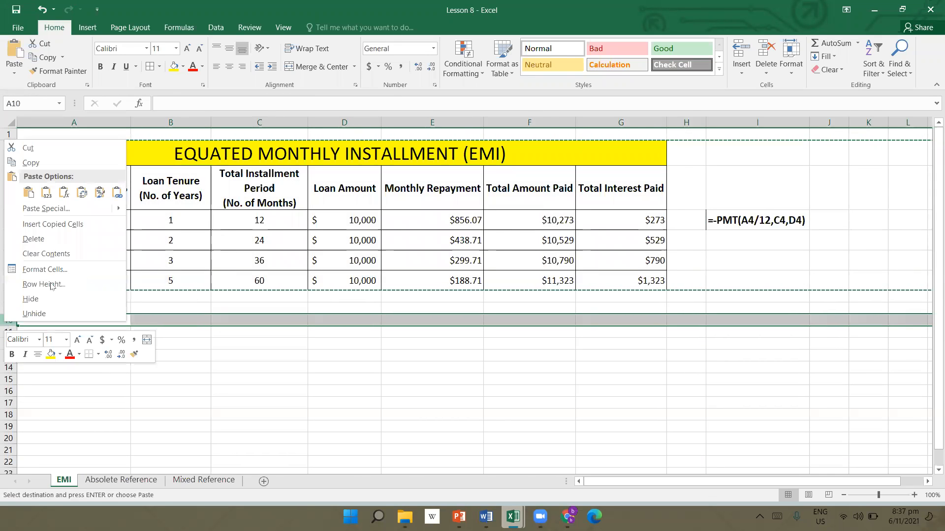
left_click(58, 224)
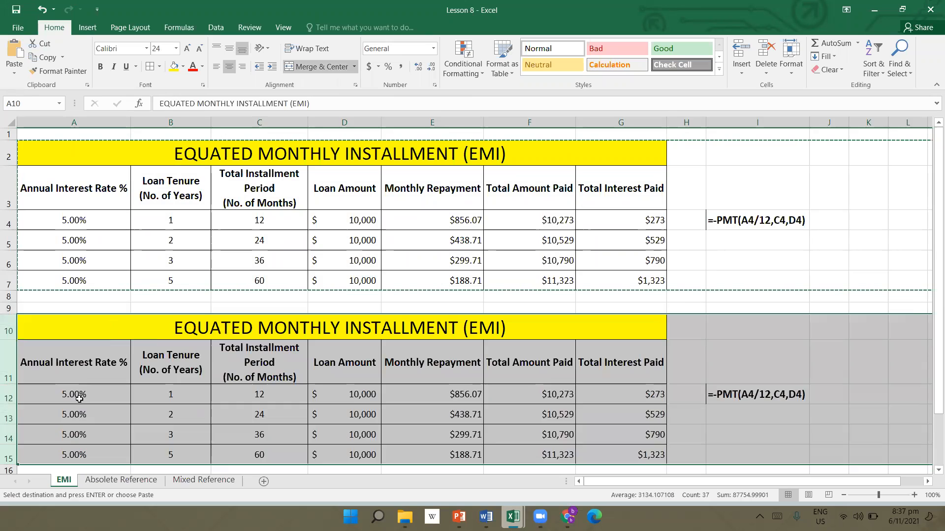
- Set the Annual Interest Rate in A12 of the second EMI table to 8% and fill it down to A15
left_click(74, 394)
key("F2")
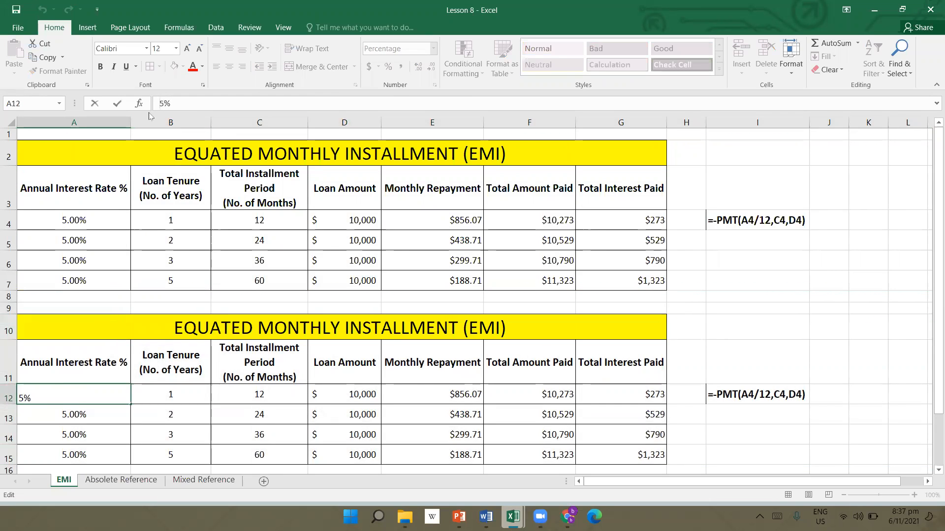
key("Left")
key("BackSpace")
left_click(203, 393)
left_click(99, 396)
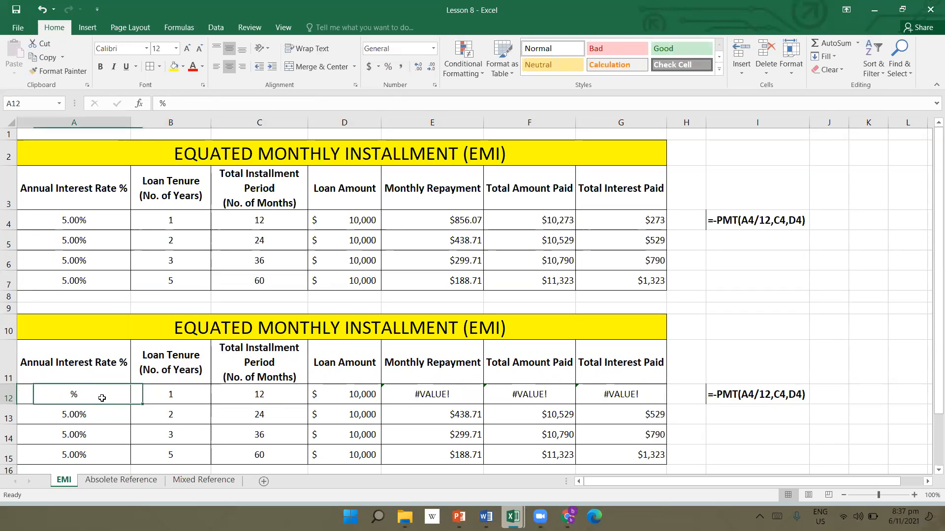
left_click(160, 103)
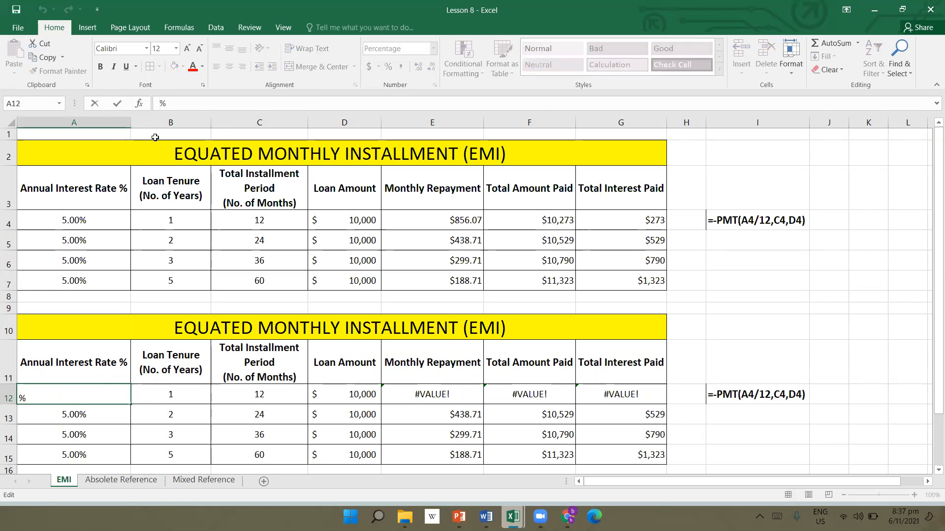
type("8")
left_click(106, 449)
left_click(121, 399)
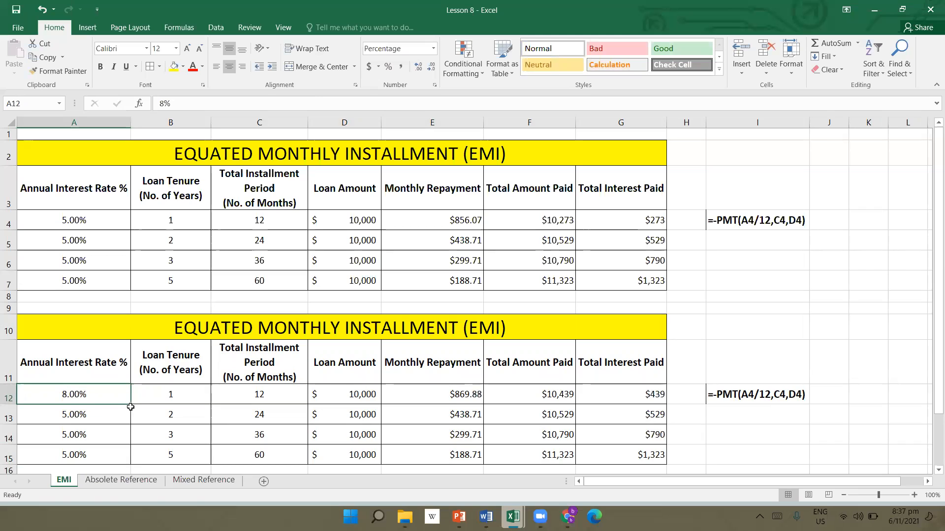
mouse_move(131, 406)
left_mouse_down()
mouse_move(130, 468)
mouse_move(125, 390)
left_mouse_up()
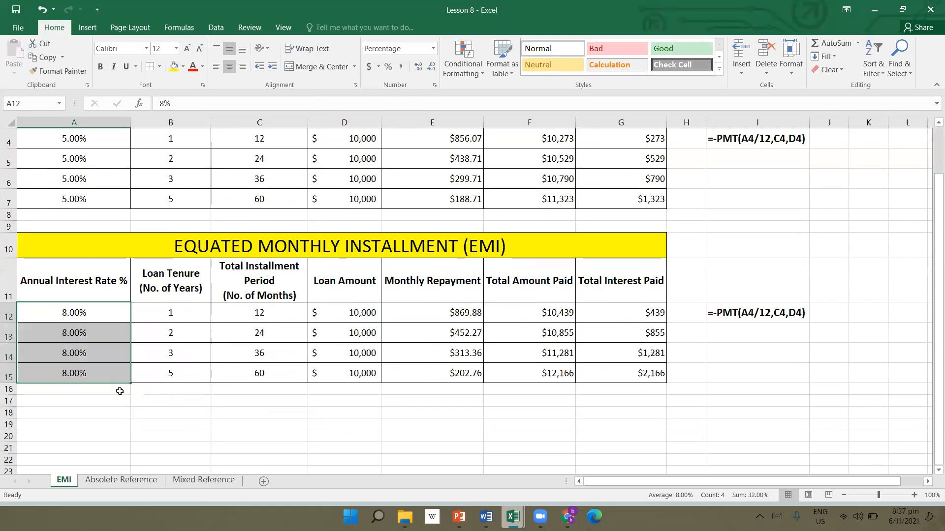
left_click(132, 410)
- Clear the Monthly Repayment, Total Amount Paid and Total Interest Paid values in E12:G15 of the second EMI table
left_click_drag(345, 322, 347, 374)
left_click(433, 312)
left_click_drag(432, 312, 611, 363)
key("Delete")
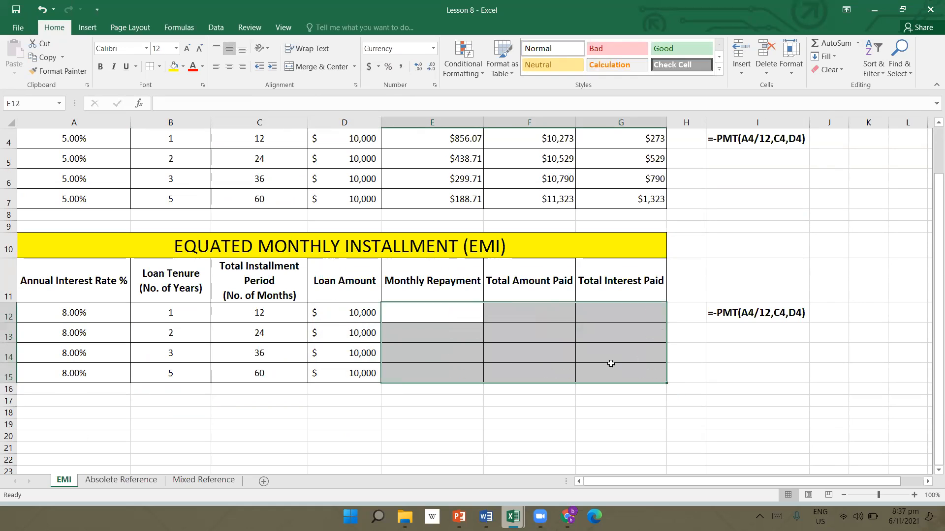
- Calculate Monthly Repayment in E12 of the second EMI table with =-PMT(A12/12,C12,D12) and fill it down to E15
left_click(473, 317)
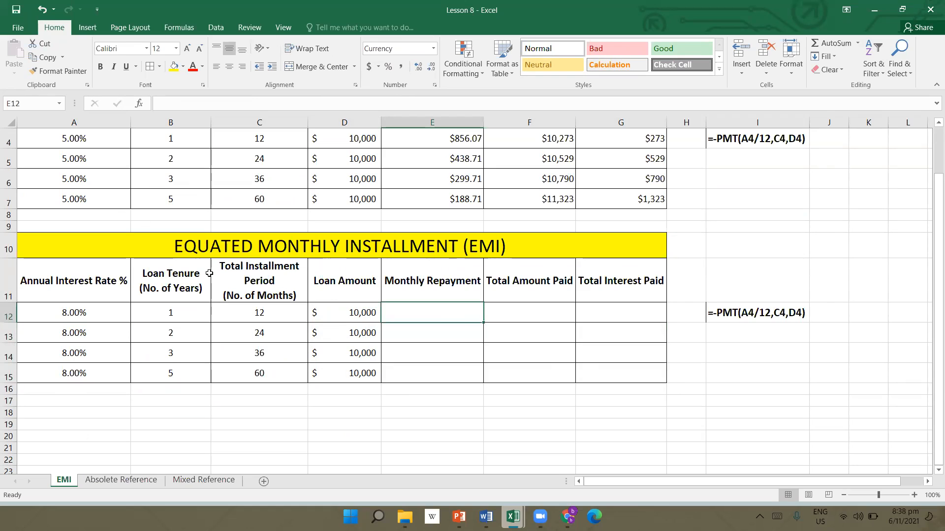
left_click(359, 312)
left_click(109, 313)
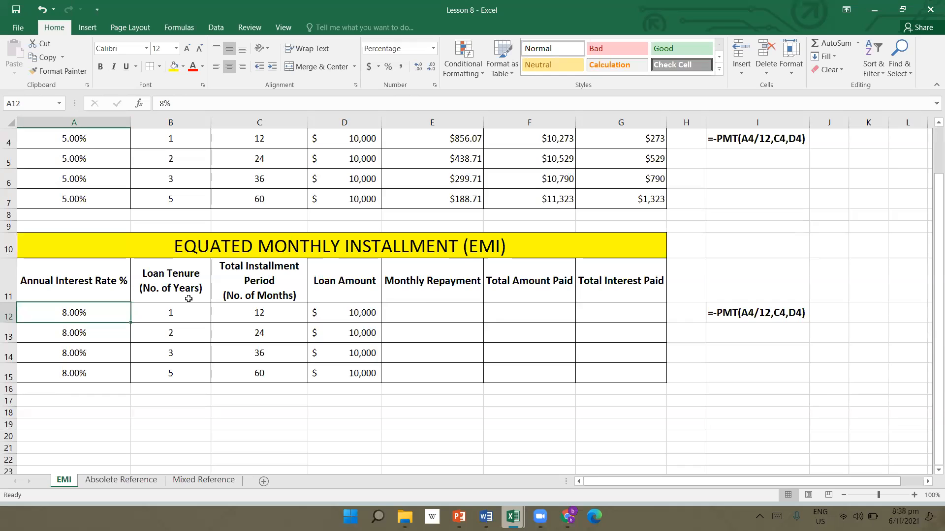
left_click(425, 307)
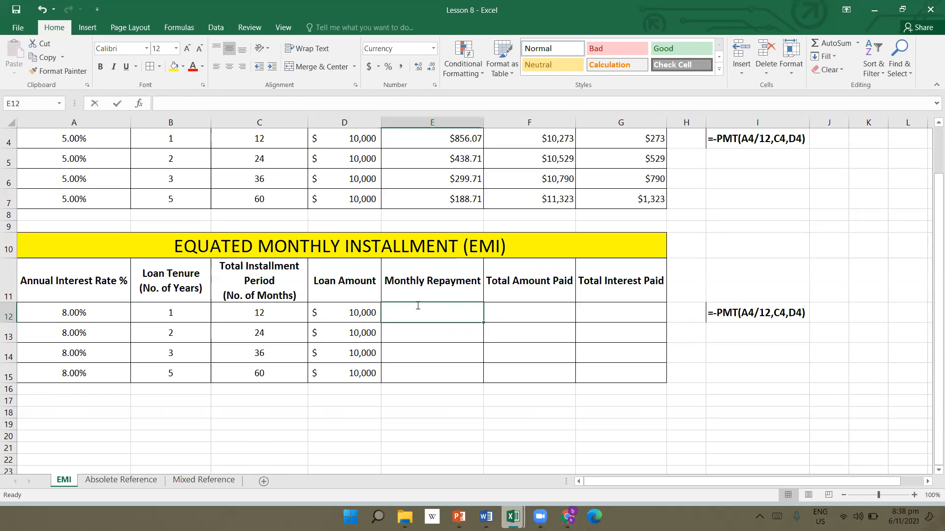
type("=-")
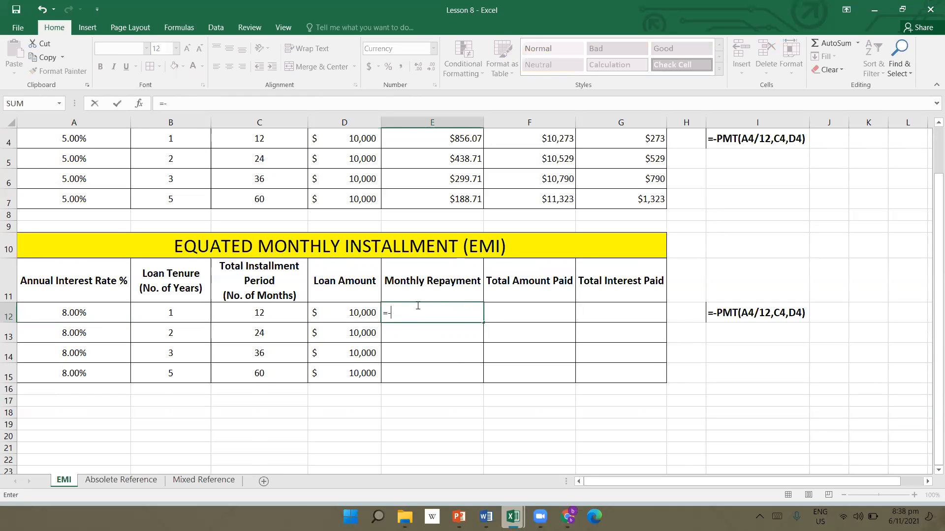
type("PM T")
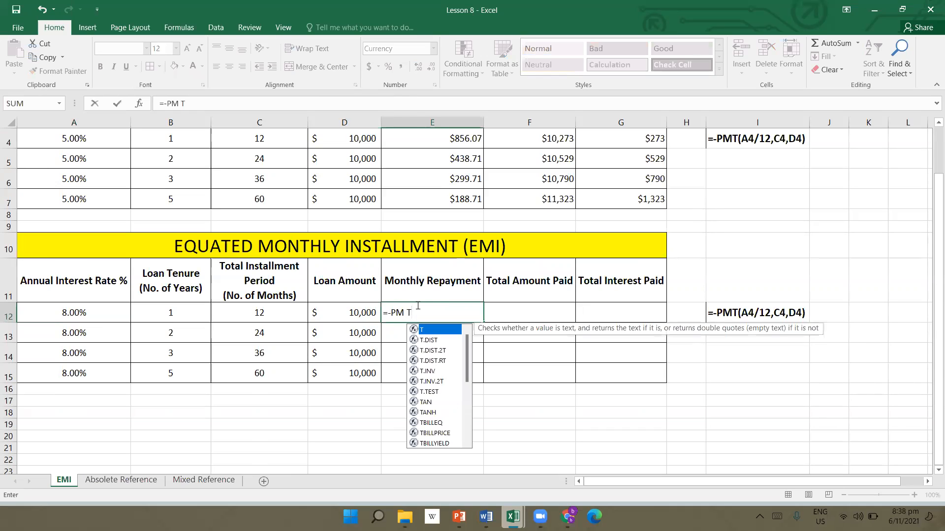
type("=")
key("BackSpace")
key("BackSpace")
key("BackSpace")
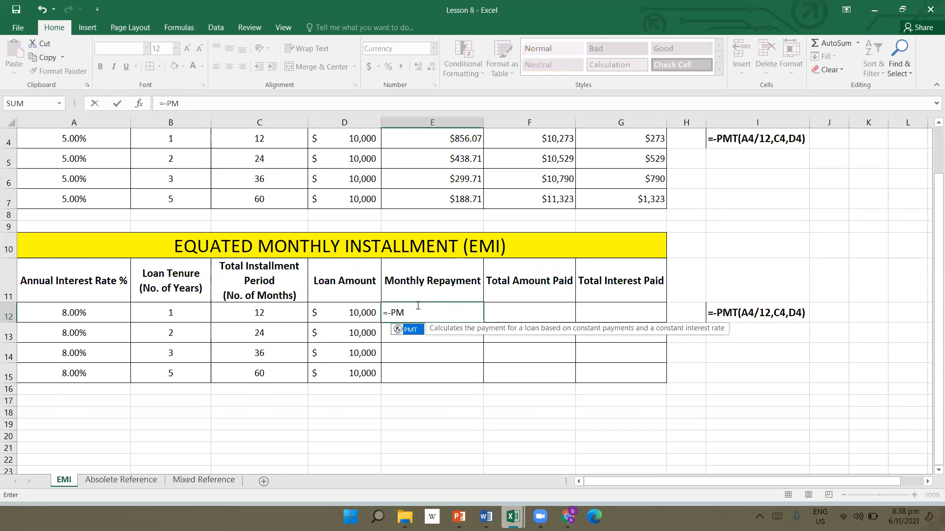
type("T(")
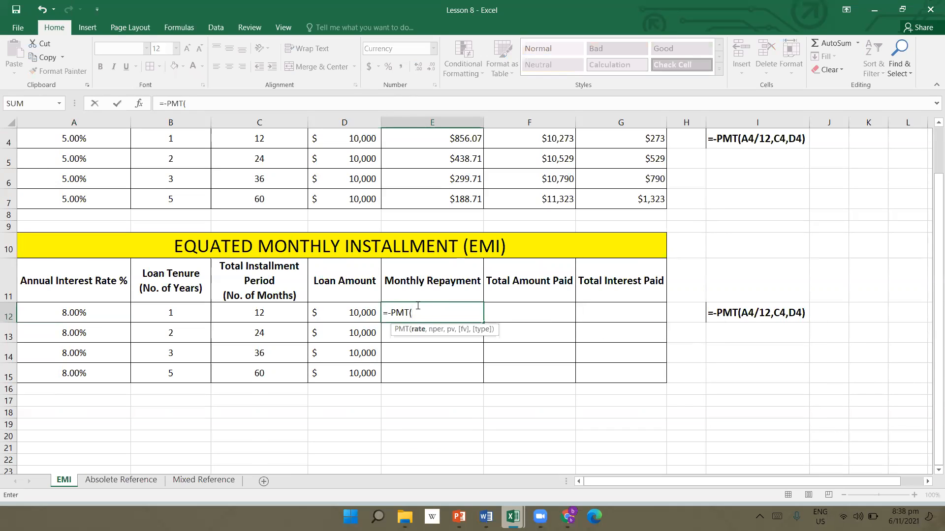
left_click(103, 318)
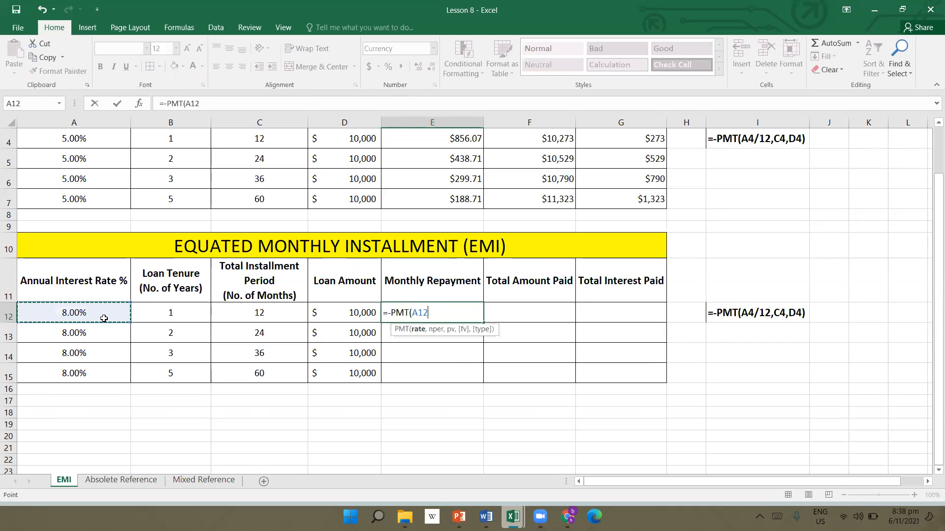
type("/")
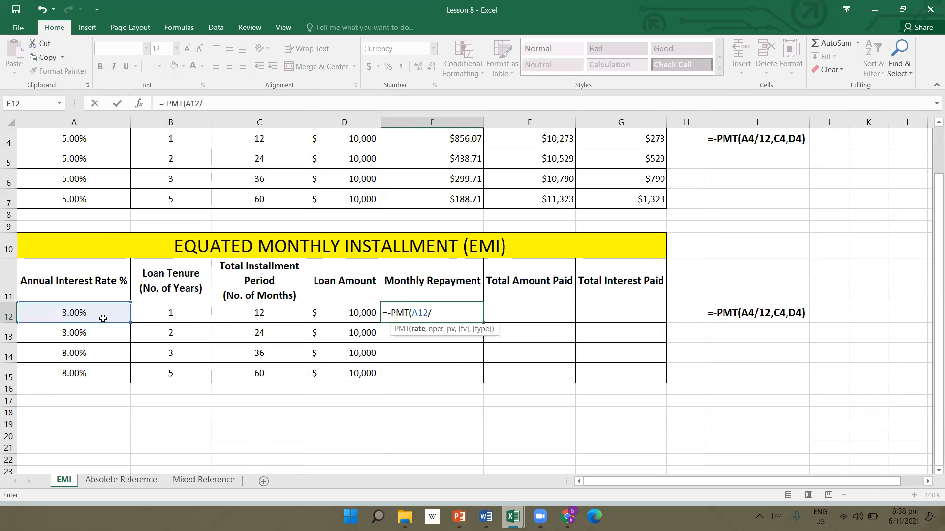
type("12,")
left_click(262, 315)
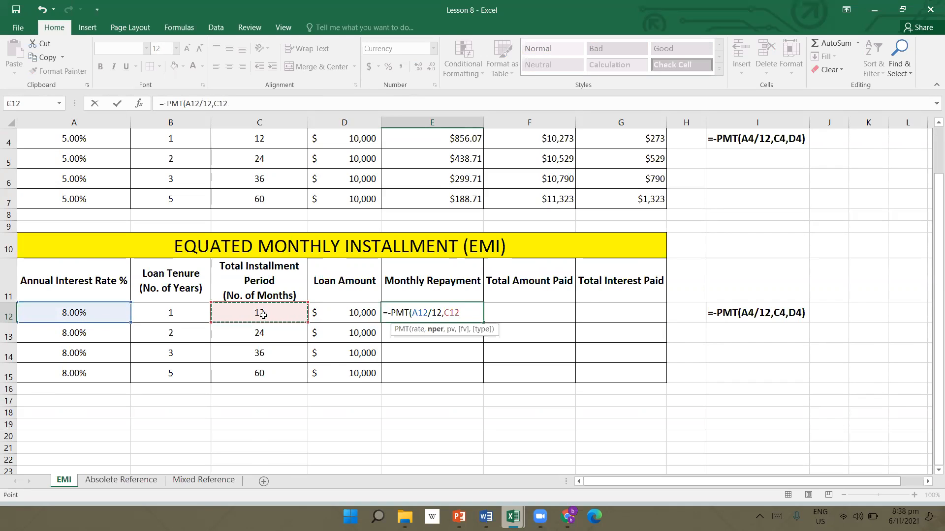
type(",")
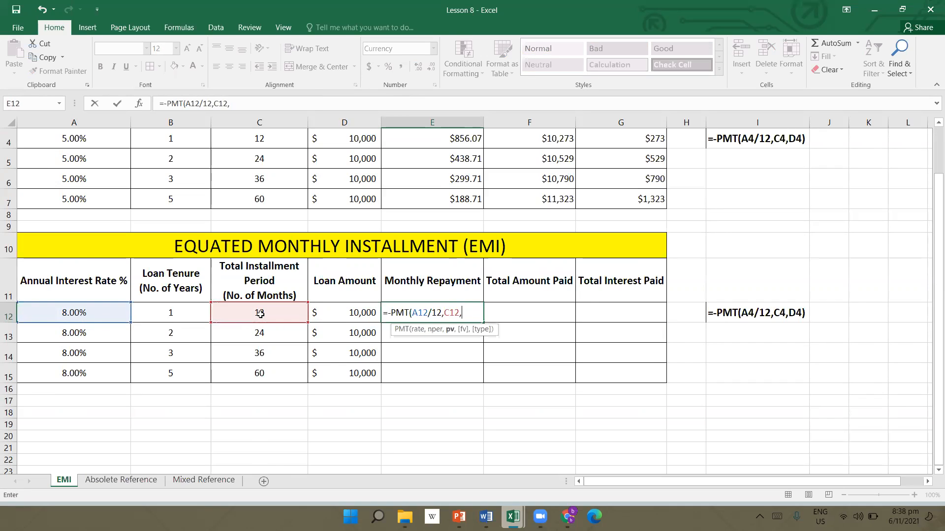
left_click(355, 308)
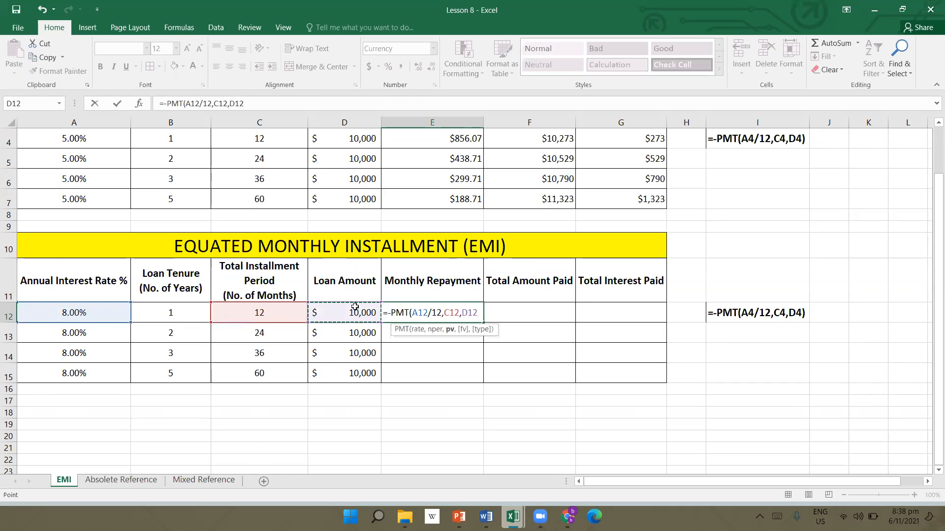
type(")")
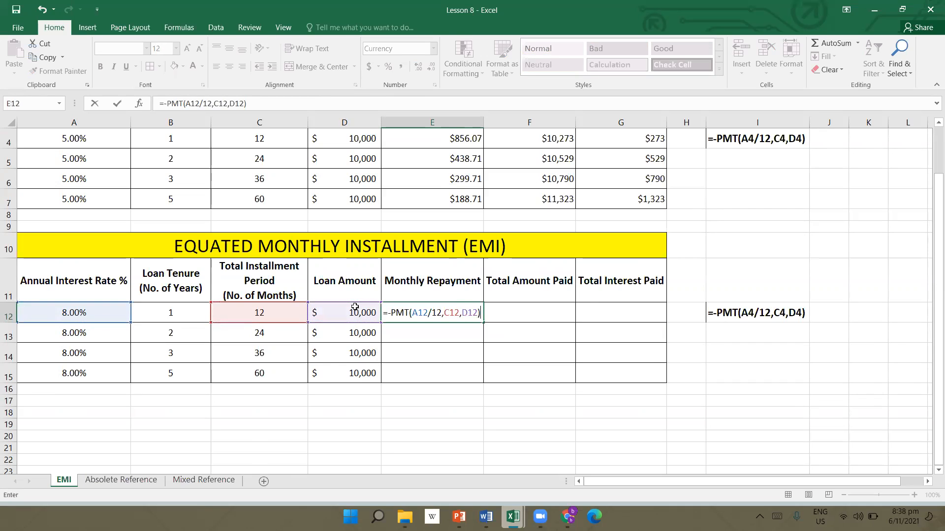
key("Return")
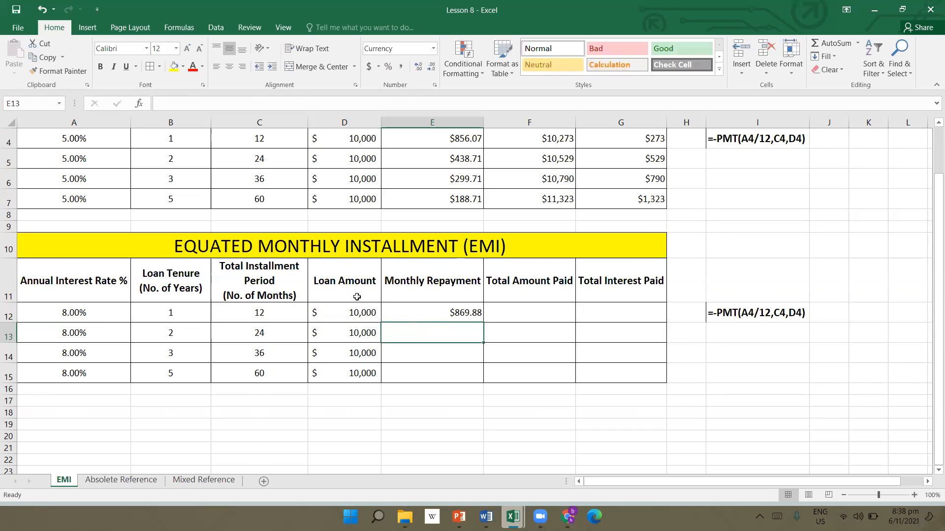
left_click(451, 315)
left_click_drag(483, 323, 480, 380)
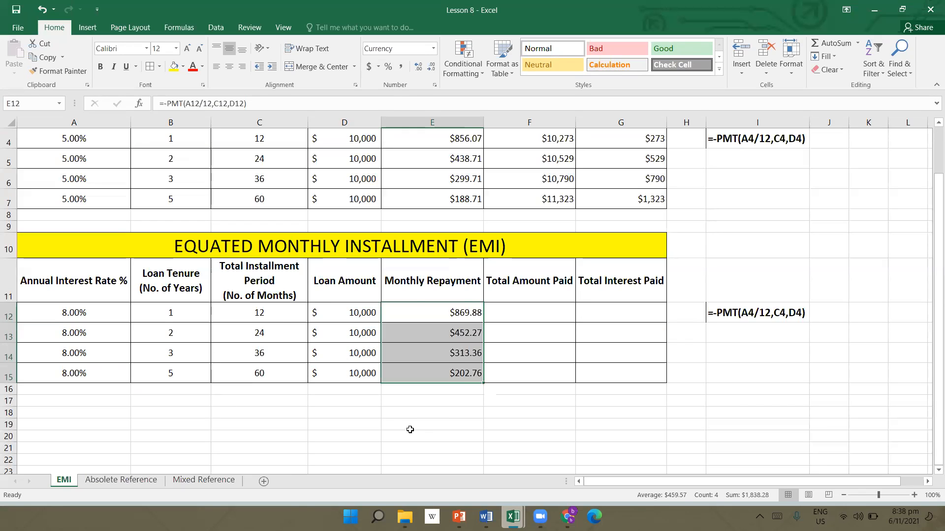
- Calculate Total Amount Paid in F12 with =E12*C12 and fill it down to F15
left_click(526, 314)
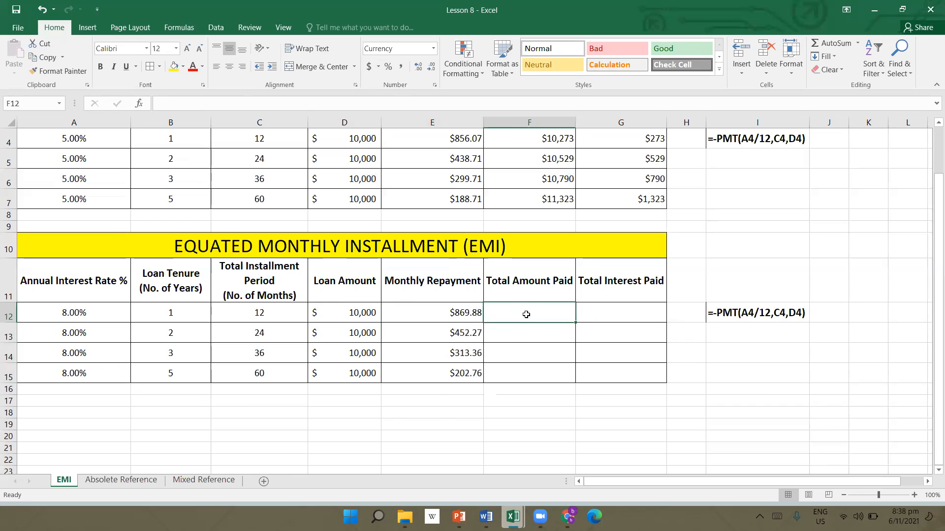
type("=")
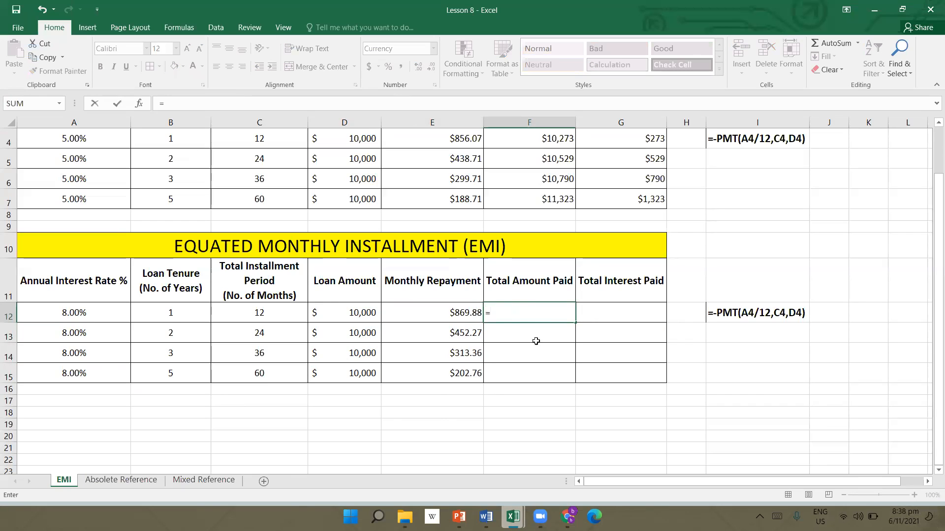
left_click(457, 312)
type("*")
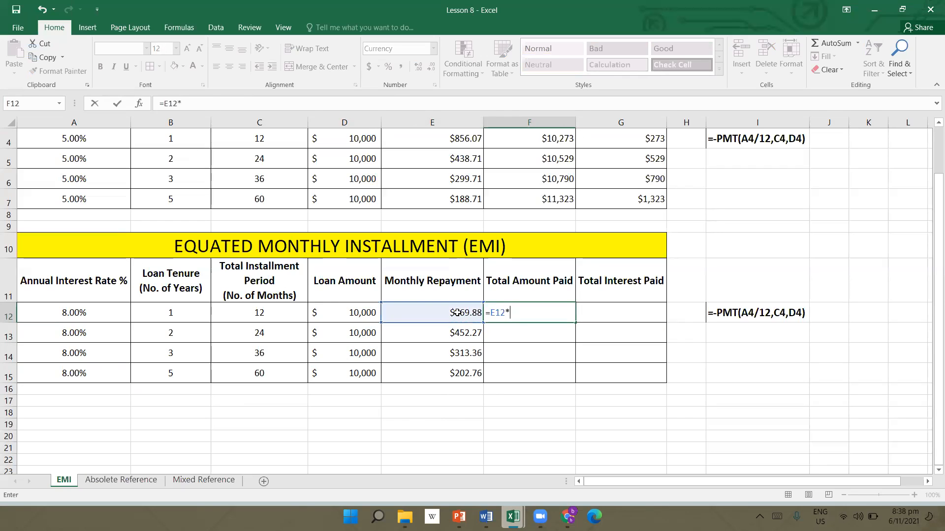
left_click(292, 312)
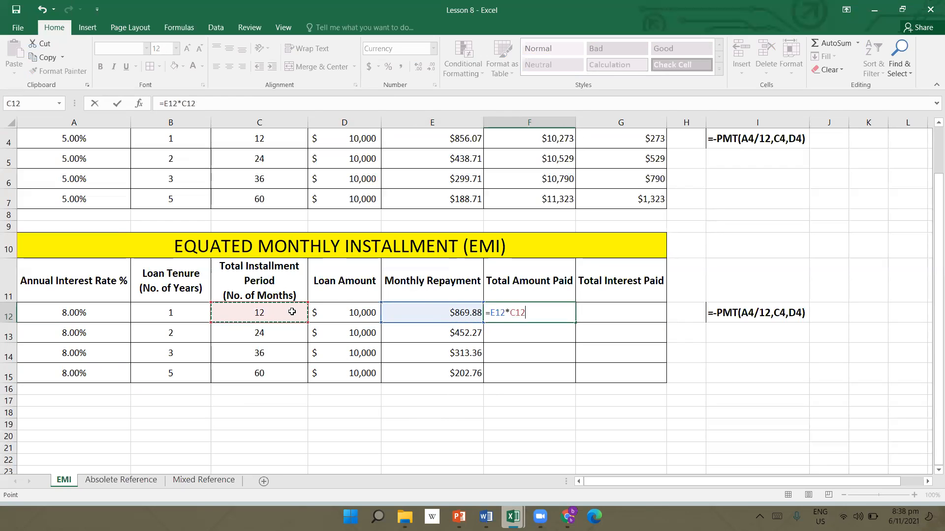
key("Return")
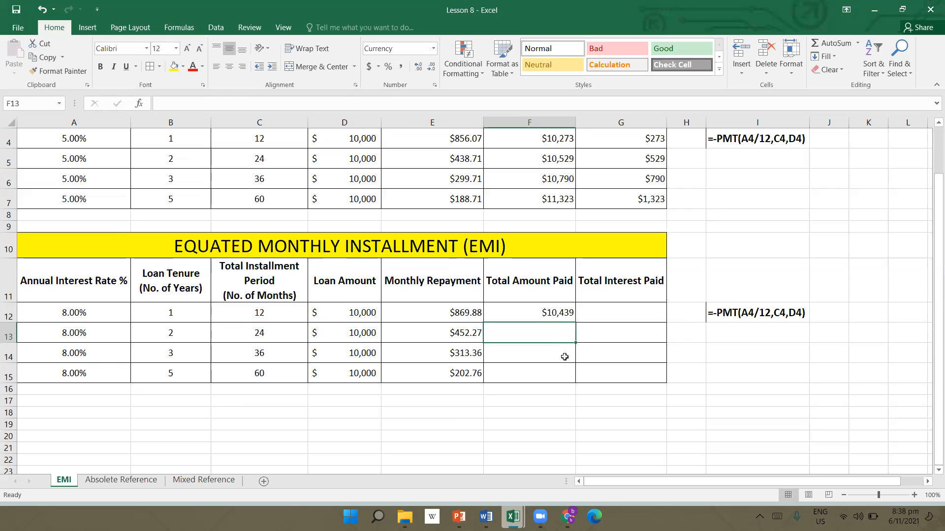
left_click(555, 314)
left_click_drag(575, 322, 574, 378)
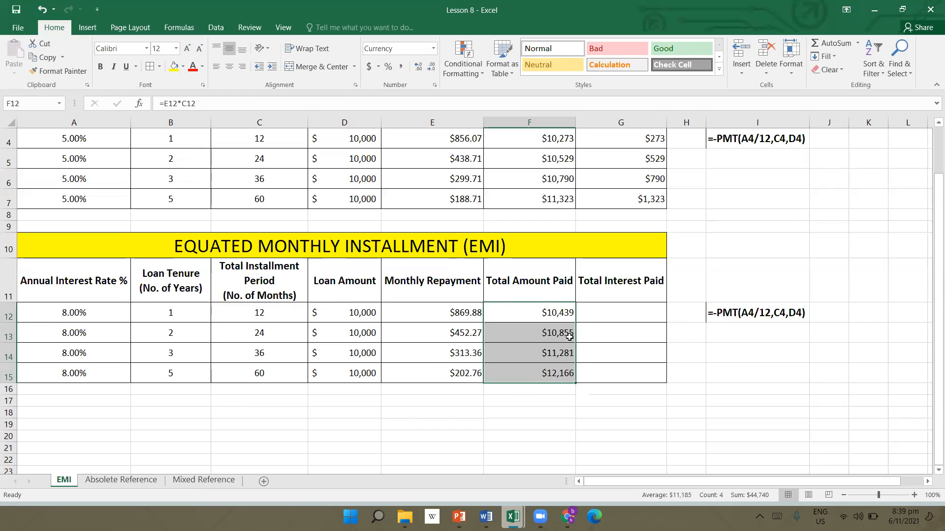
- Calculate Total Interest Paid in G12 with =F12-D12 and fill it down to G15
left_click(608, 322)
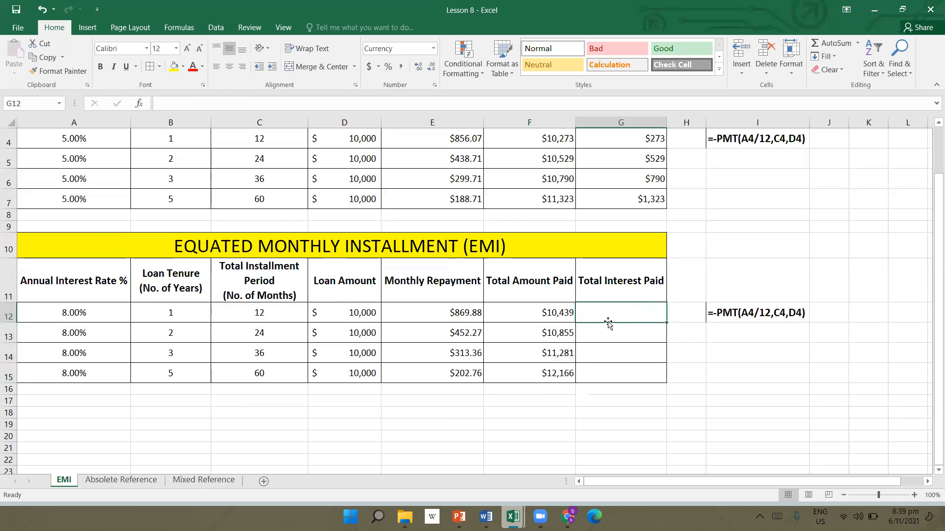
type("=")
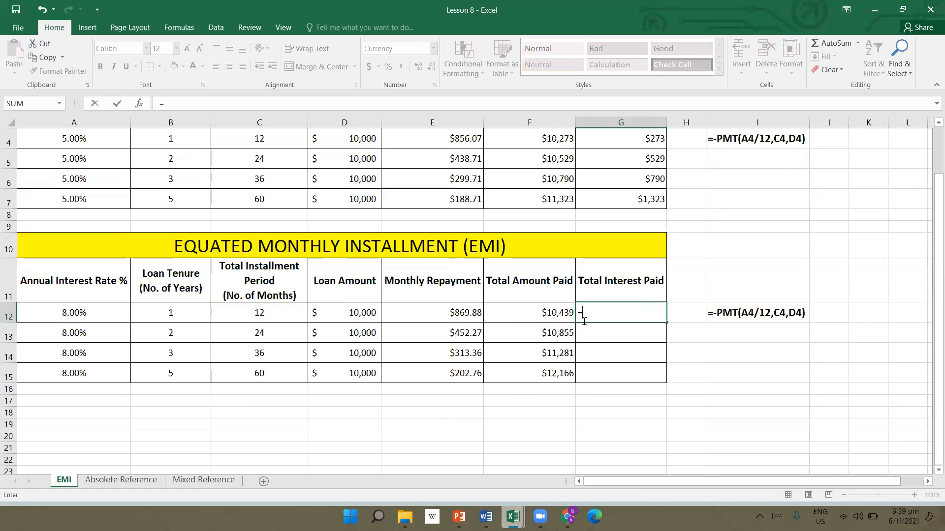
left_click(558, 318)
type("-")
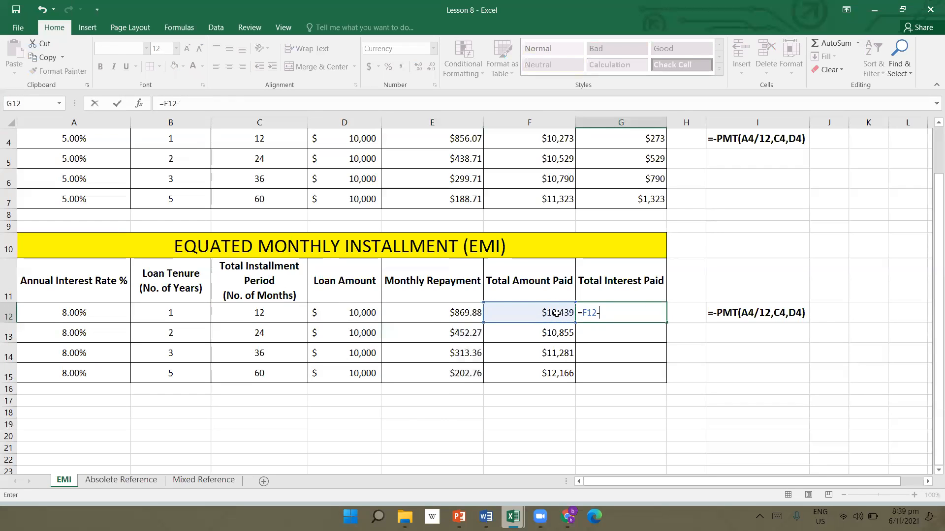
left_click(364, 317)
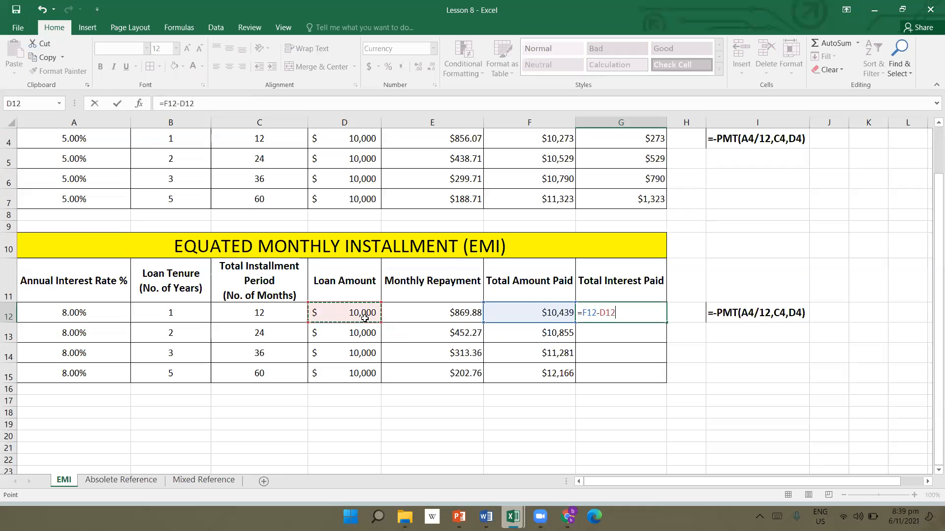
key("Return")
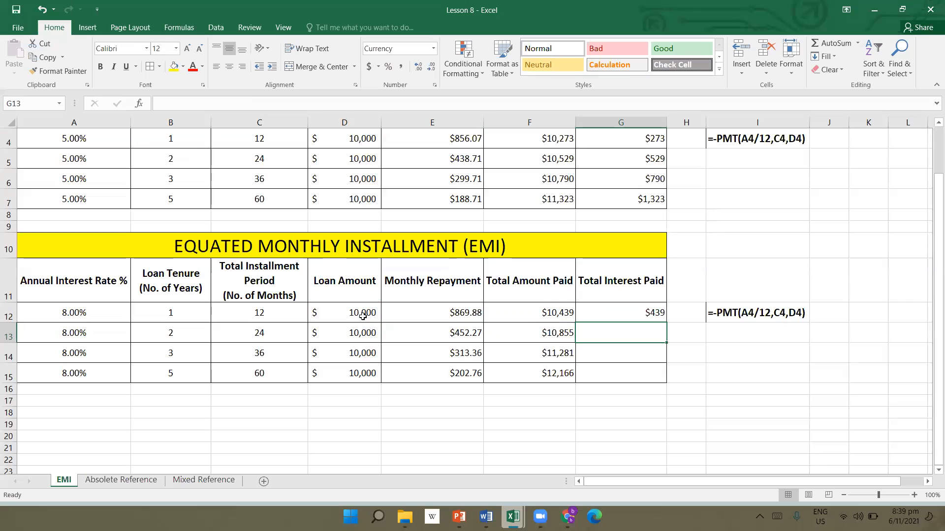
left_click(608, 316)
left_click_drag(665, 323, 663, 379)
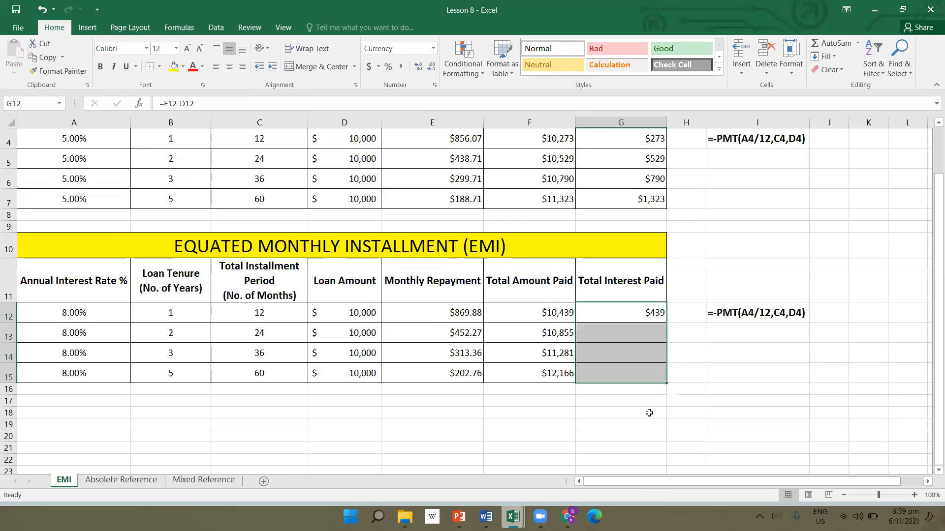
left_click(604, 423)
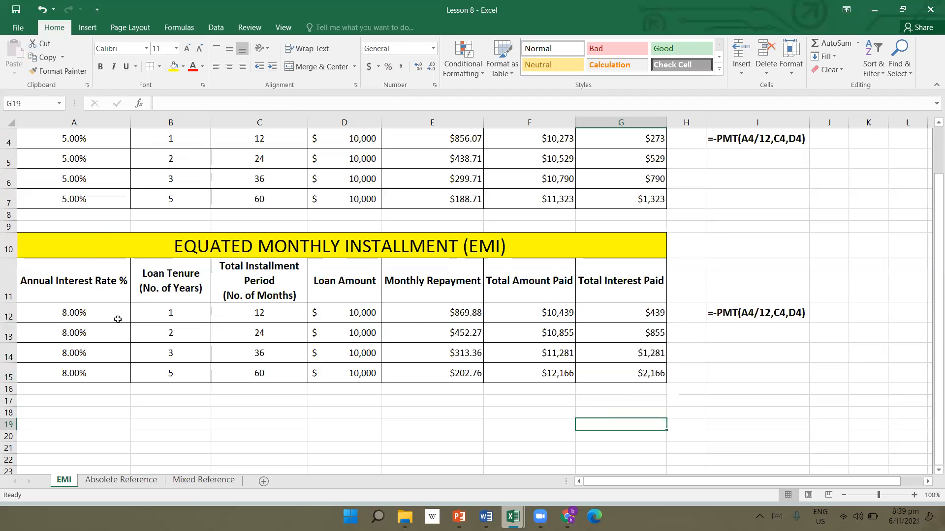
- Compare the loan amount, loan tenure and interest rate in the first rows of the two EMI tables
left_click(176, 314)
scroll(190, 257, "up", 1)
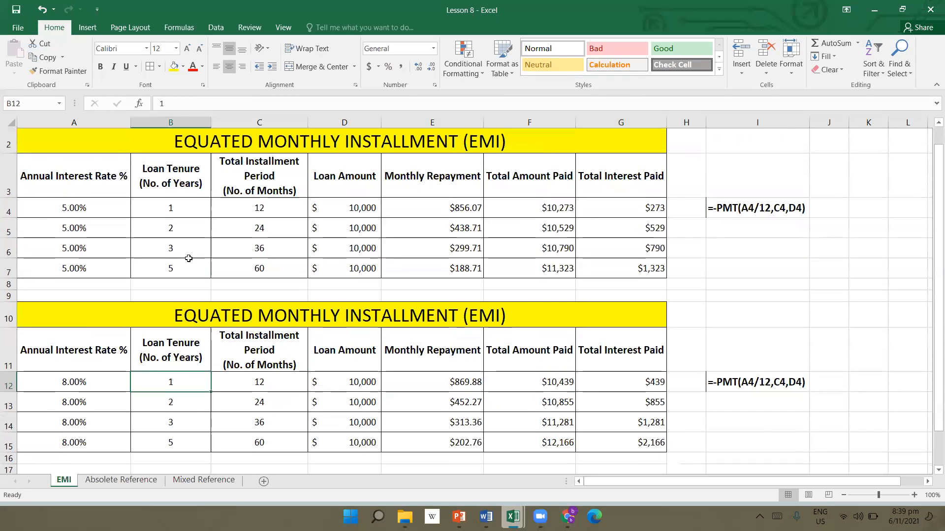
left_click(353, 208)
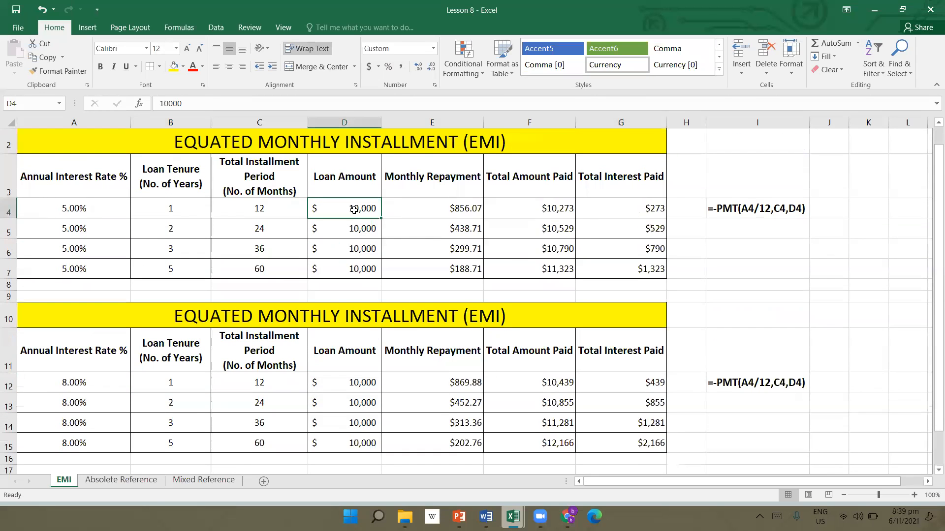
left_click(354, 382)
left_click(350, 208)
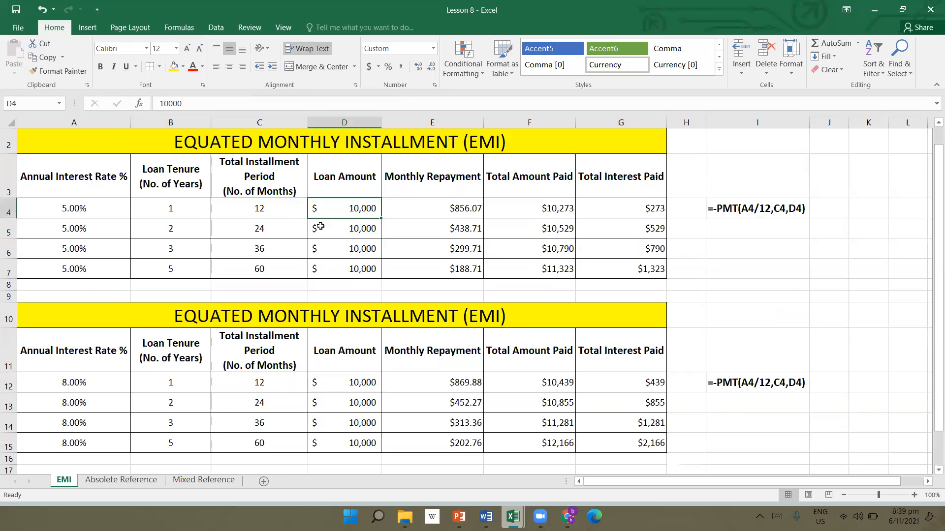
left_click(169, 217)
left_click(168, 375)
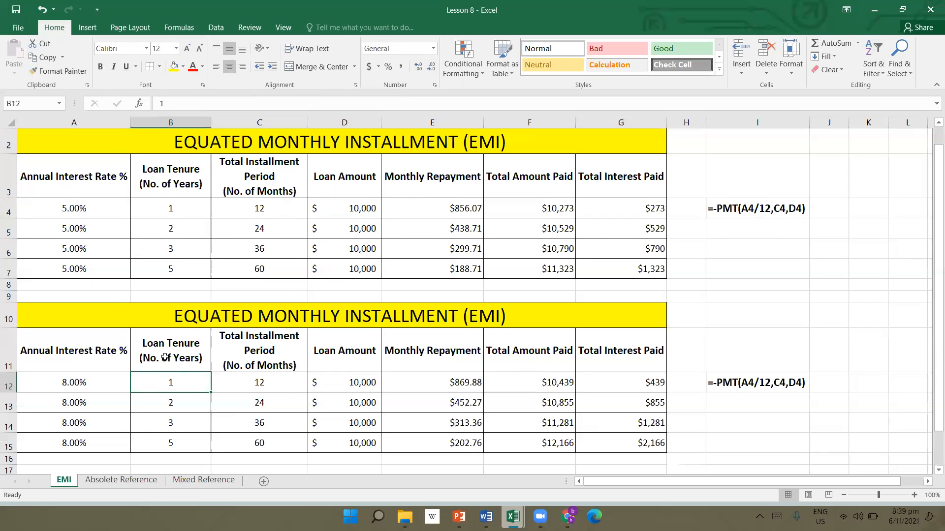
left_click(170, 213)
left_click(96, 384)
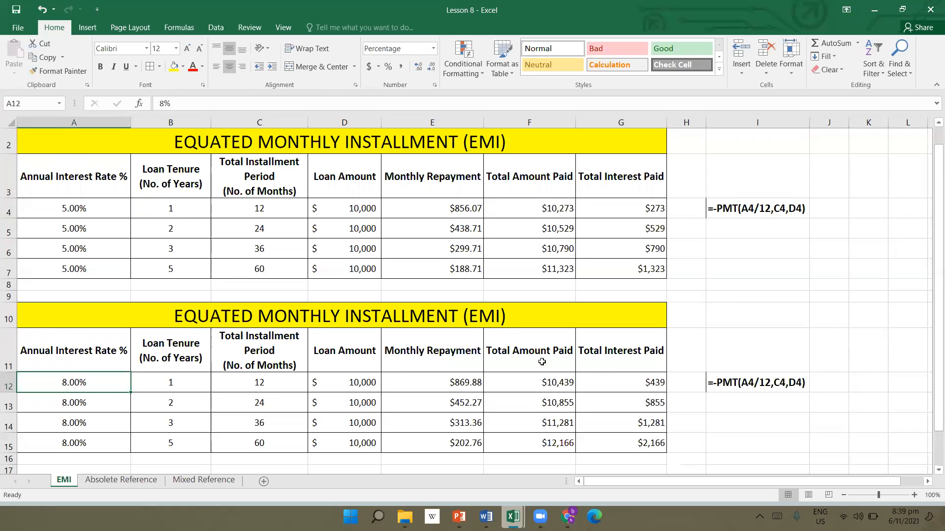
- Enter the note "If Interest rate is higher then monthly repayment amount will be higher" in B18, below the second EMI table
scroll(473, 328, "down", 2)
left_click(197, 373)
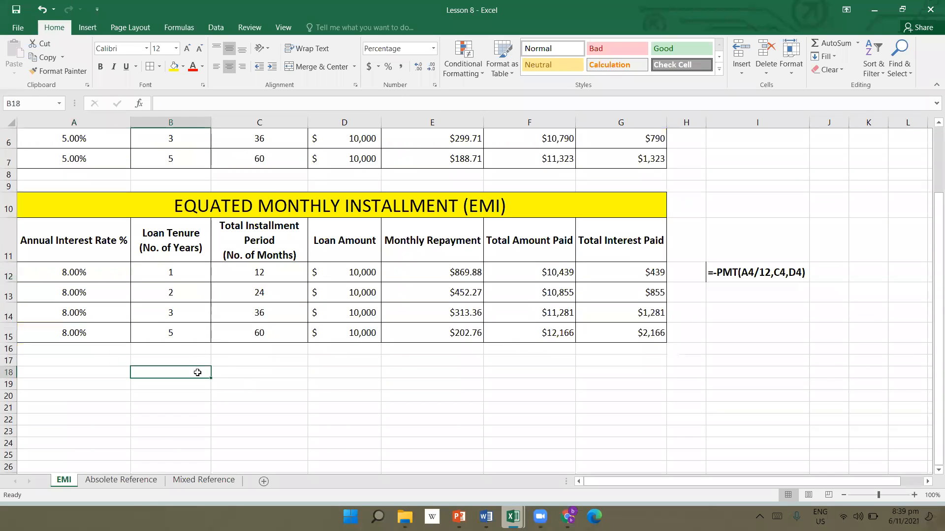
type("rA")
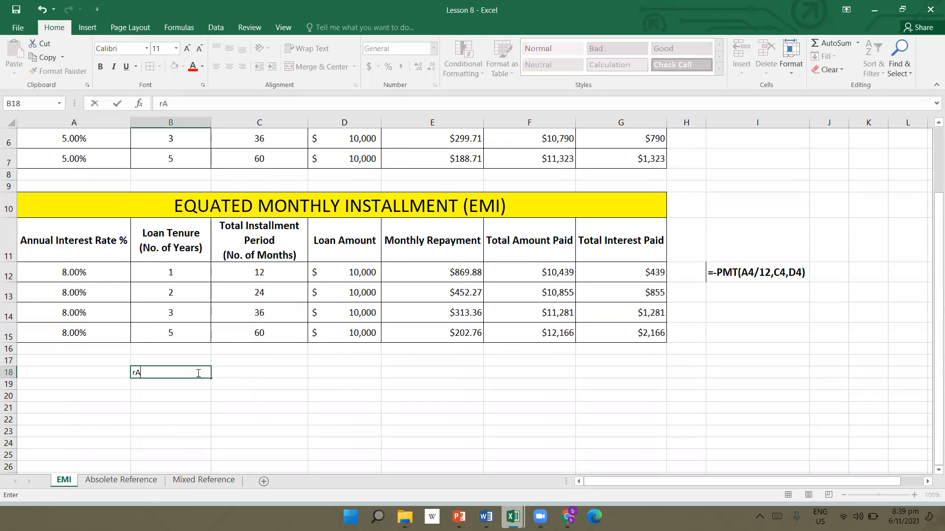
type("nterest rate  is")
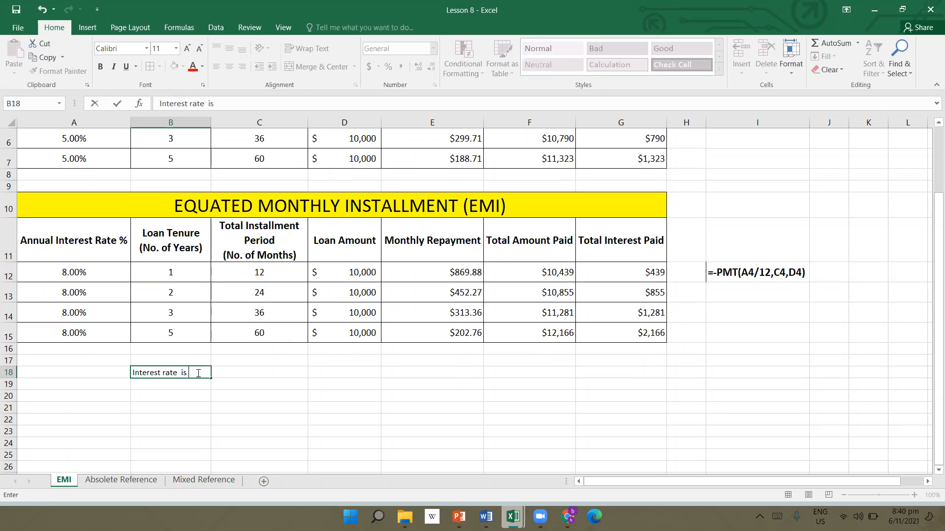
type(" higher then")
left_click(133, 373)
type("If")
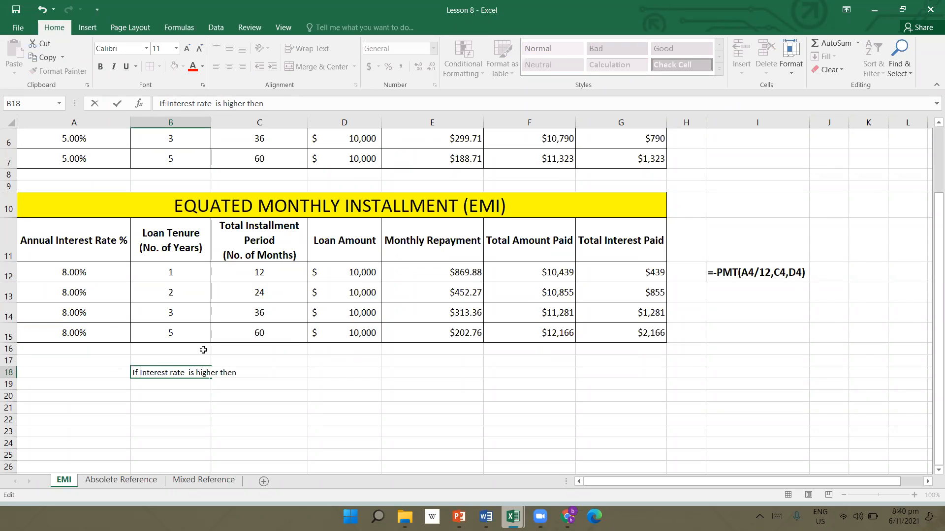
left_click(238, 373)
type("monthly repa")
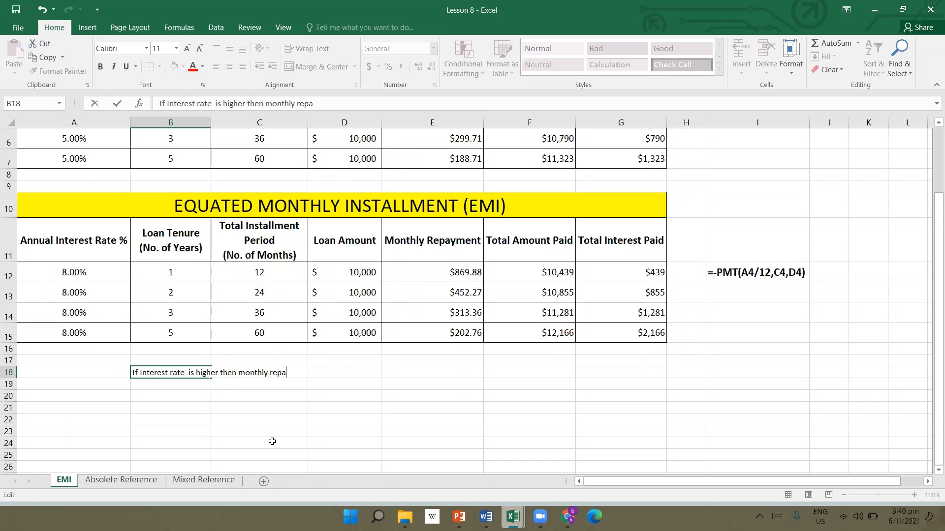
type("yment amoun")
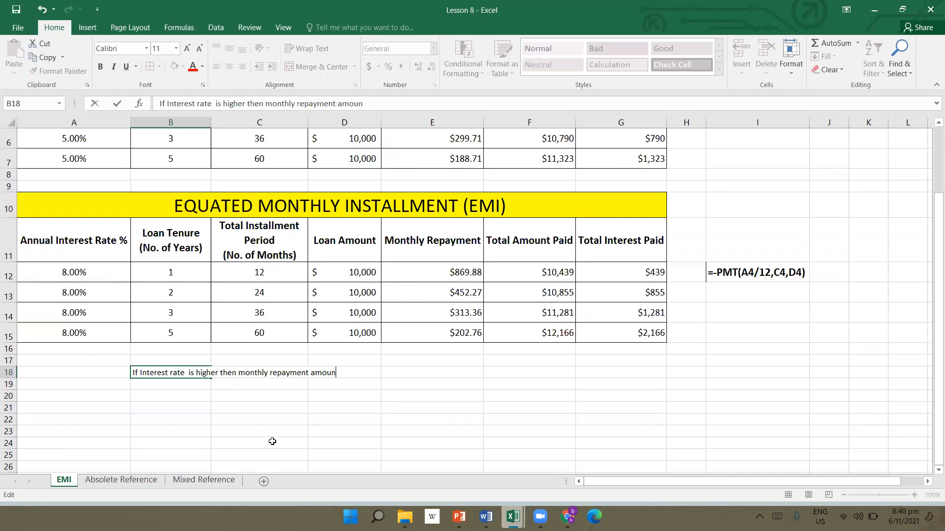
type("t will be higher")
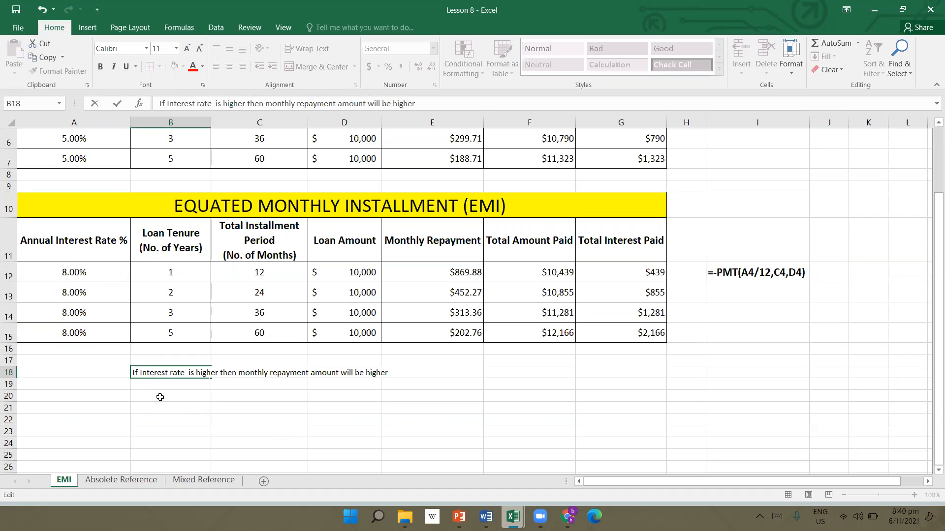
- Enter the note "If the loan tenure is longer, then monthly repayment amount will be higher" in B20
left_click(159, 396)
type("IF the")
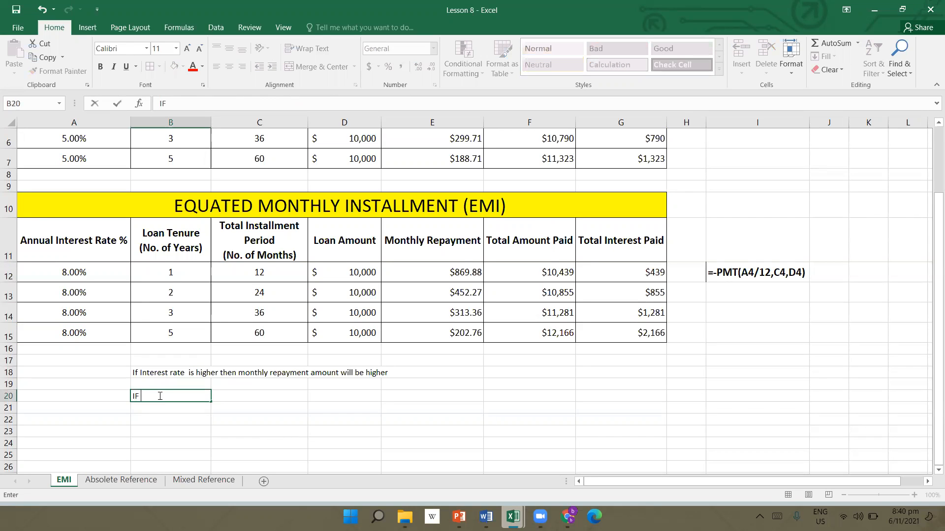
key("BackSpace")
key("BackSpace")
key("BackSpace")
key("BackSpace")
key("BackSpace")
type("f the loan tenure is longer, then the")
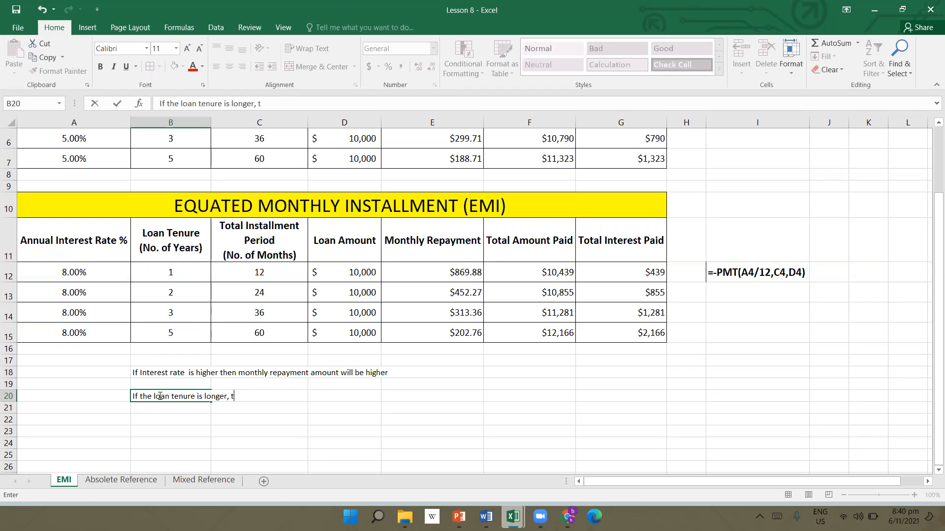
key("BackSpace")
key("BackSpace")
key("BackSpace")
type("monthly repayment amount will be ")
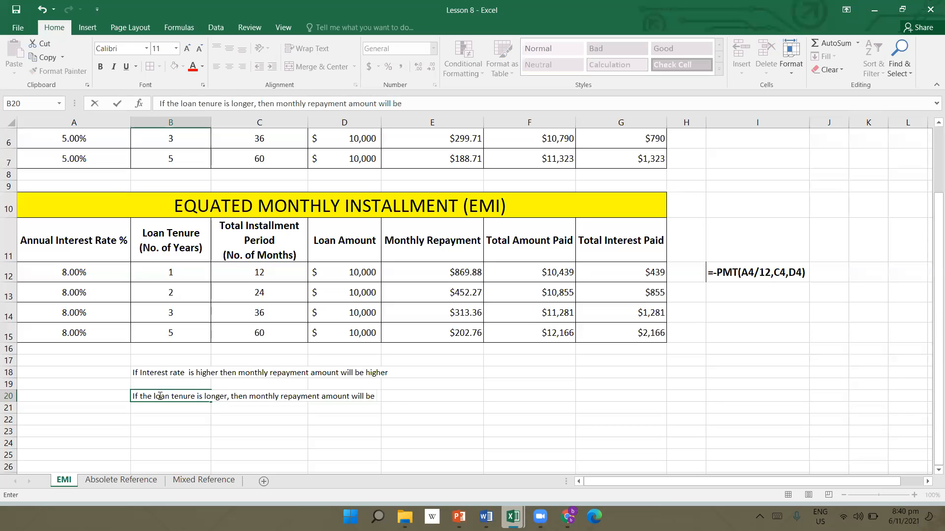
type("higher")
left_click(168, 430)
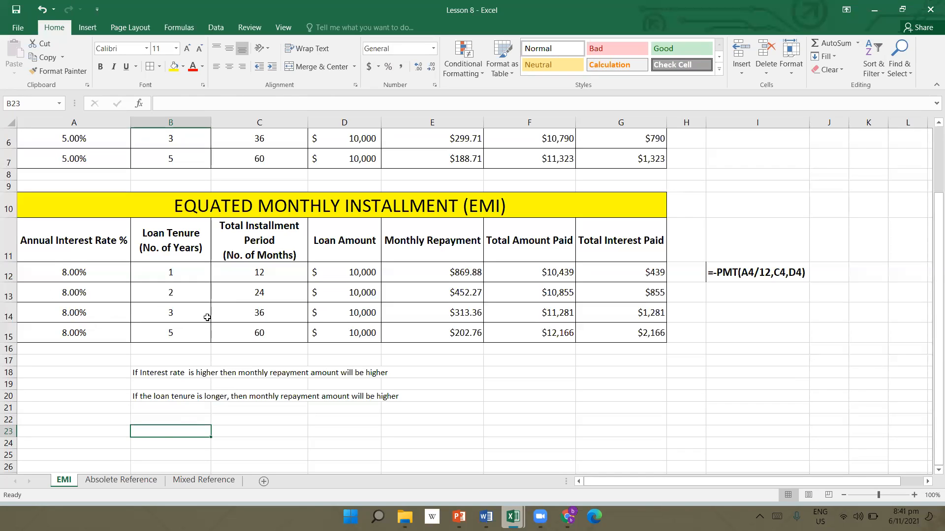
- Compare the annual interest rates in the 8% table with those in A4:A7 of the 5% table
left_click(101, 316)
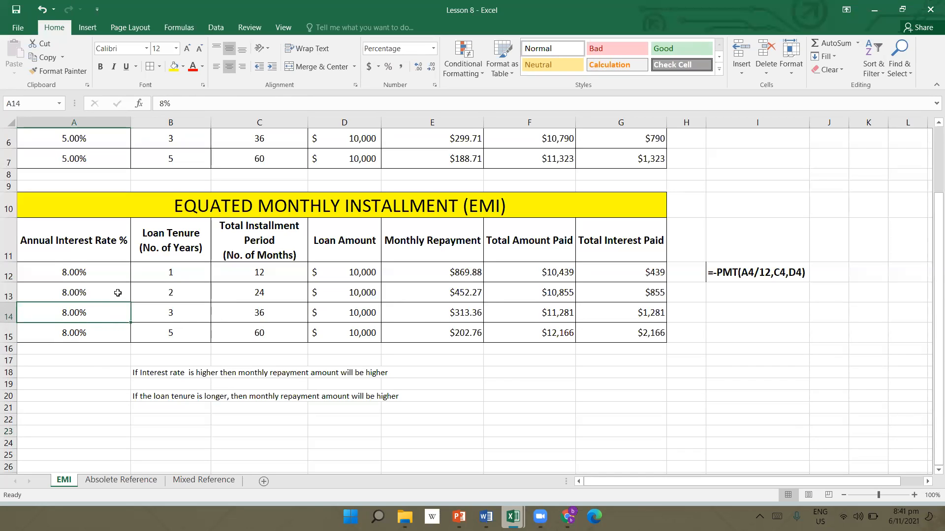
scroll(119, 295, "up", 2)
left_click(112, 236)
left_click_drag(114, 205, 119, 274)
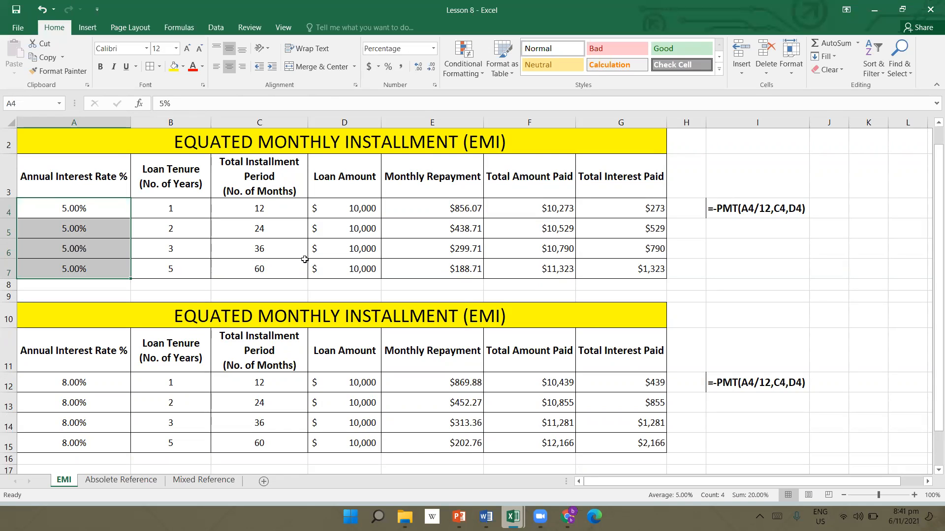
key("ctrl+v")
left_click(785, 423)
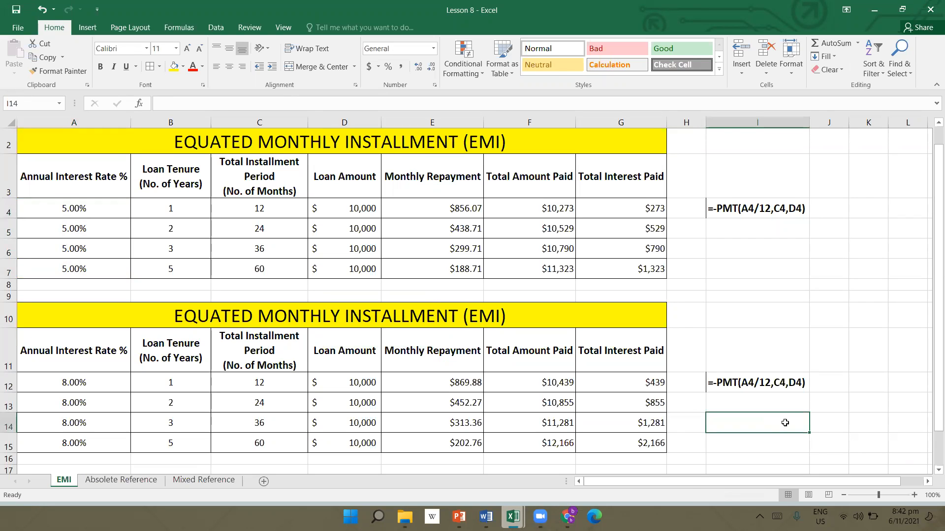
- View the Absolete Reference sheet, and switch to the Excel Revision - 8 presentation in PowerPoint to read the Cell References slide
left_click(139, 481)
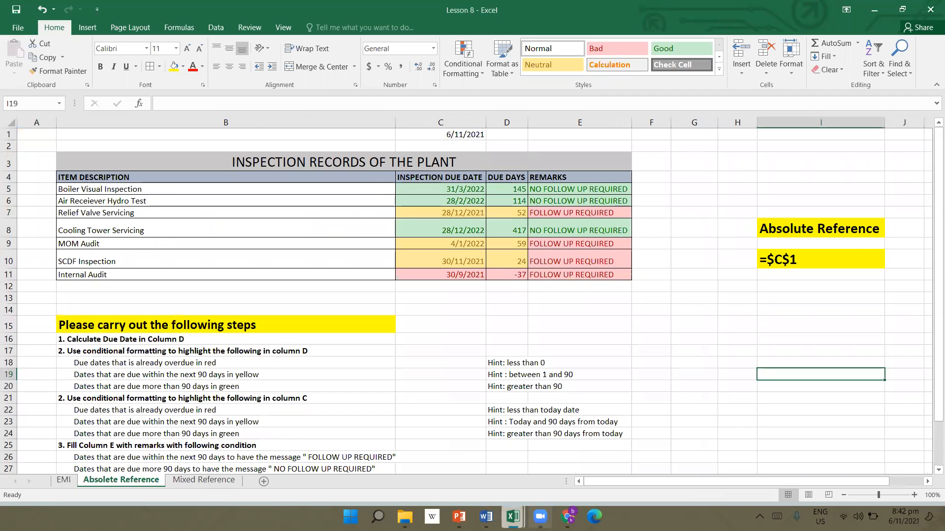
mouse_move(459, 516)
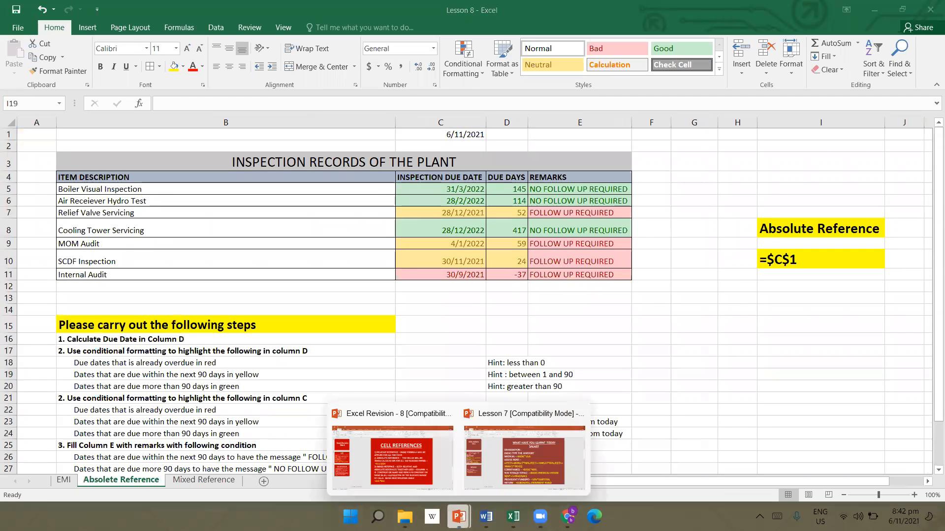
left_click(384, 420)
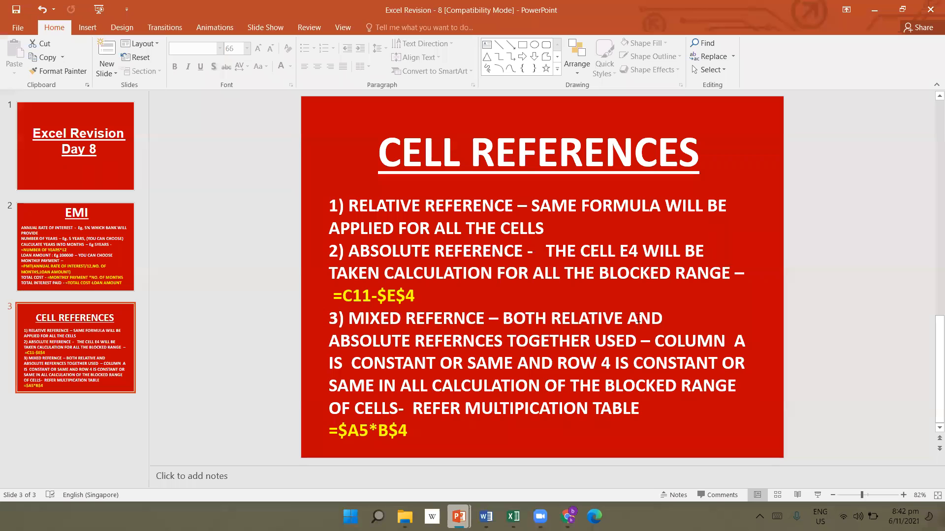
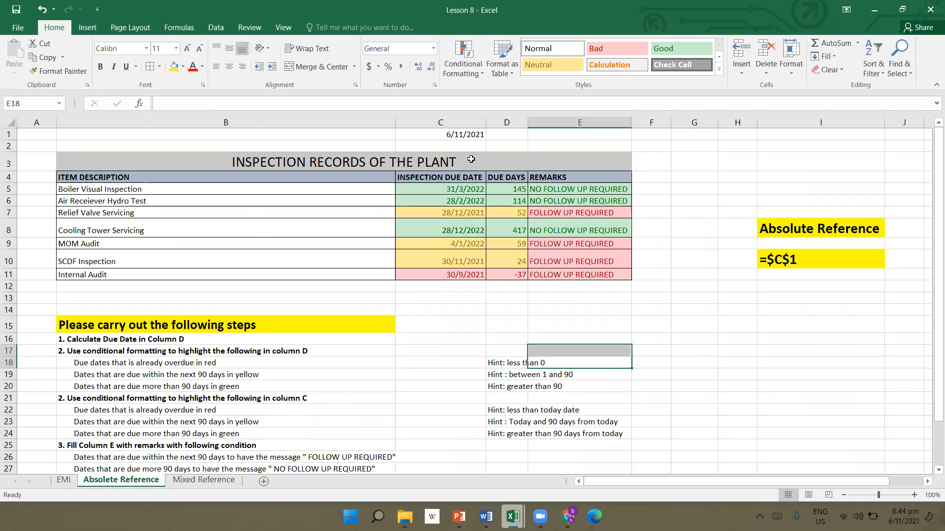
- Examine today's date in C1, the inspection due dates in column C and the exercise steps below the inspection records table
left_click(469, 137)
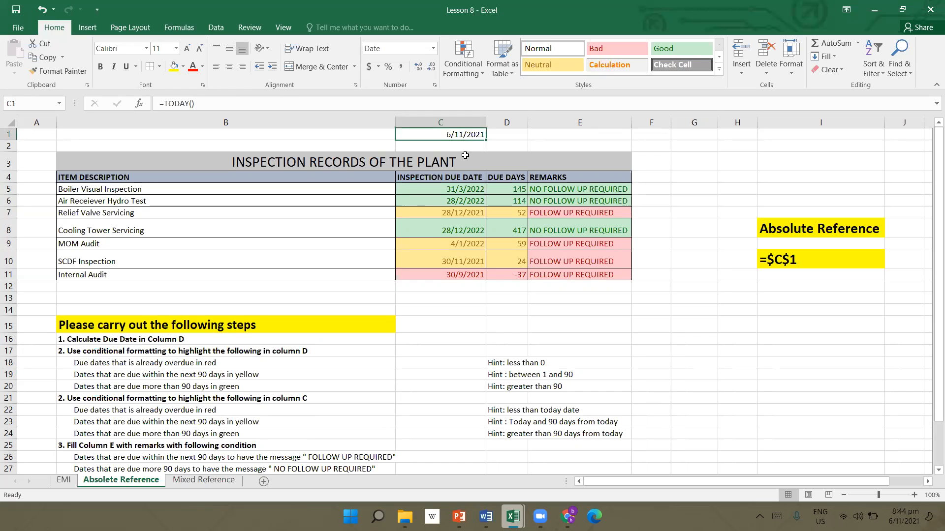
left_click(462, 189)
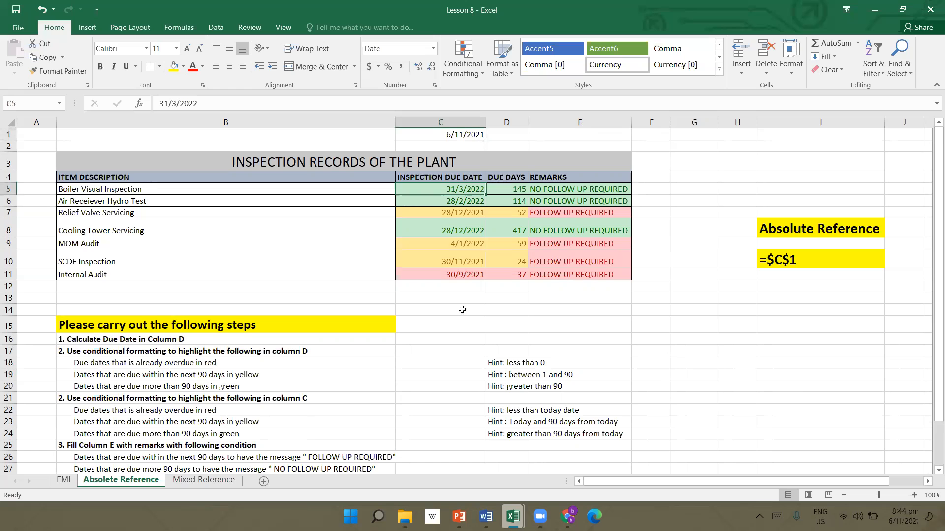
left_click(462, 325)
left_click_drag(474, 189, 480, 262)
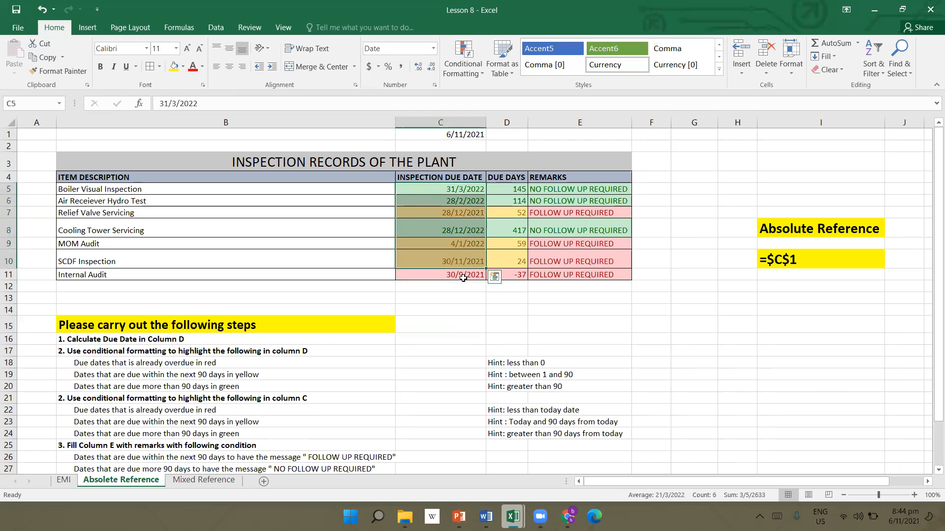
scroll(464, 266, "down", 3)
scroll(466, 223, "up", 3)
left_click(469, 190)
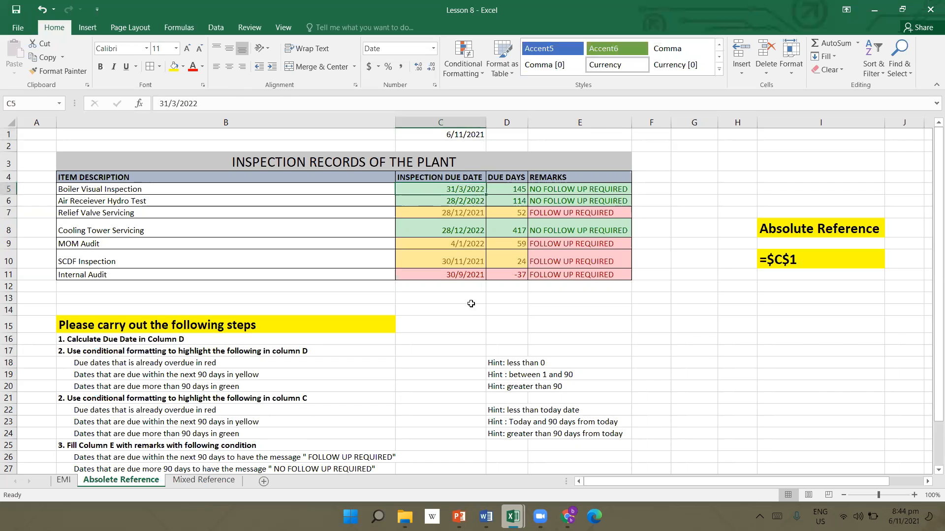
scroll(472, 315, "down", 2)
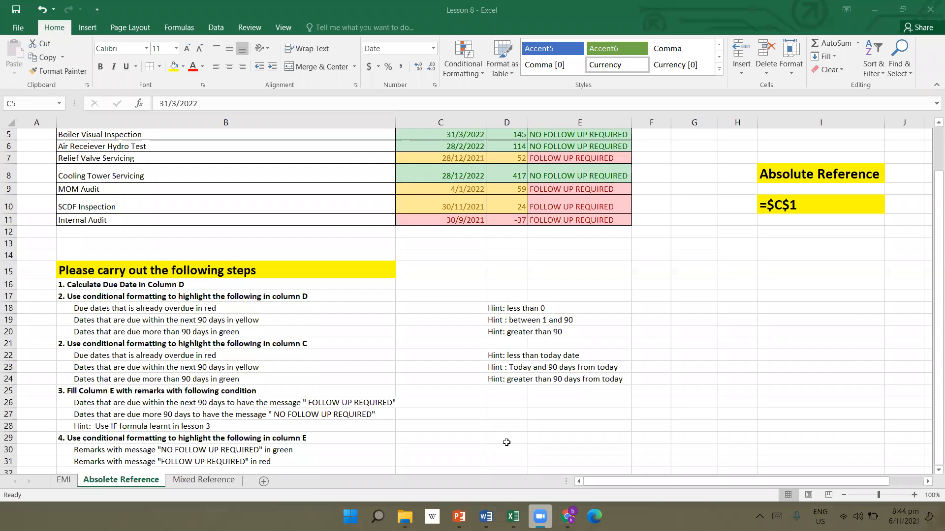
left_click(577, 426)
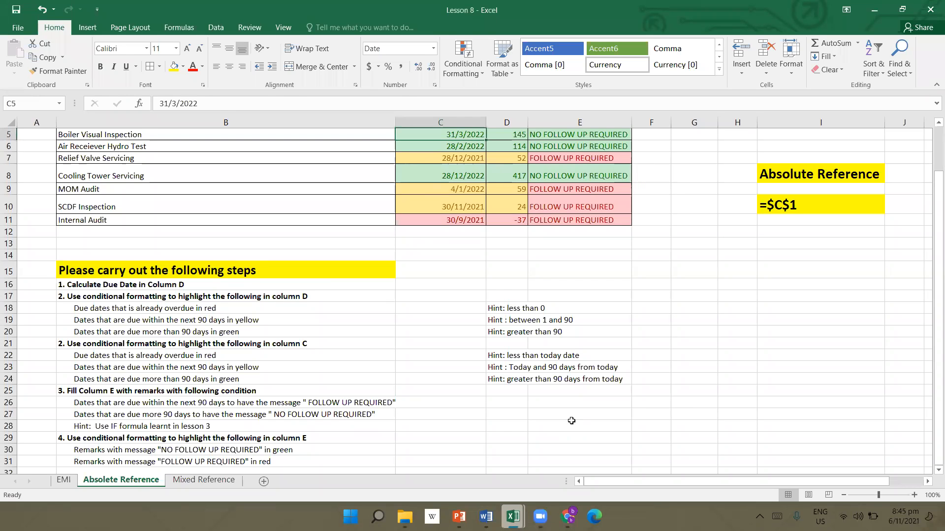
- Clear the conditional formatting rules from the due date, due days and remarks cells C5:E11
scroll(566, 364, "up", 1)
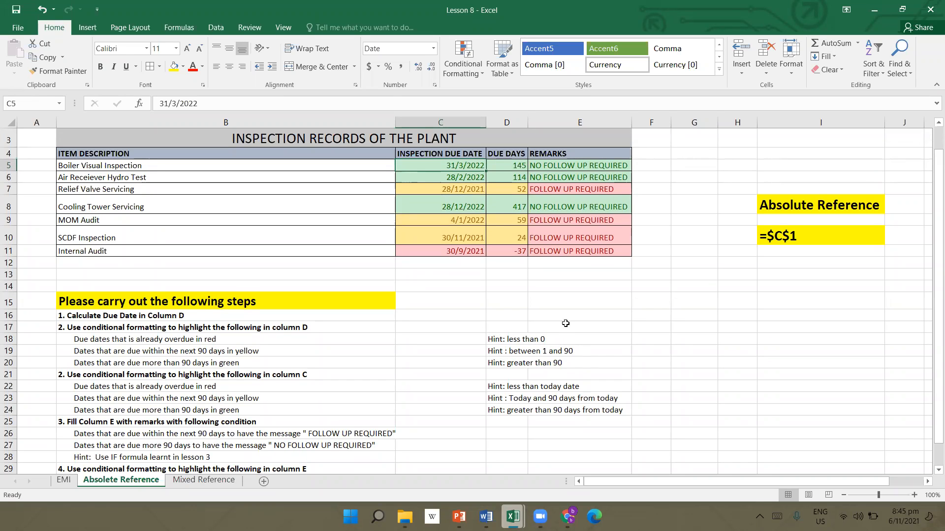
left_click_drag(459, 169, 590, 251)
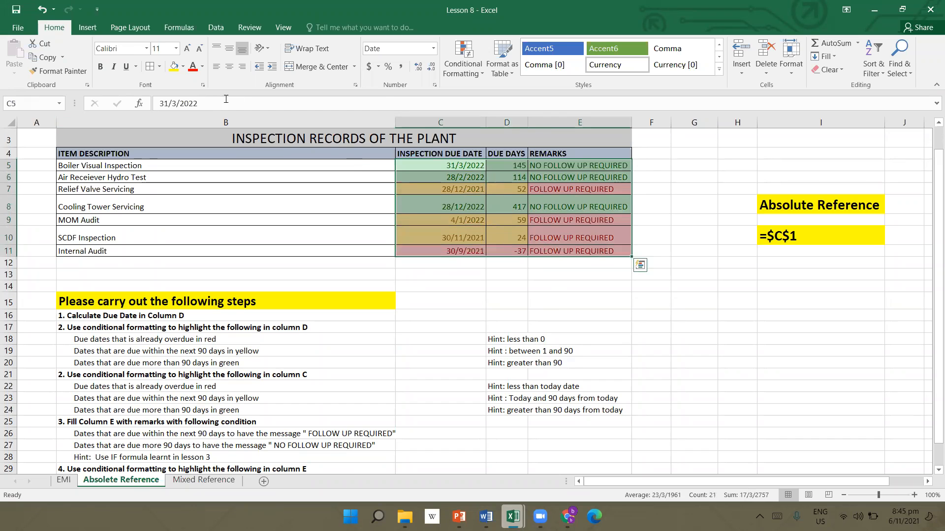
left_click(461, 73)
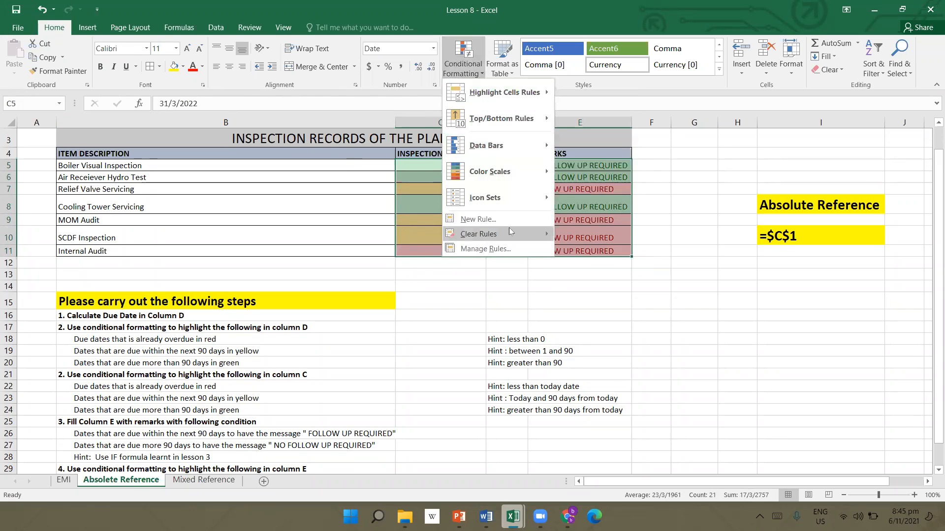
mouse_move(511, 233)
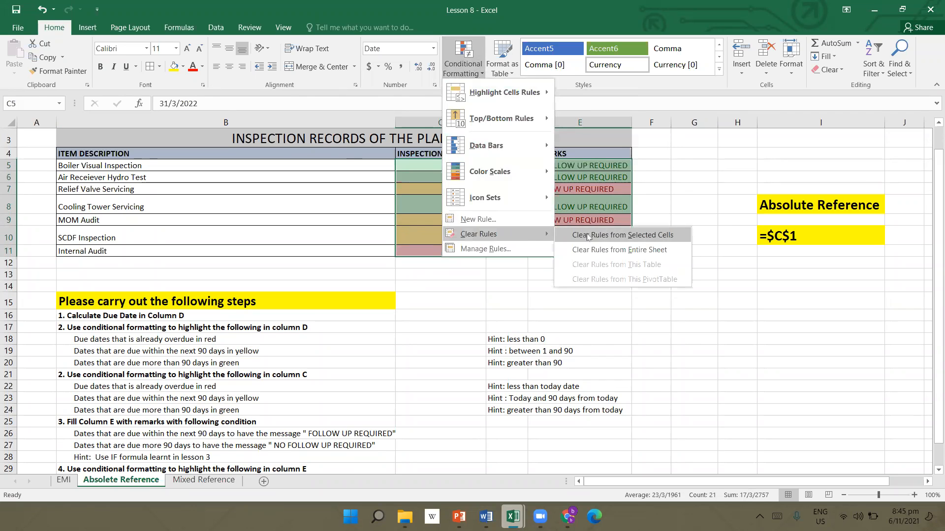
left_click(588, 236)
left_click(534, 285)
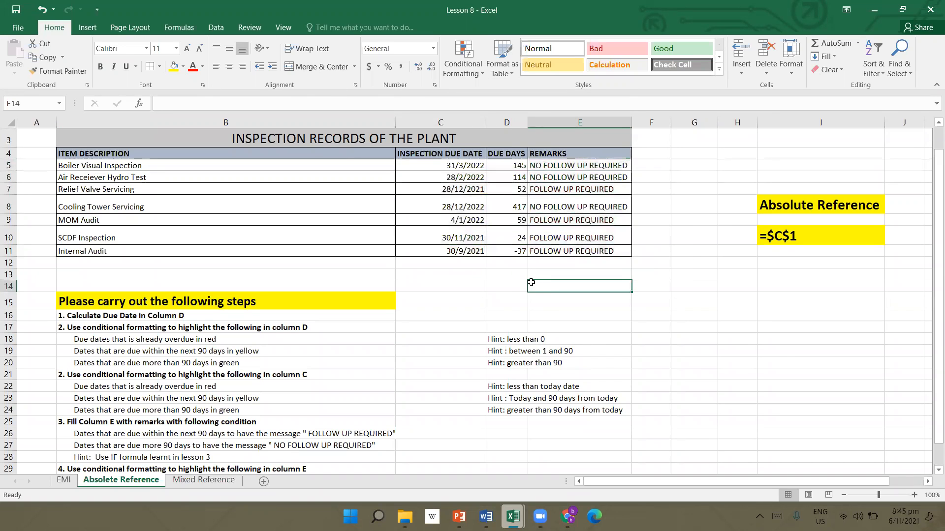
- Examine the inspection due dates in C5:C11, the TODAY formula in C1 and the due days formula in D5
scroll(494, 305, "up", 1)
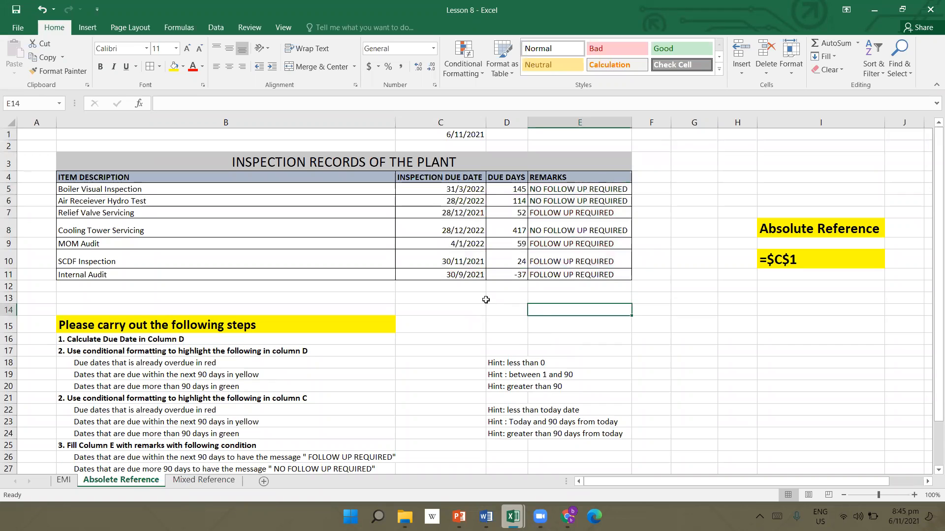
left_click_drag(470, 193, 477, 276)
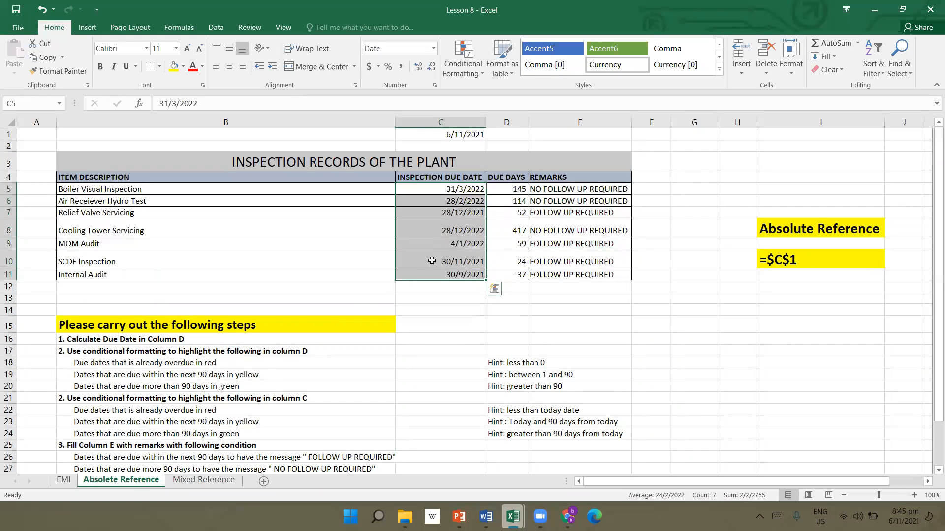
left_click(503, 192)
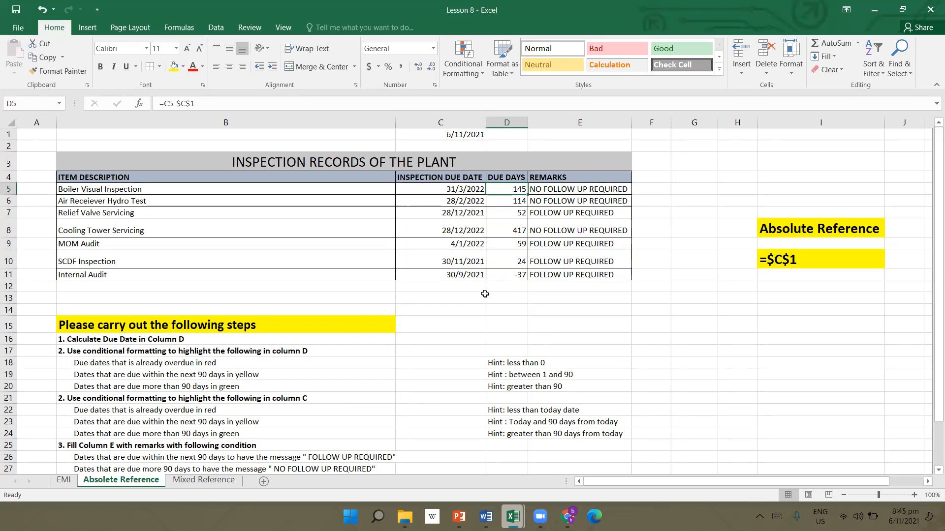
left_click(462, 138)
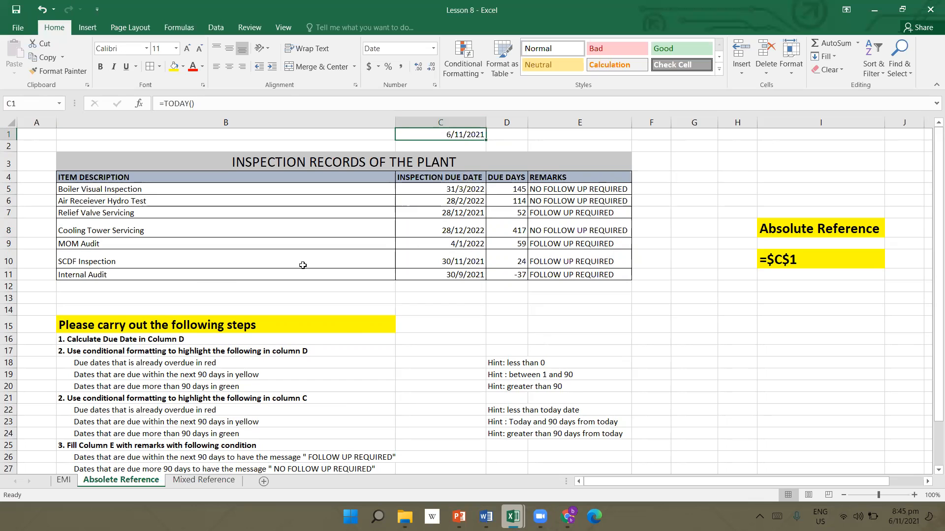
left_click(515, 190)
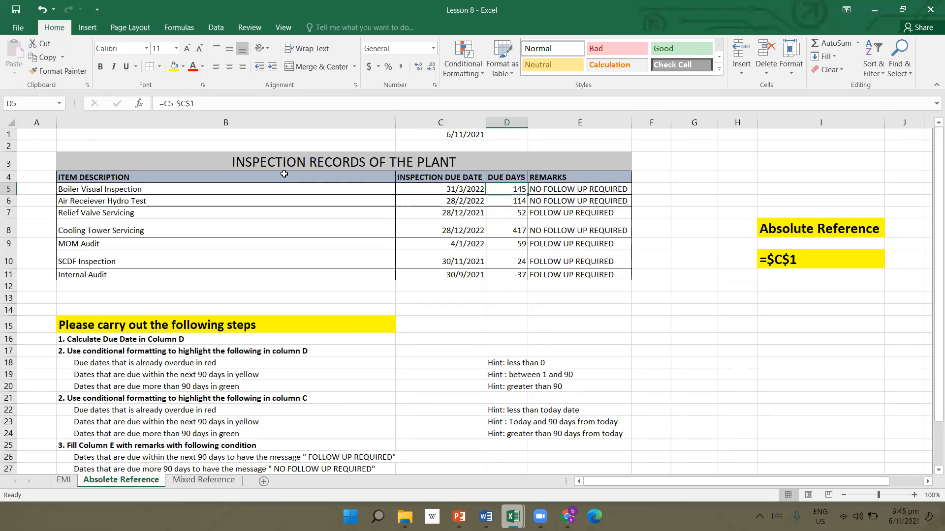
left_click(466, 199)
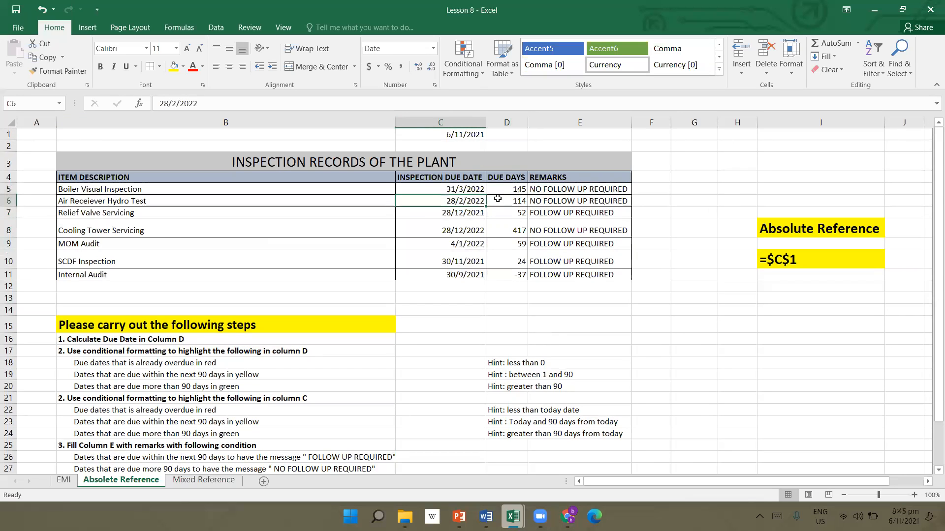
left_click(476, 189)
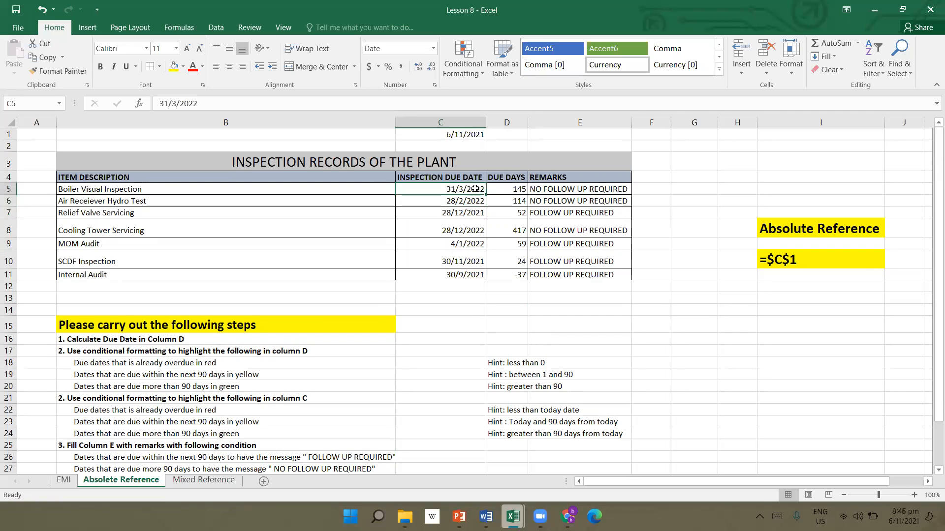
left_click(513, 189)
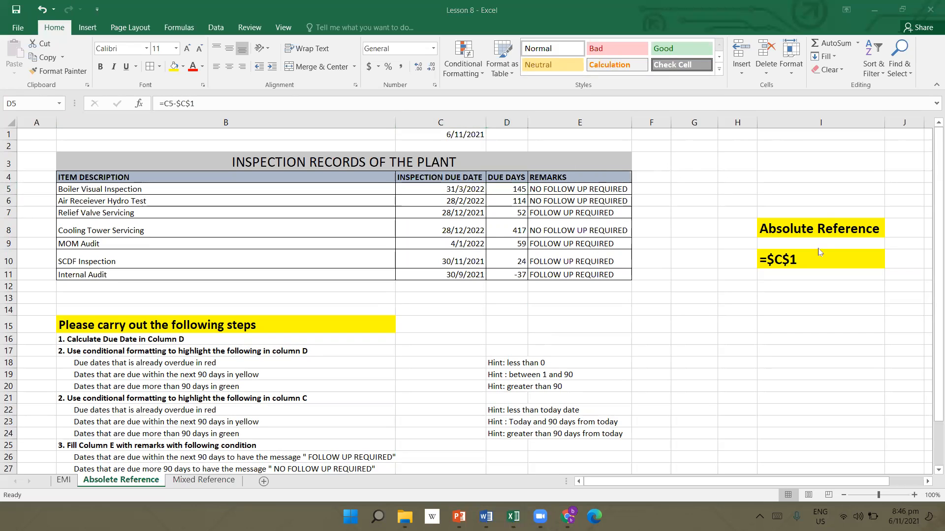
left_click(506, 187)
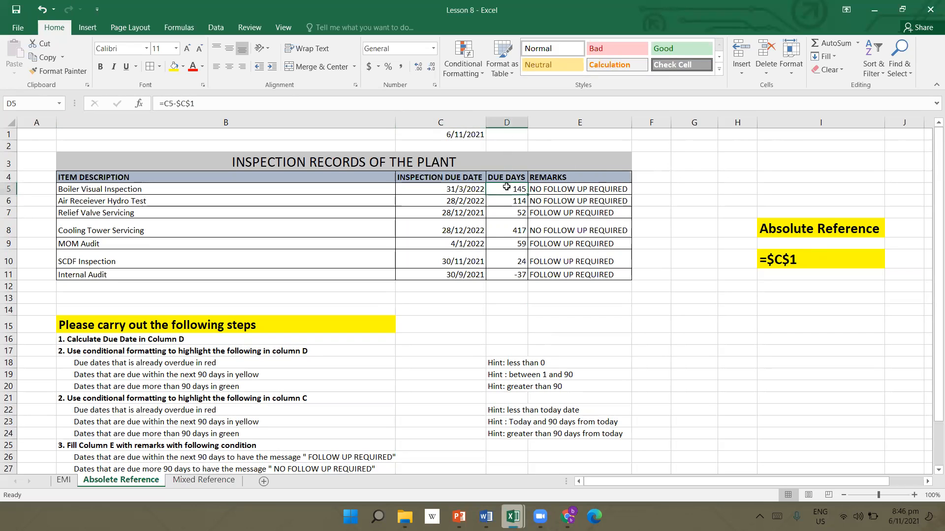
left_click(465, 136)
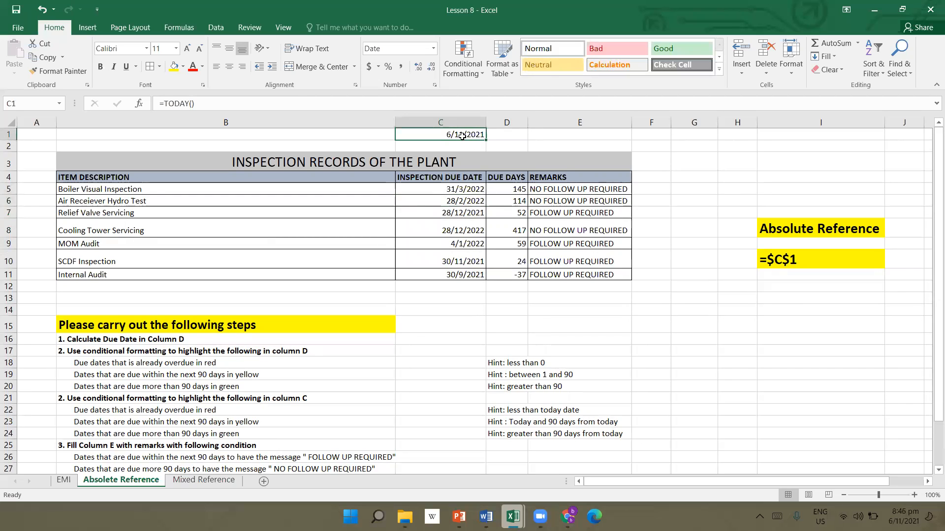
left_click(506, 191)
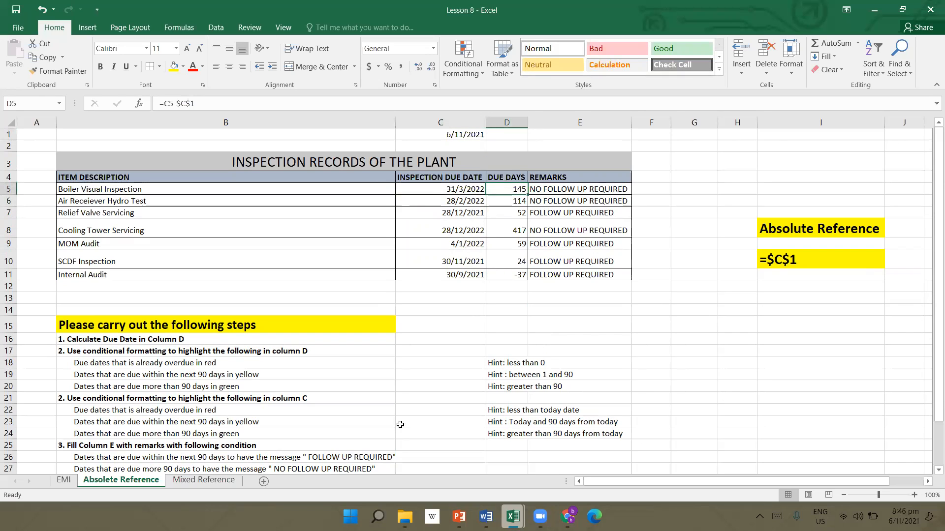
- View the EMI sheet and trace the Total Amount Paid formula in F4 to its inputs in E4 and C4
left_click(63, 480)
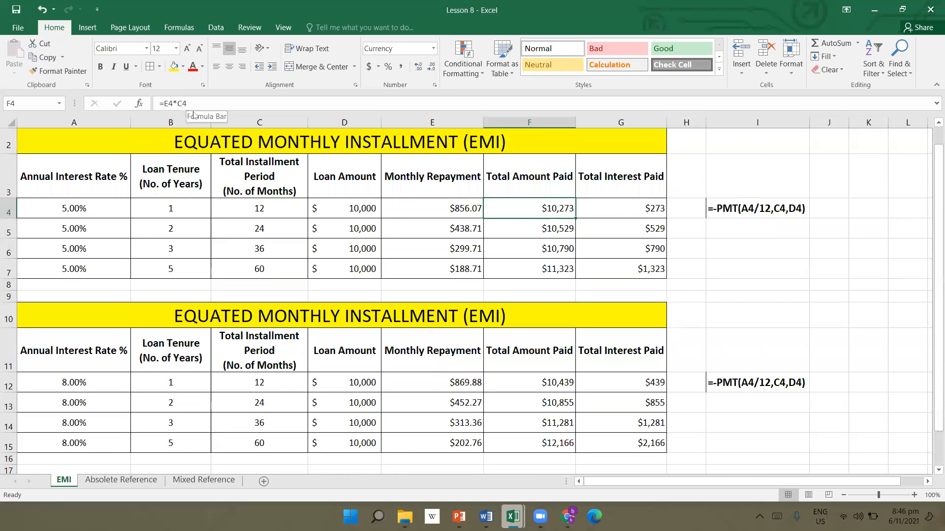
left_click(453, 207)
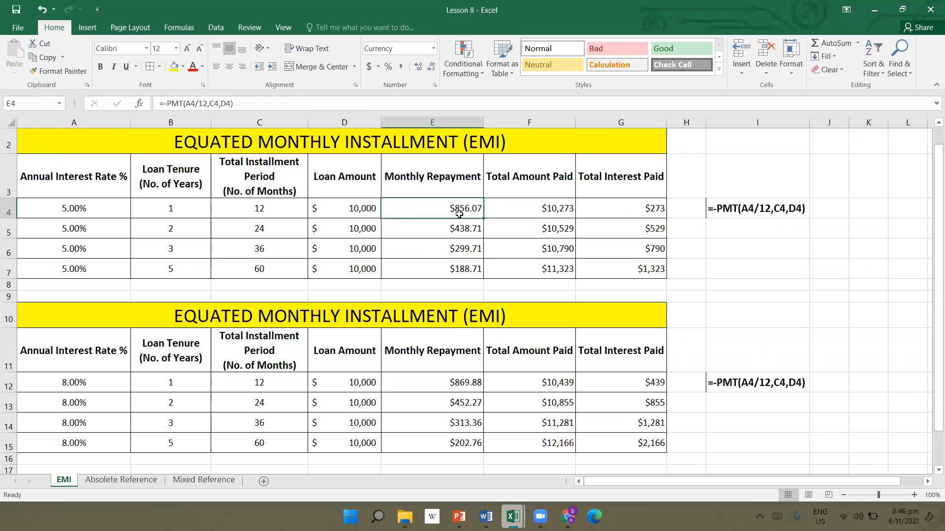
left_click(521, 216)
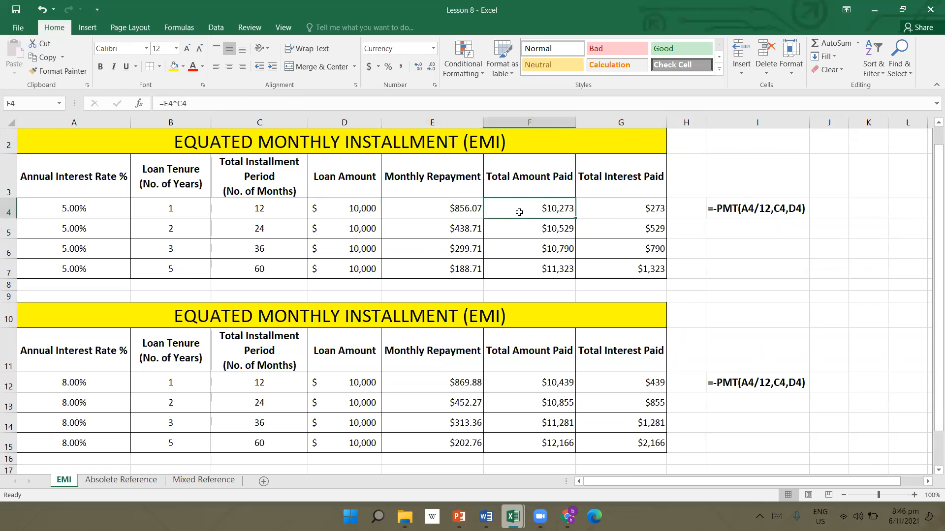
left_click(465, 210)
left_click(288, 208)
left_click(538, 210)
- Clear the Total Amount Paid cells F5:F7 in the 5% table and refill them with the formula from F4
left_click_drag(544, 228, 544, 263)
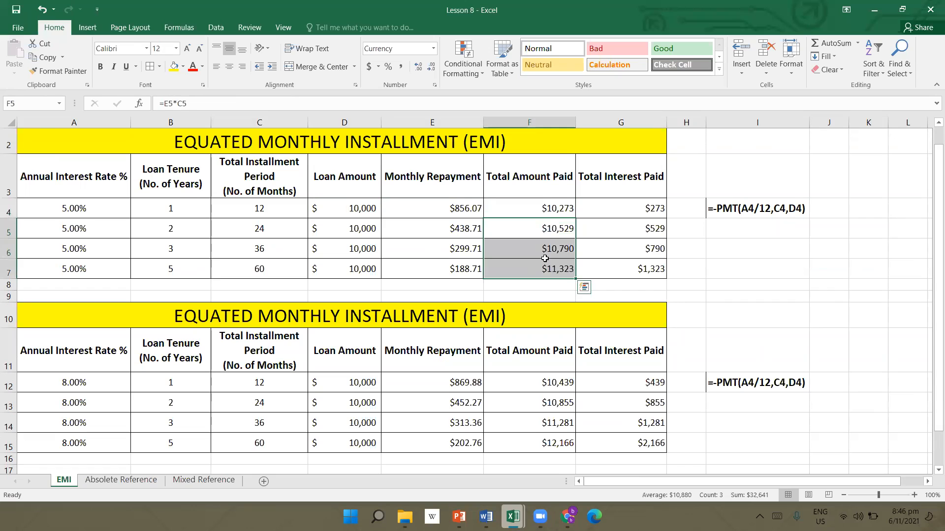
key("Delete")
left_click(547, 210)
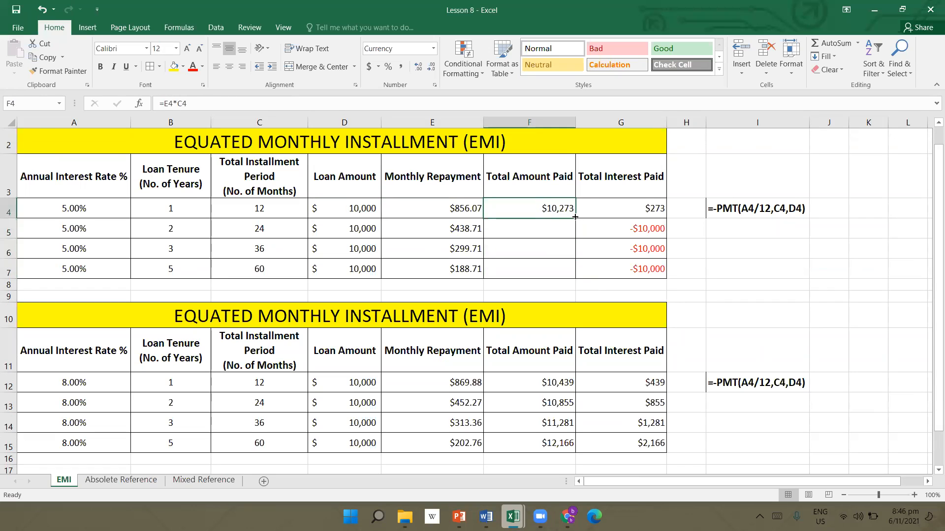
left_click_drag(574, 217, 570, 266)
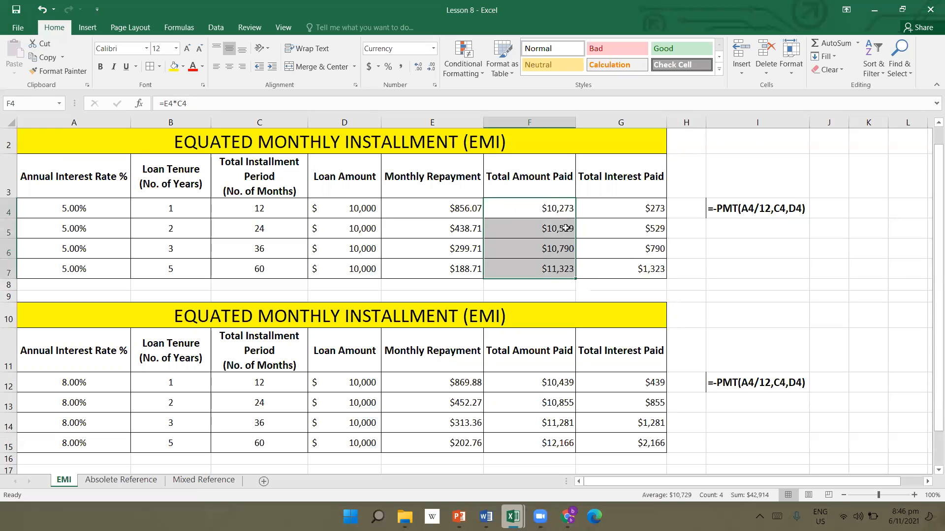
- Inspect the relative references in the F5 formula and trace them to cells E5 and C5
left_click(565, 230)
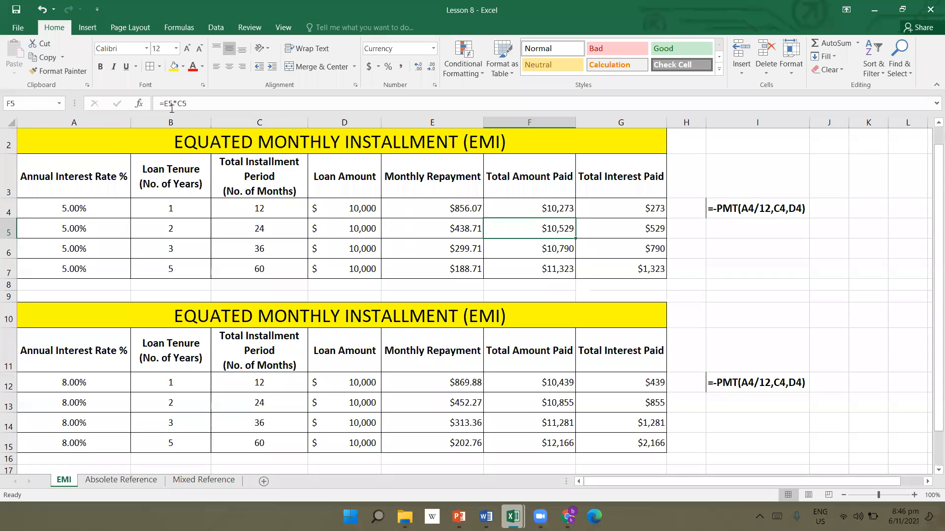
left_click(447, 229)
left_click(259, 229)
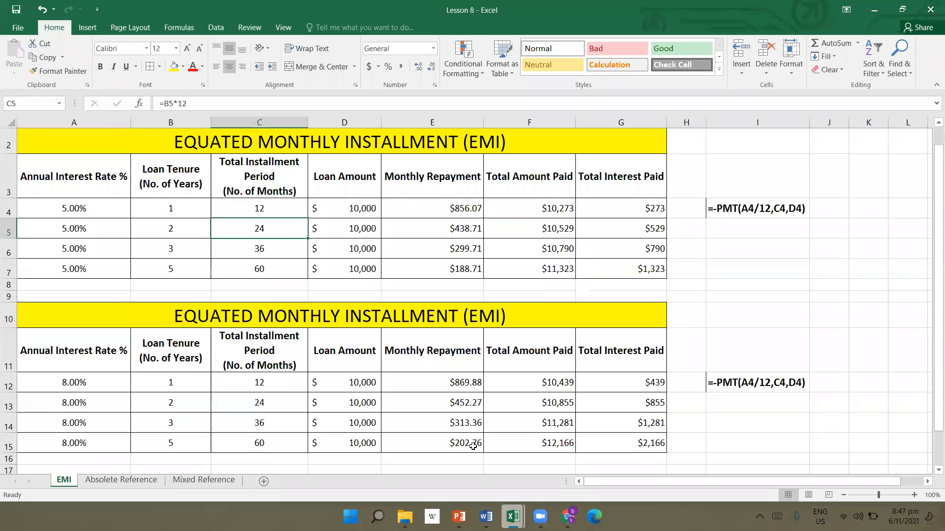
- On the Absolete Reference sheet, compare the due days formulas in D5, D6 and D11 with the date cell C1 they reference
left_click(140, 480)
left_click(457, 135)
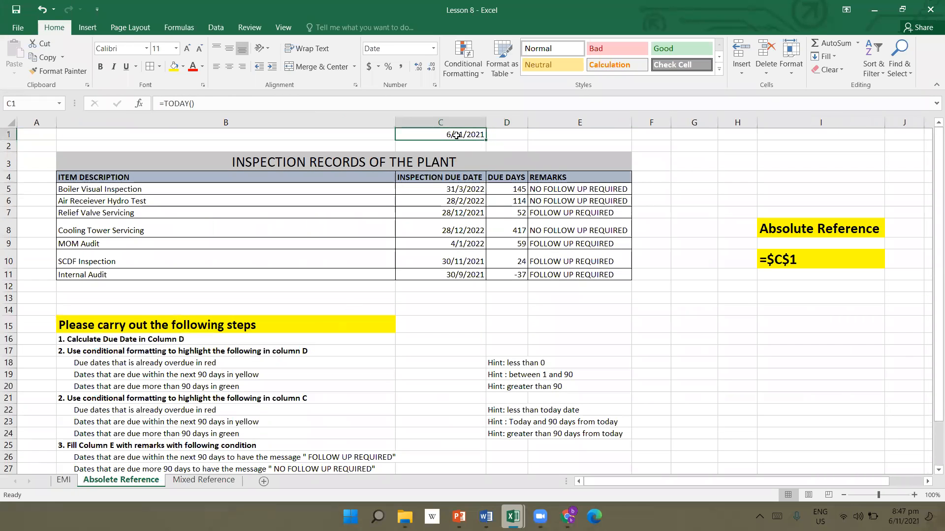
left_click(502, 189)
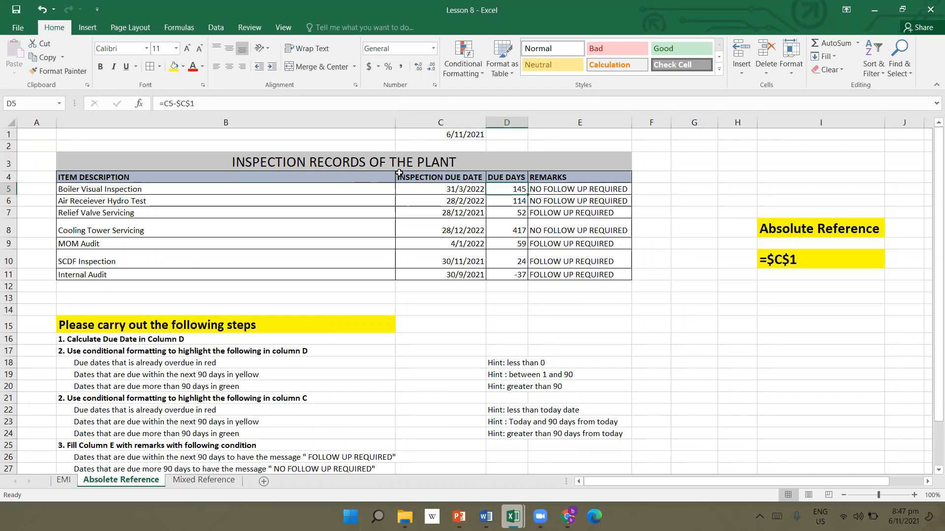
left_click(445, 136)
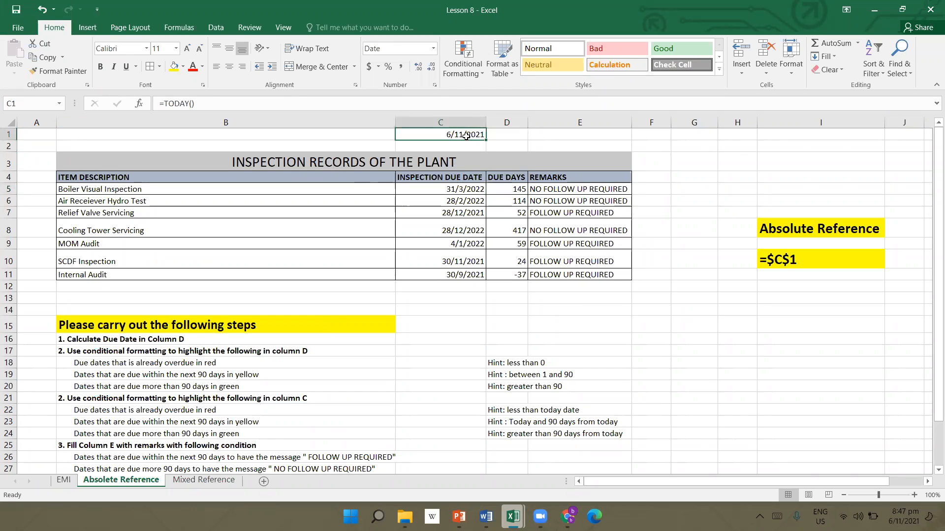
left_click(515, 201)
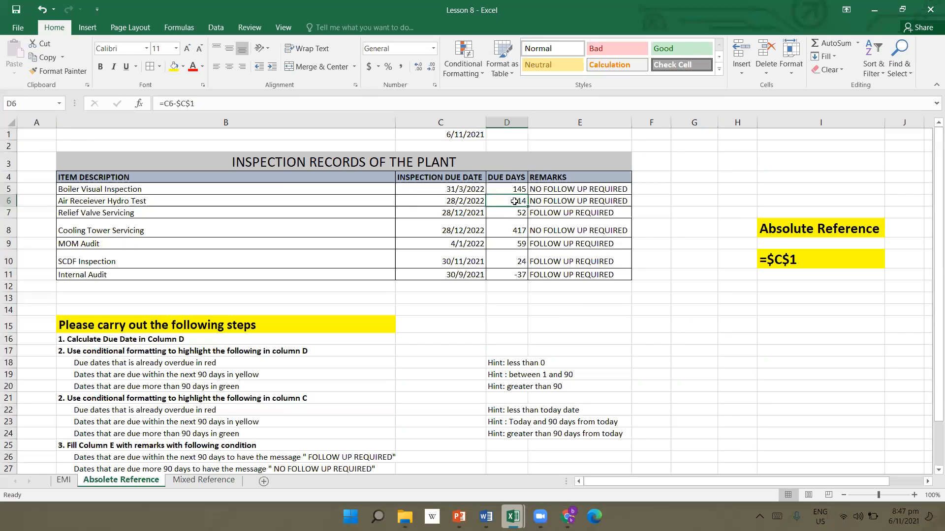
left_click(465, 202)
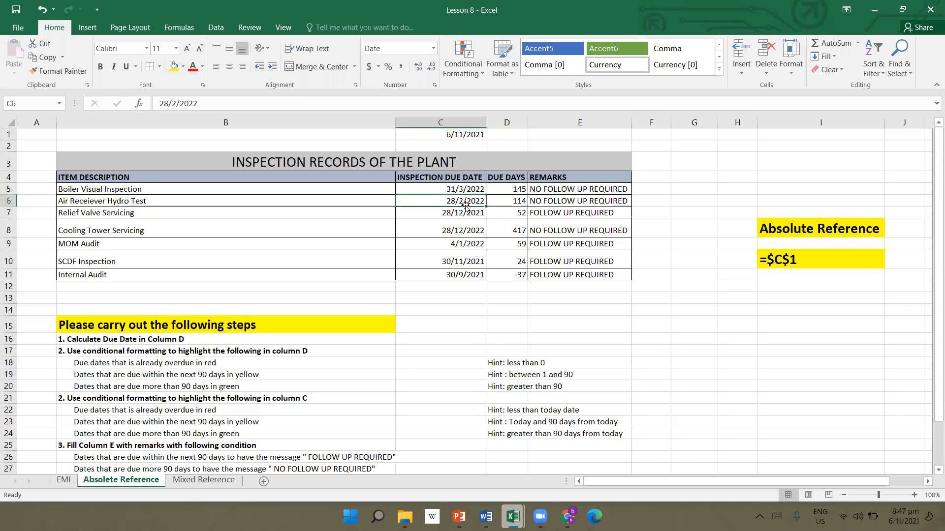
left_click(498, 205)
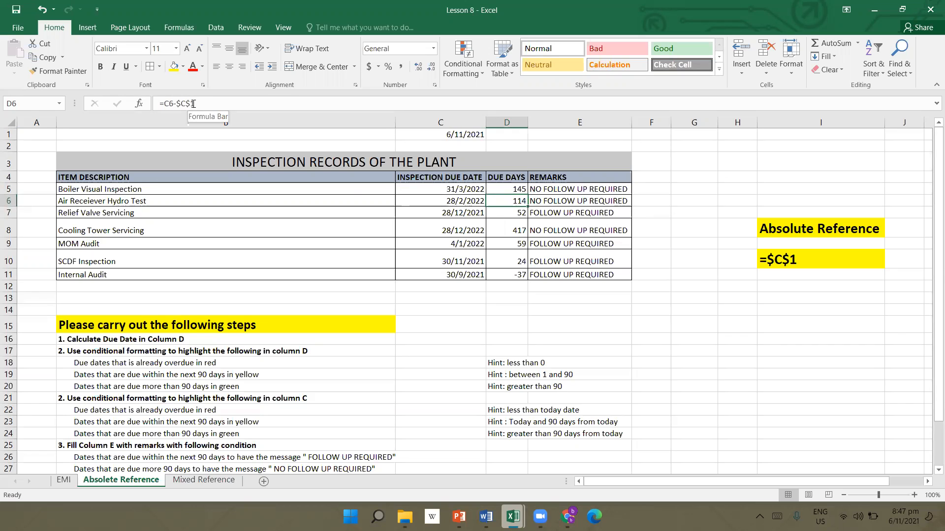
left_click(458, 141)
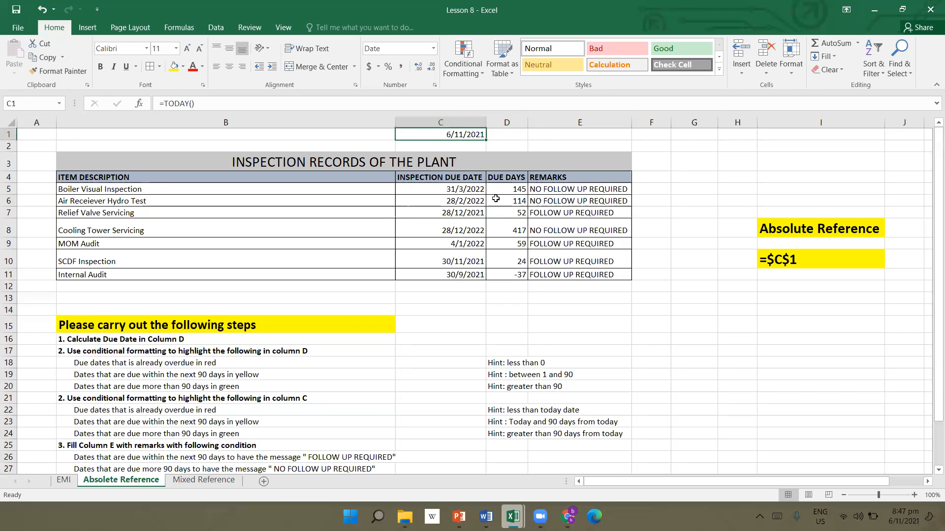
left_click(511, 190)
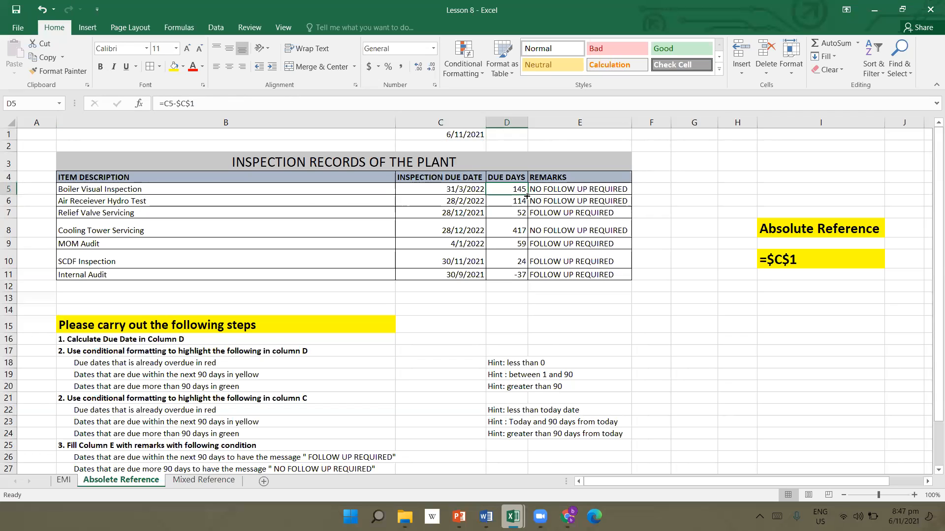
left_click(521, 277)
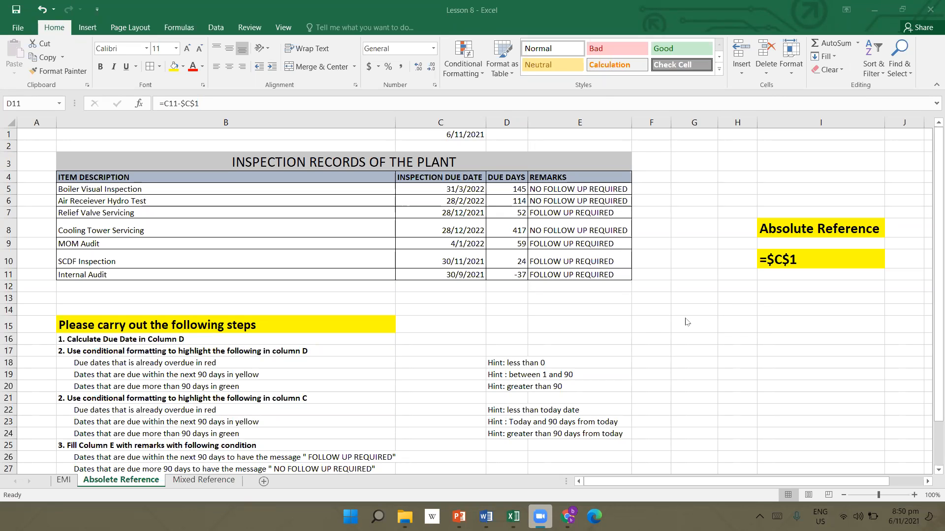
- Review the date formula in C1 alongside the =$C$1 absolute reference example
left_click(620, 316)
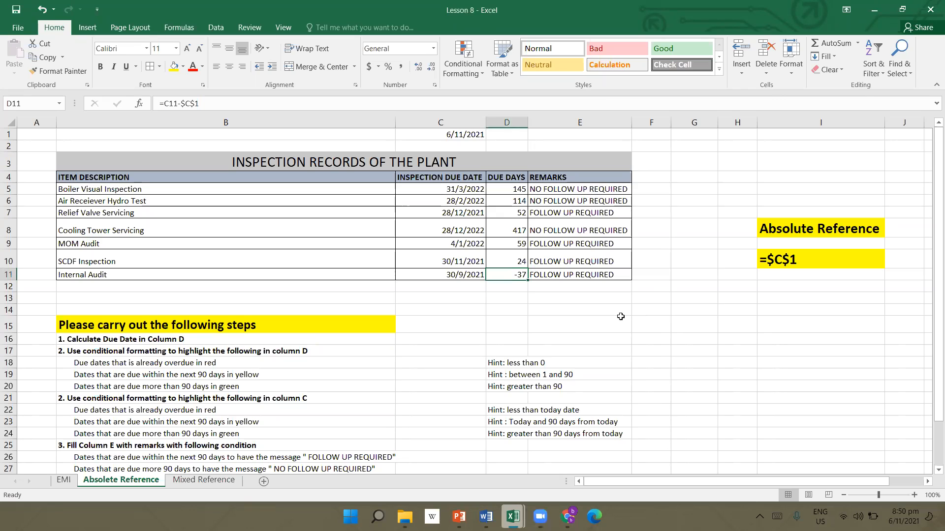
left_click(686, 276)
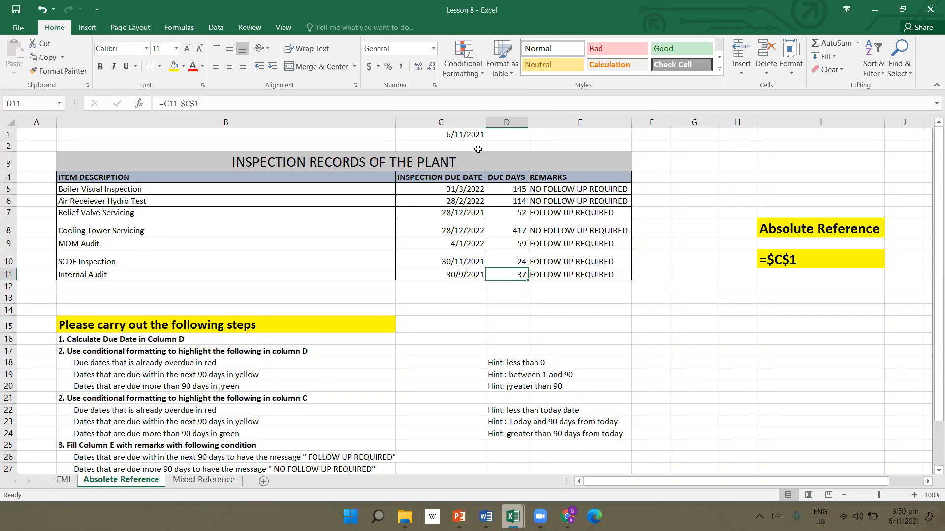
left_click(467, 134)
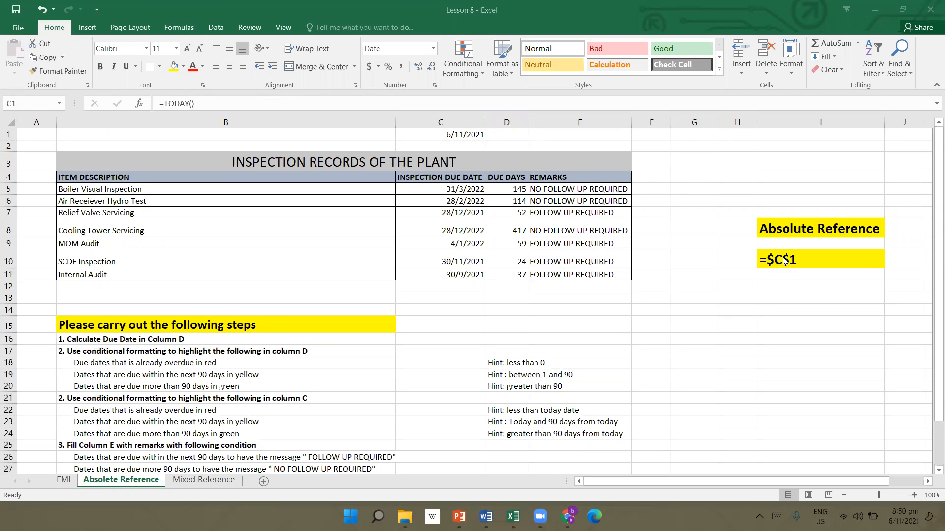
left_click(459, 321)
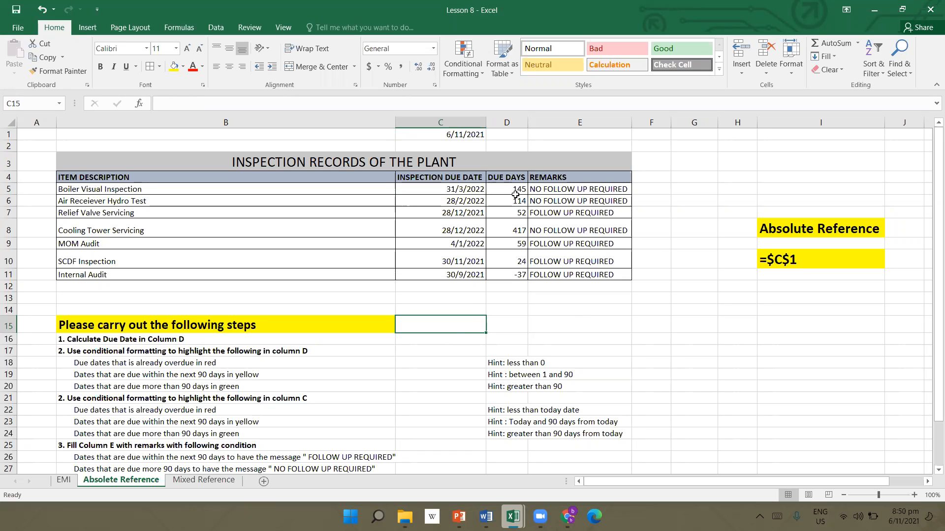
- Copy the due days in D5:D11 and paste them as values into column F starting at F5
left_click_drag(515, 199, 515, 229)
left_click_drag(514, 189, 512, 268)
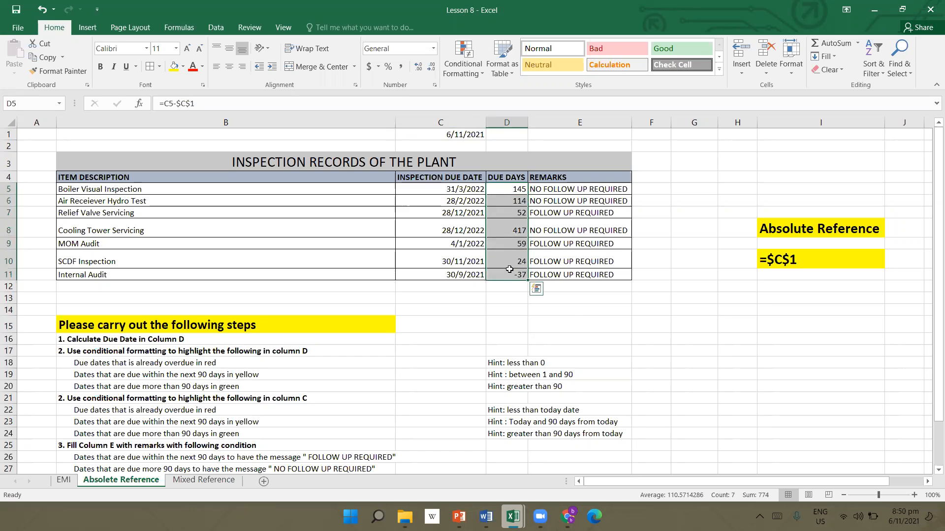
key("ctrl+c")
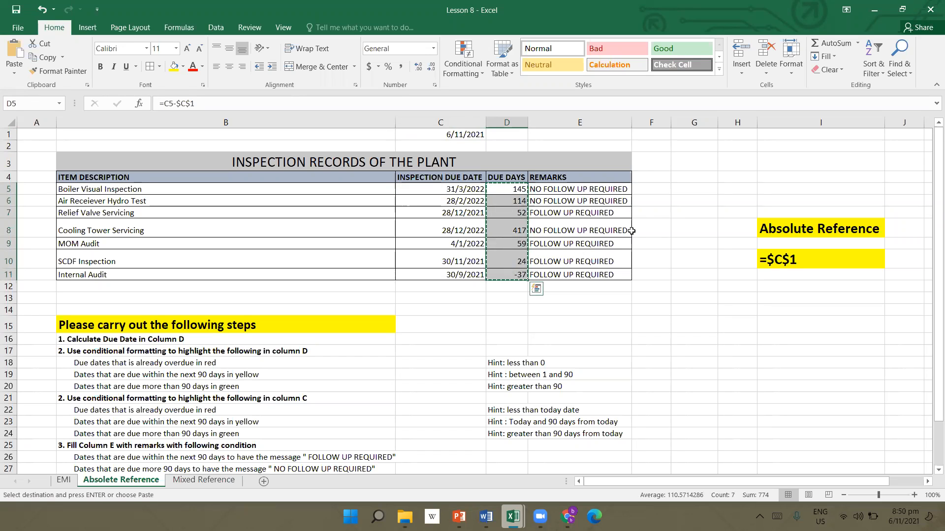
left_click(660, 188)
right_click(660, 188)
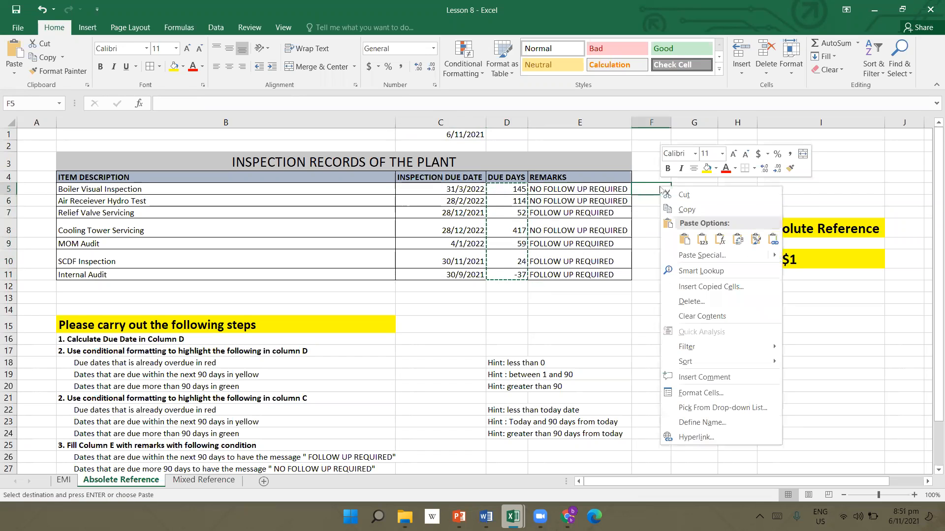
left_click(701, 240)
left_click(651, 310)
- Clear the due days formulas in D5:D11 and the date formula in C1
left_click_drag(519, 191, 519, 272)
key("Delete")
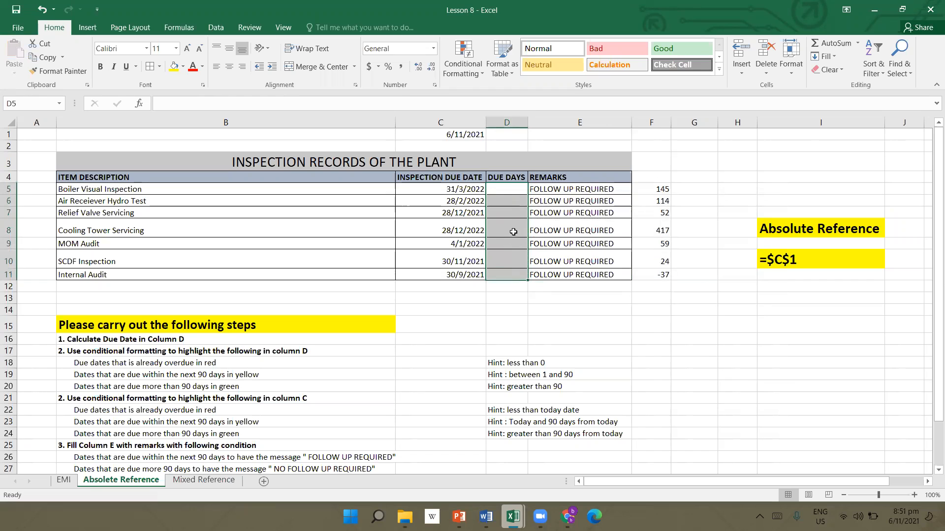
left_click(473, 135)
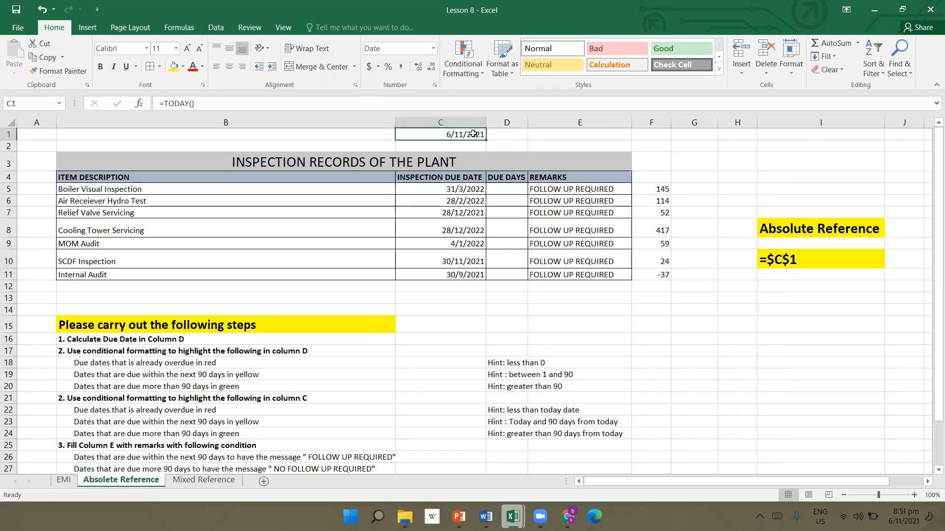
key("Delete")
left_click(534, 136)
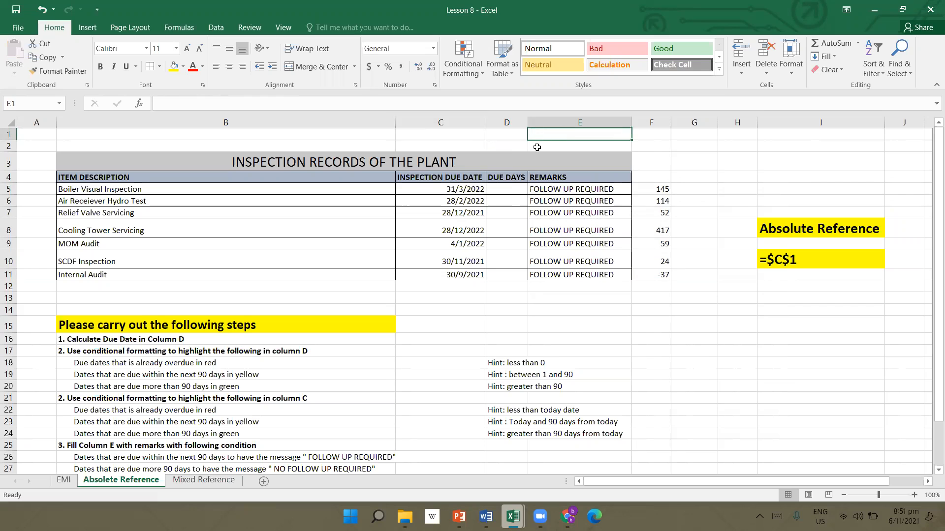
- Enter the current date in E1 with the formula =TODAY()
left_click(502, 190)
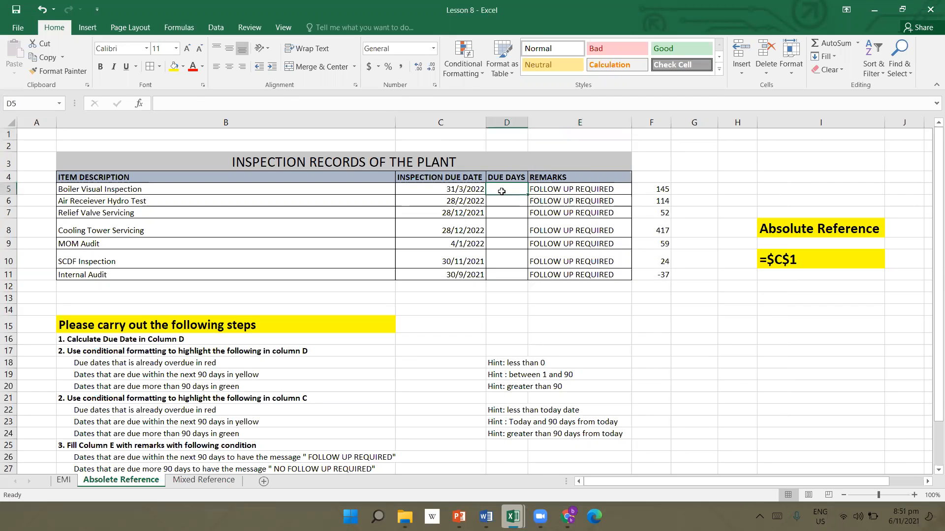
left_click(465, 189)
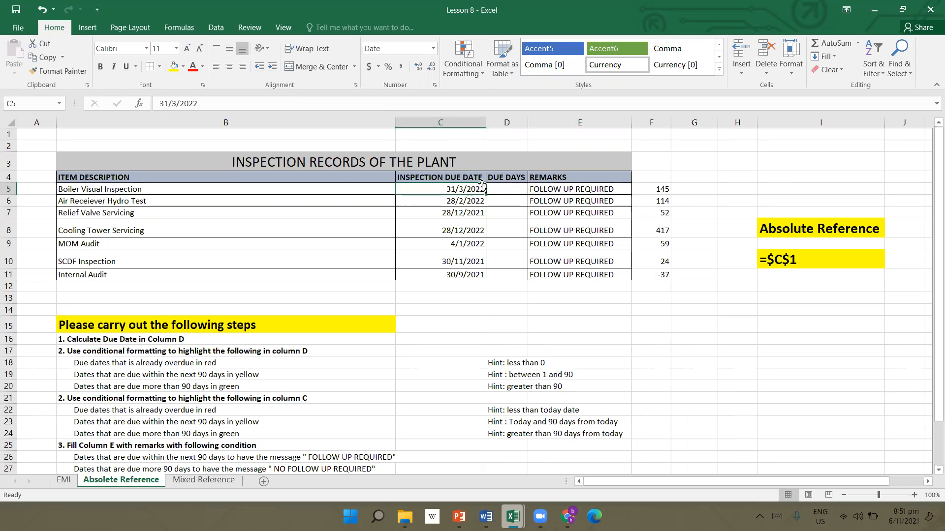
left_click(556, 133)
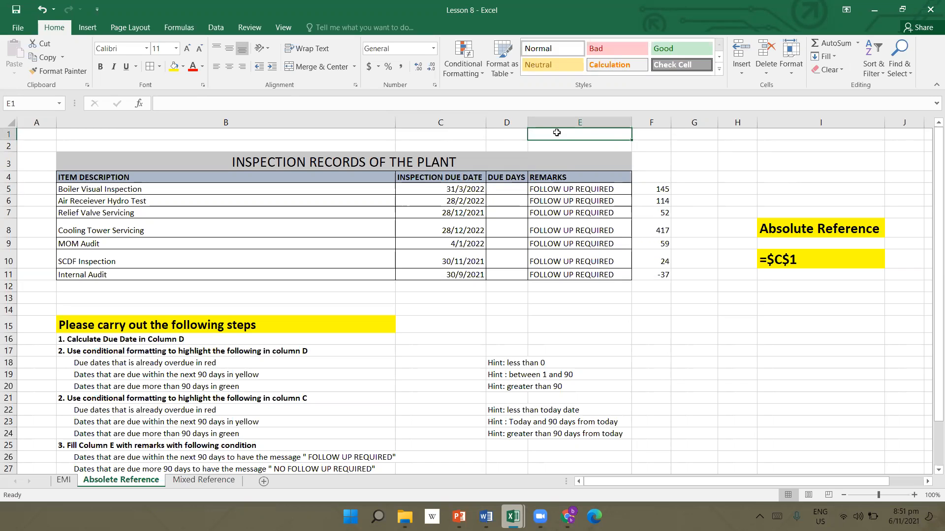
type("=today()")
key("Return")
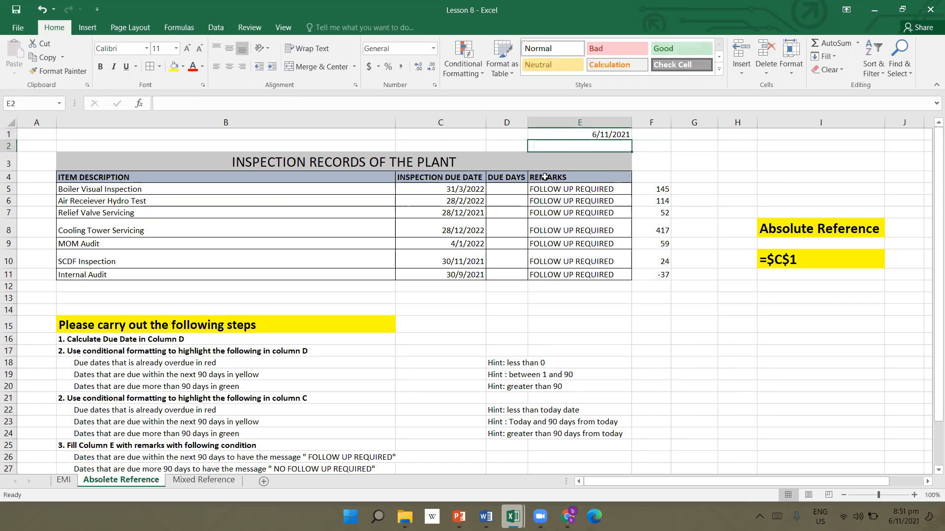
- Enter =C5-$E$1 in D5 and fill the formula down to D11
left_click(521, 190)
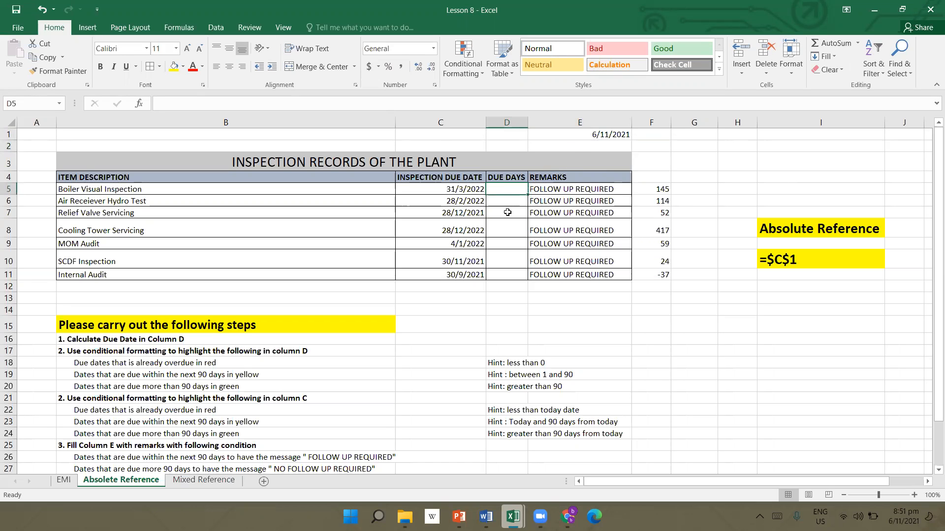
type("=")
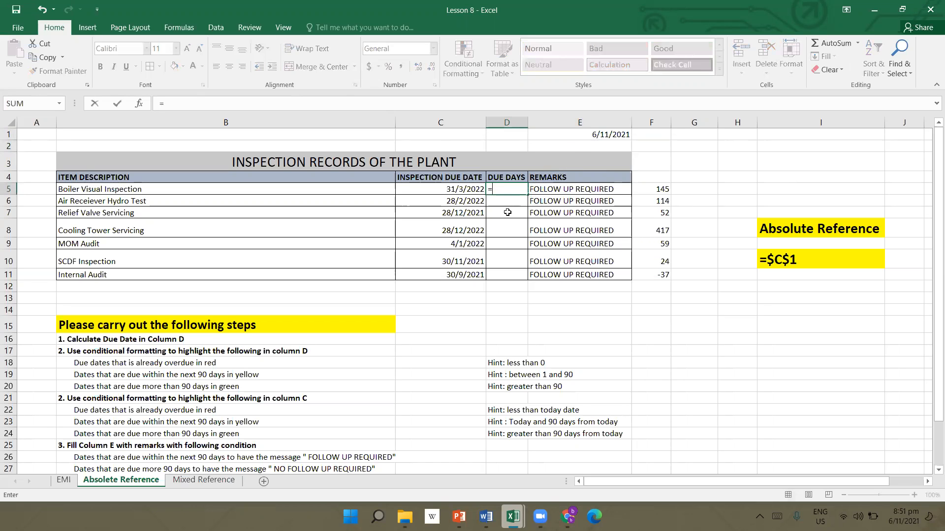
left_click(471, 191)
type("-")
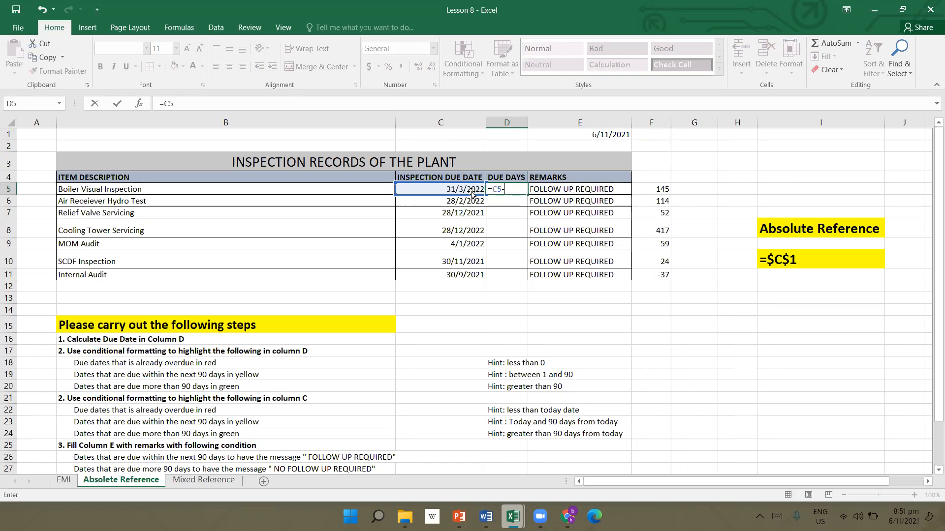
type("$")
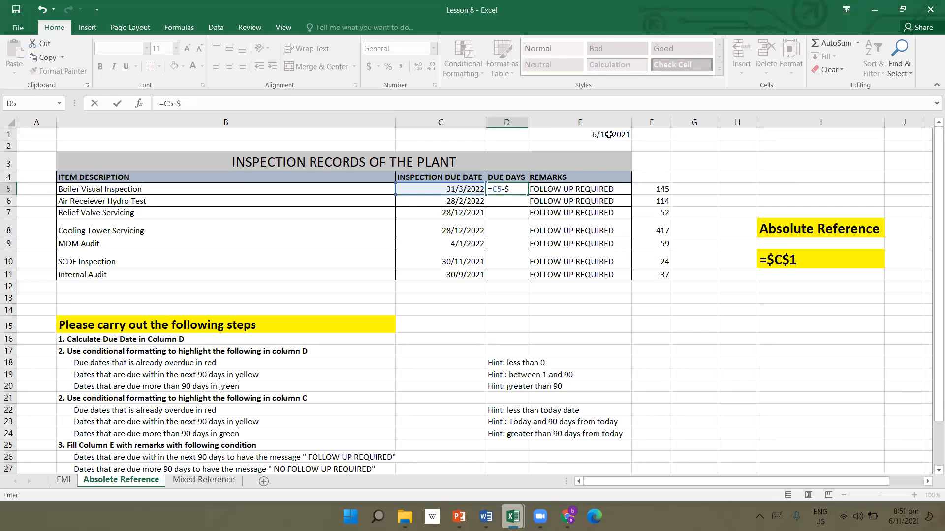
type("E$1")
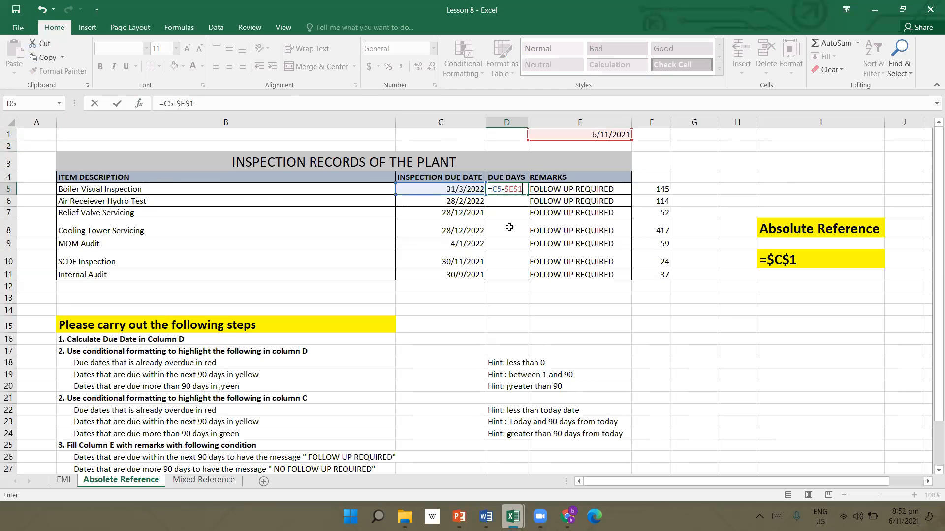
key("Return")
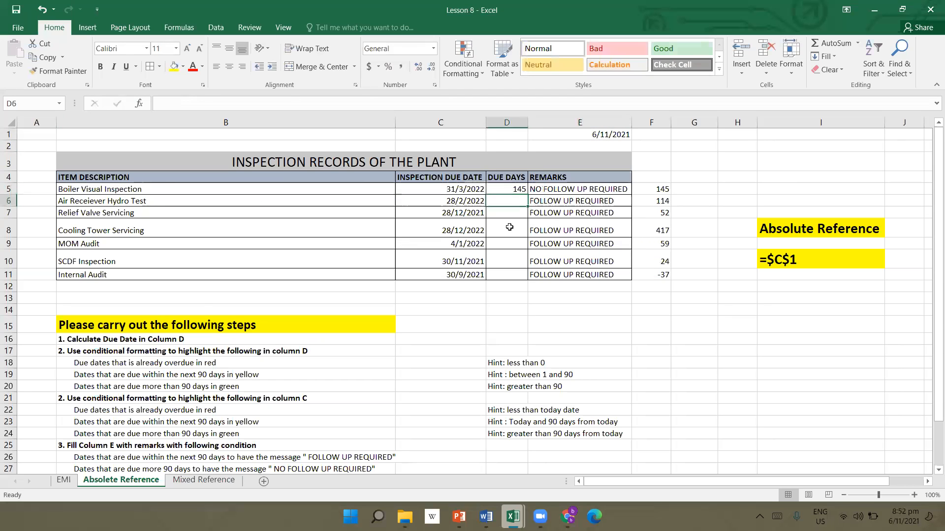
left_click(516, 189)
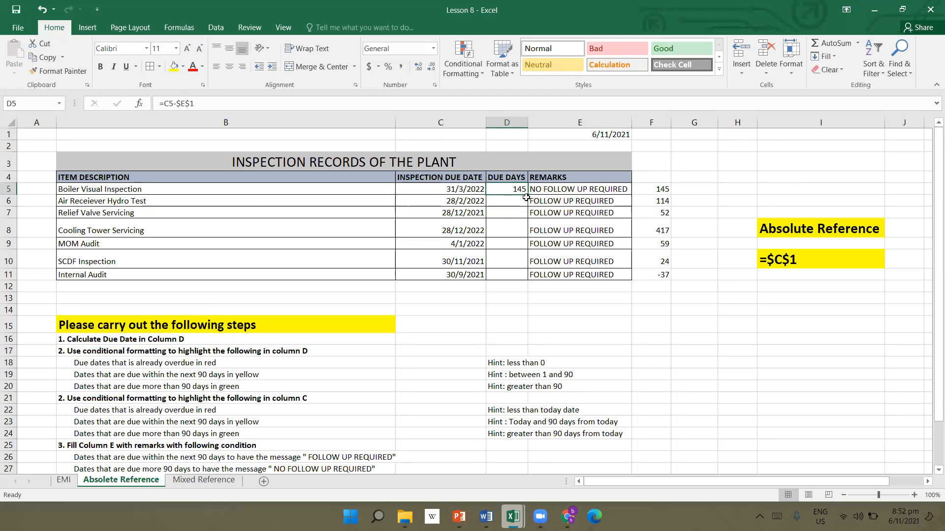
left_click_drag(526, 195, 526, 278)
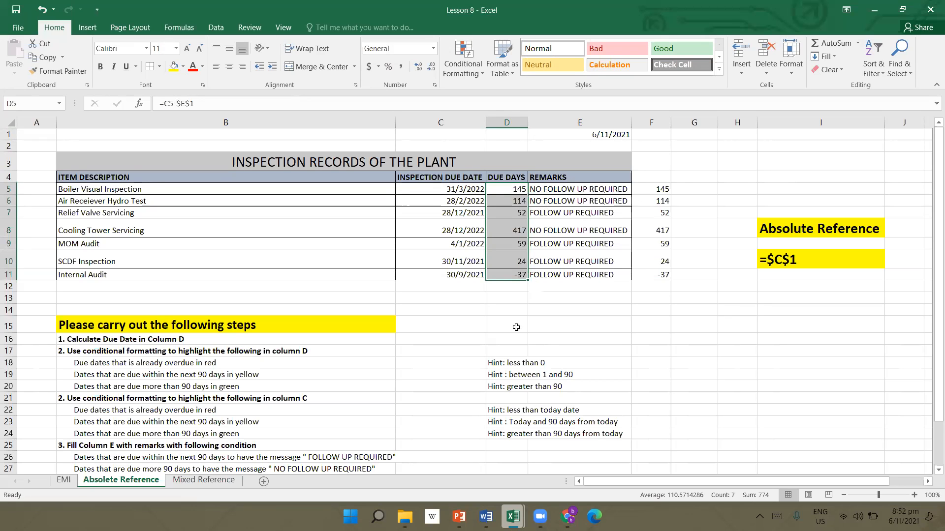
- Clear the filled absolute-reference formulas from D5:D11
left_click(513, 190)
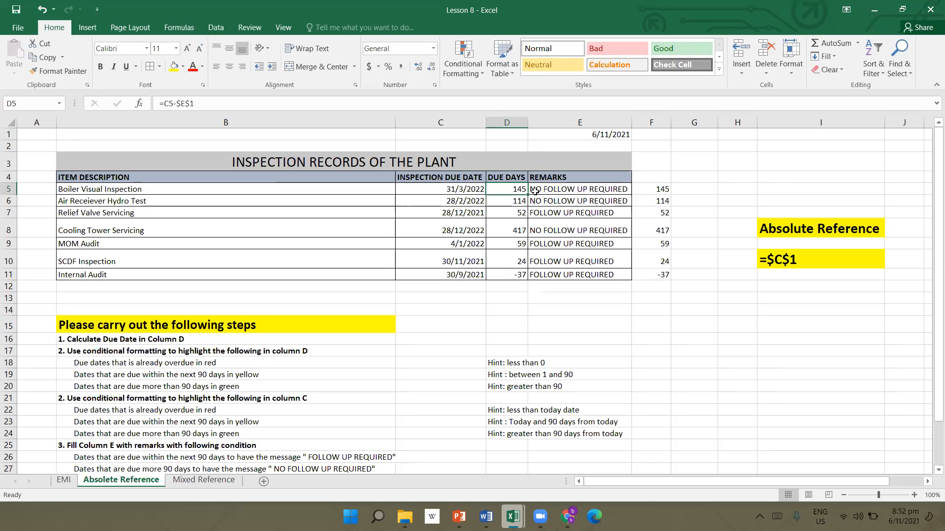
left_click_drag(515, 188, 515, 276)
key("Delete")
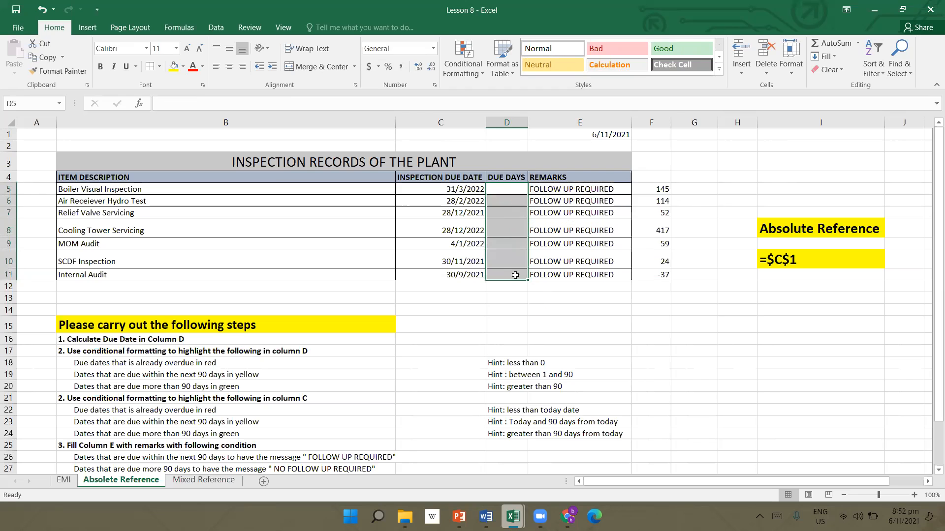
- Enter the relative formula =C5-E1 in D5 and fill it down to D11
left_click(496, 188)
type("=")
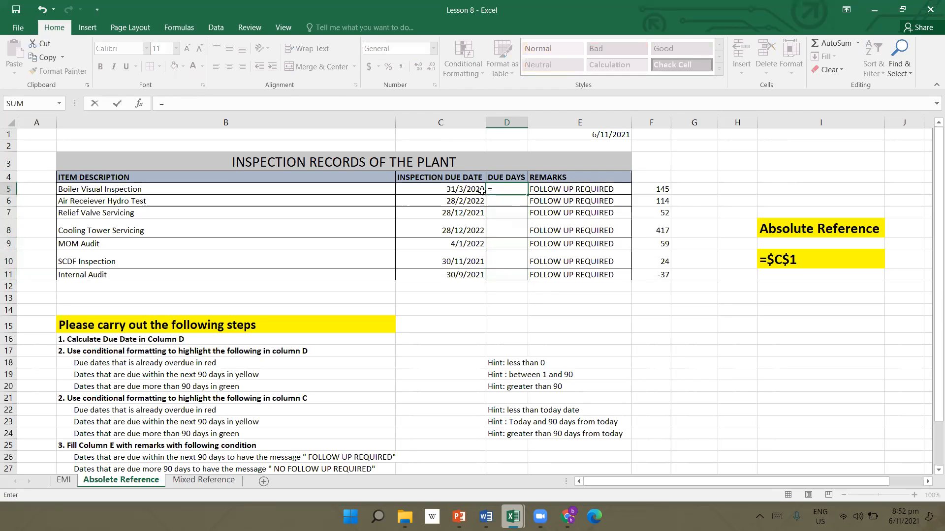
left_click(473, 188)
type("-")
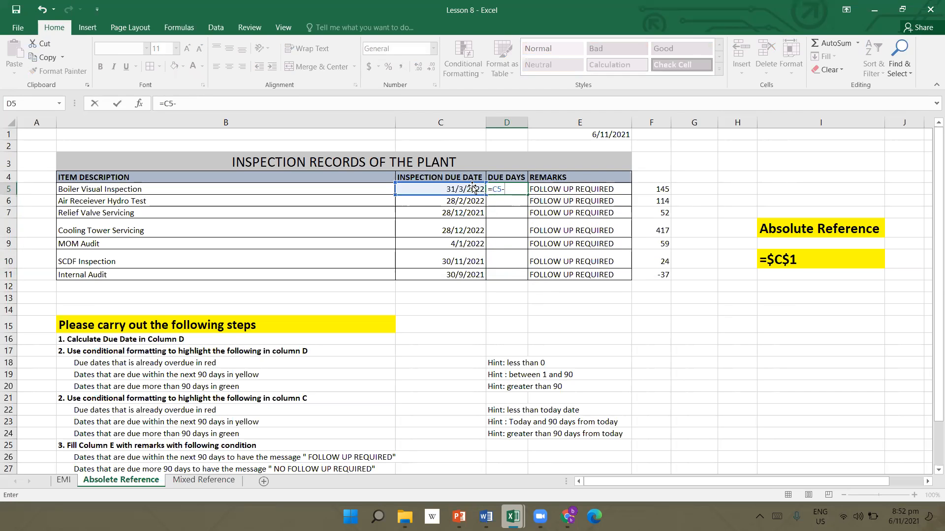
left_click(578, 137)
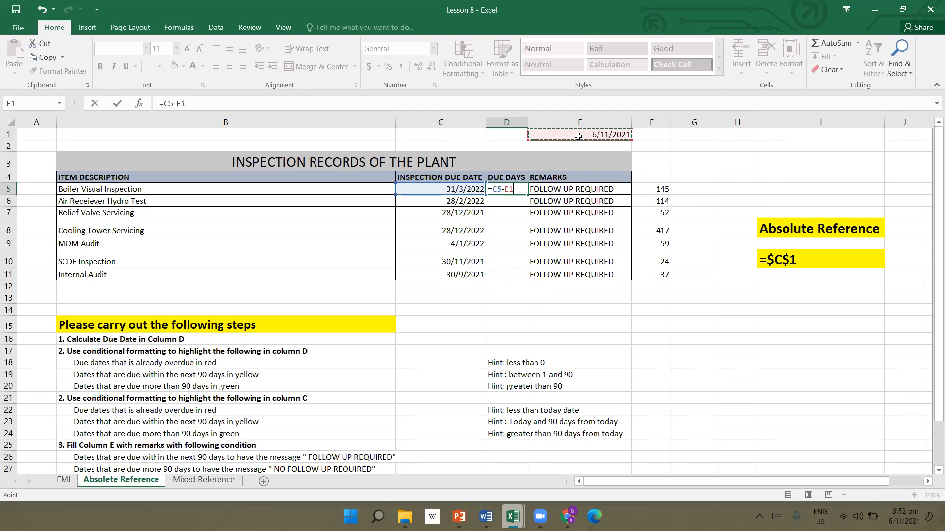
key("Return")
left_click(520, 189)
left_click_drag(527, 194, 525, 278)
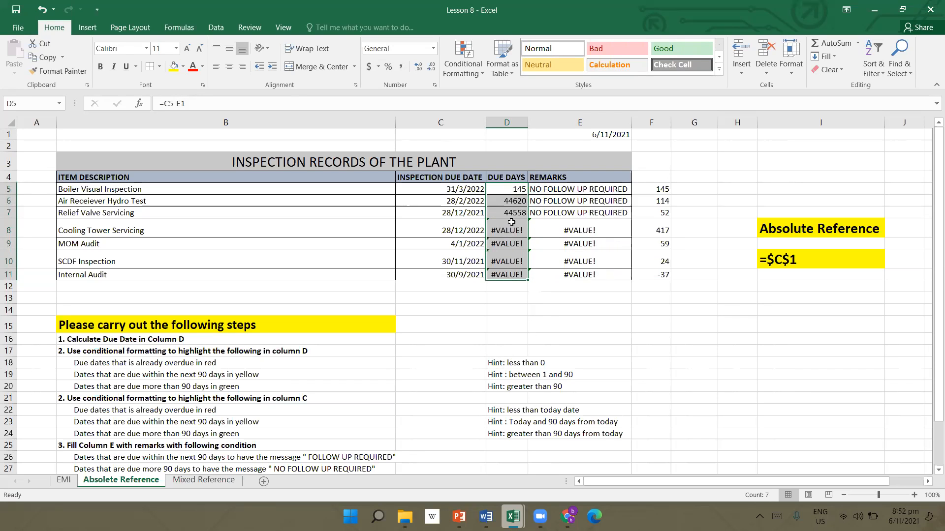
- Compare the due days formulas in D5, D6 and D7 with the cells E1 and E2 to trace the shifting references
left_click(505, 203)
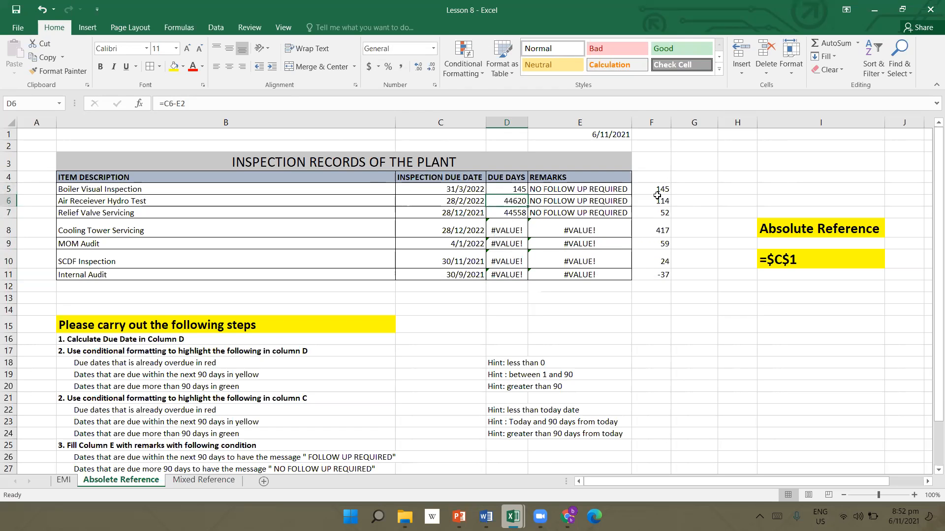
left_click(618, 136)
left_click(620, 146)
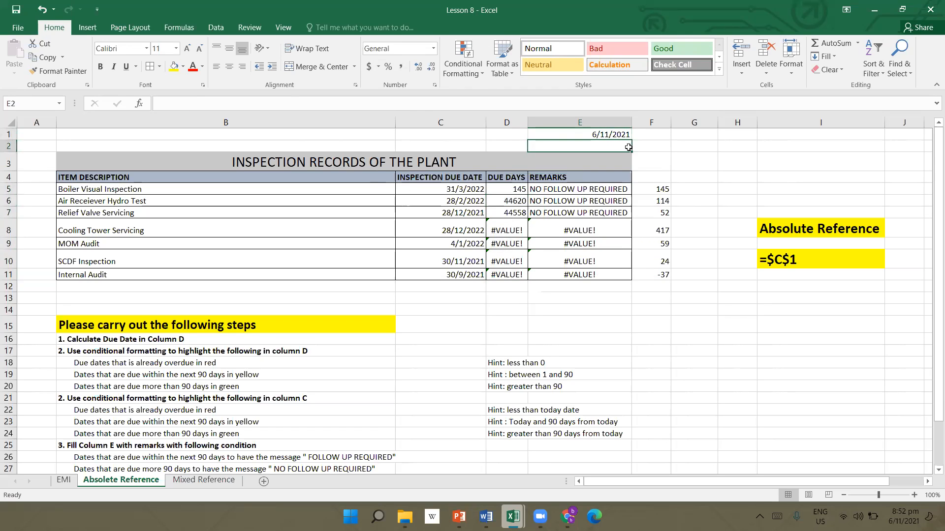
left_click(520, 213)
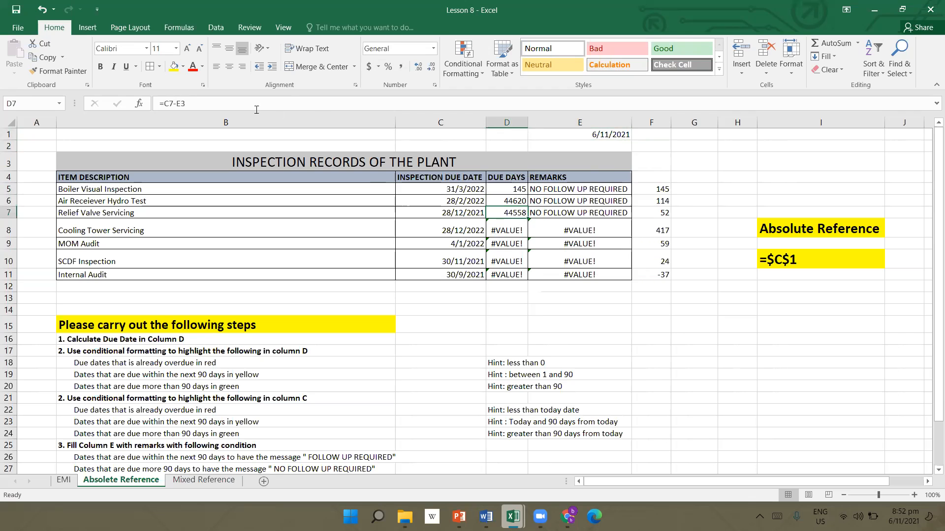
left_click(520, 191)
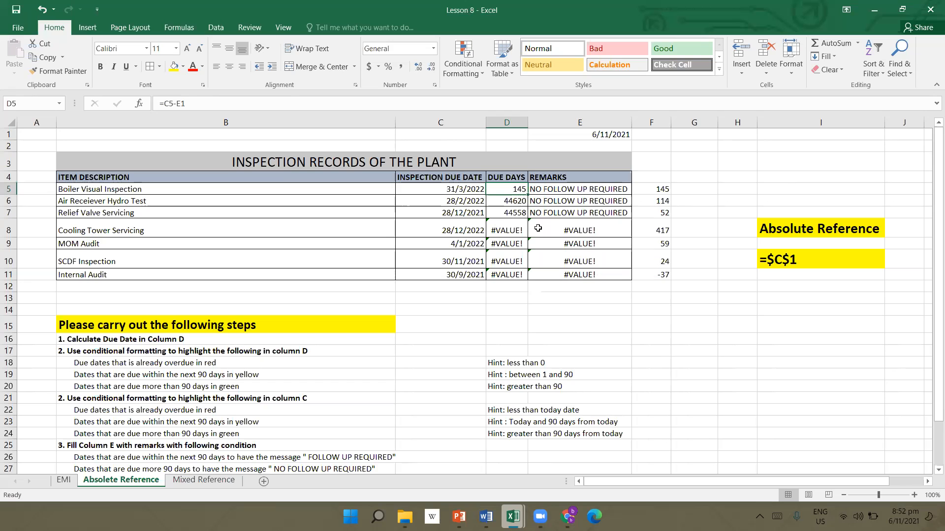
- Replace the formulas in D5:D11 with =$E$1, entered in D5 and filled down
left_click_drag(518, 189, 520, 274)
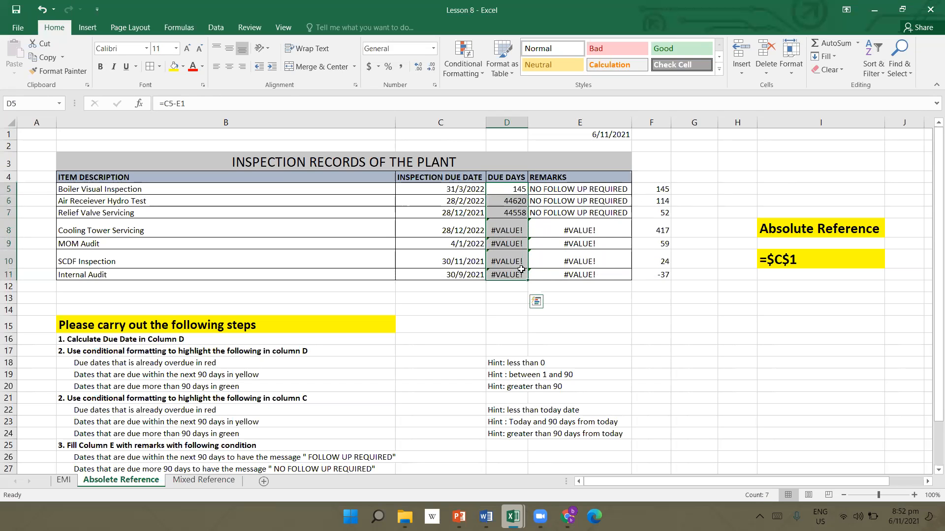
key("Delete")
left_click(510, 191)
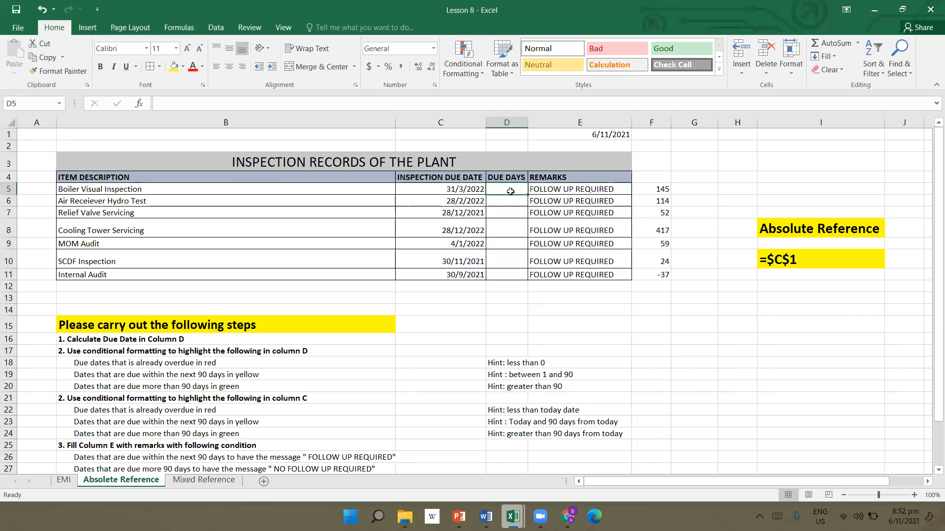
type("=$E")
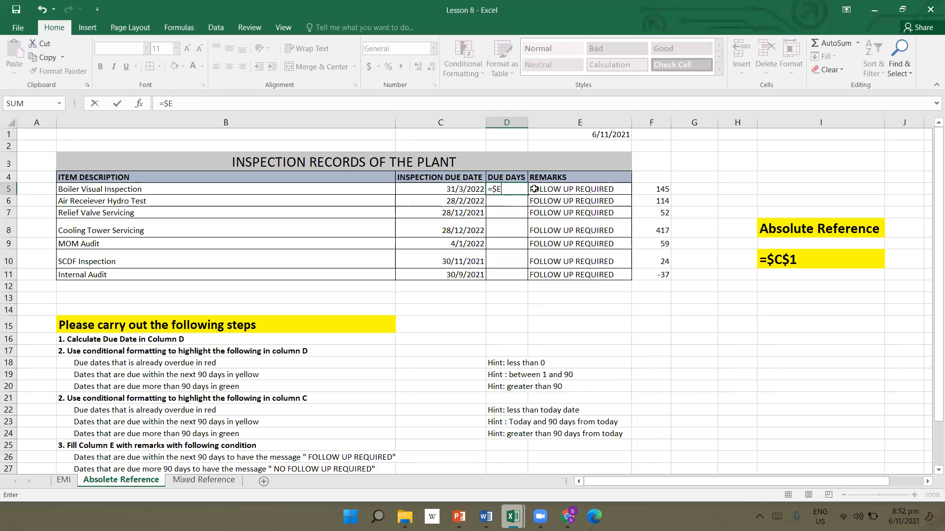
type("$1")
key("Return")
left_click(513, 189)
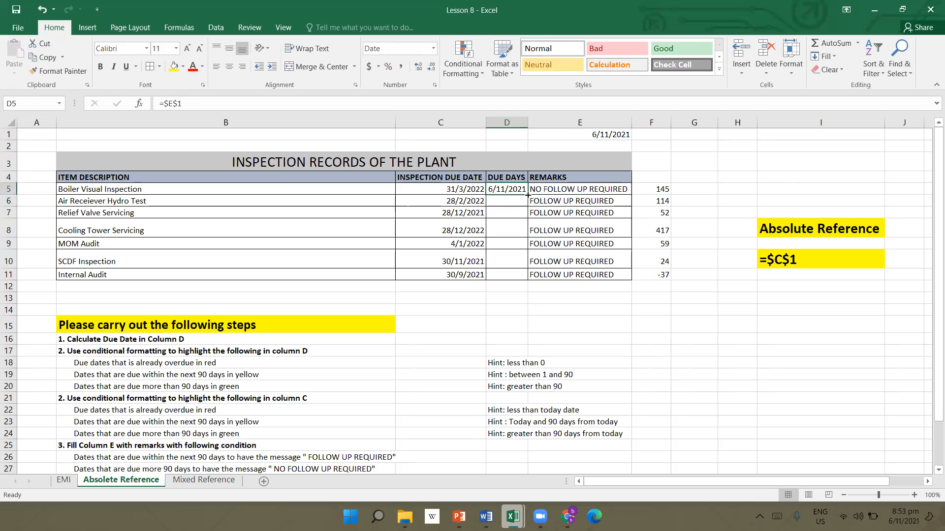
left_click_drag(528, 195, 522, 284)
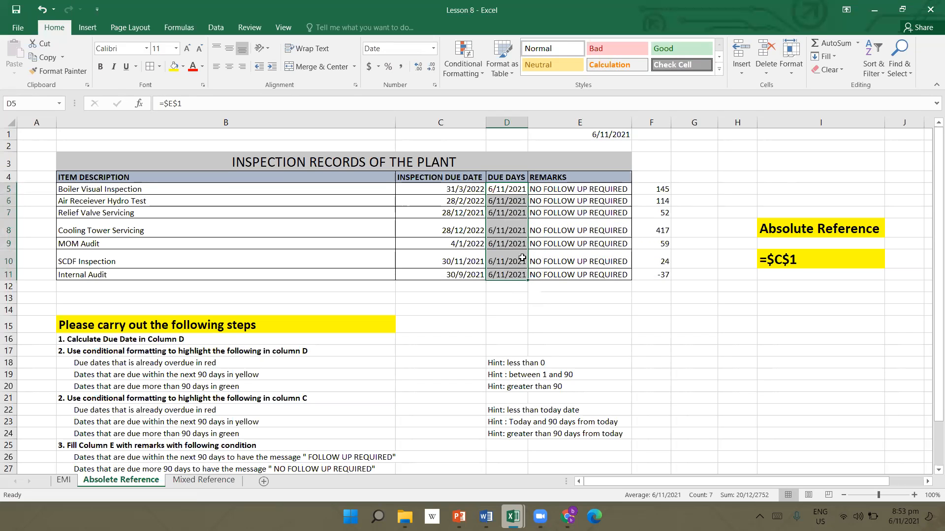
- Undo the fill of the =$E$1 formula and clear cell D5
left_click(43, 9)
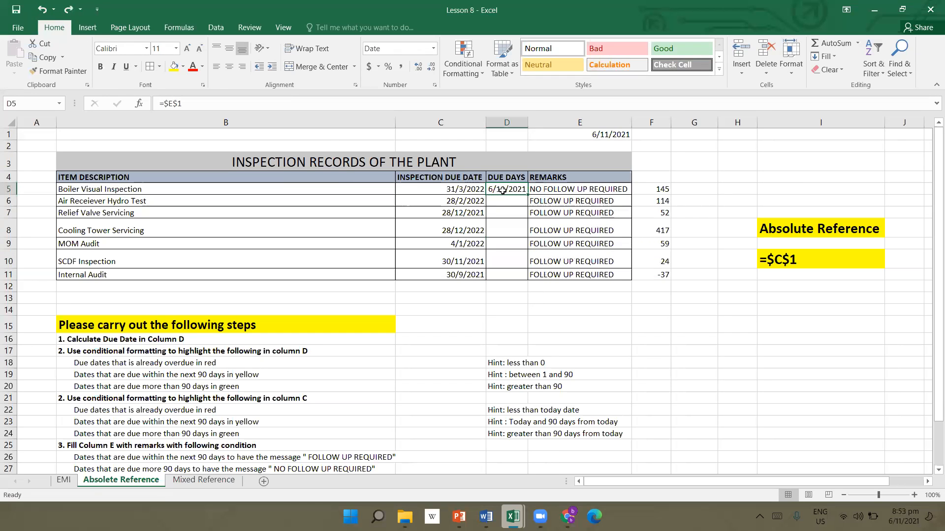
key("Delete")
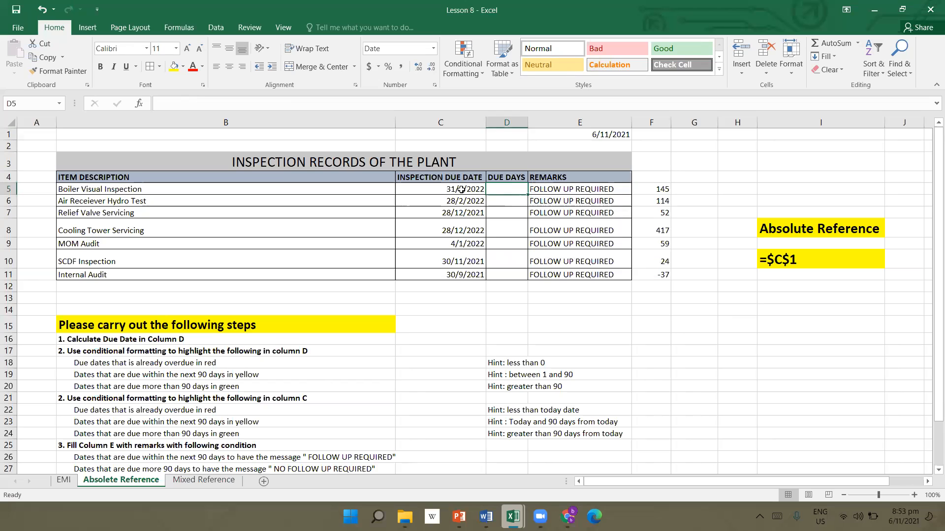
- Enter the formula =C5-$E$1 in D5 to calculate the first inspection's due days with an absolute date reference
left_click(461, 190)
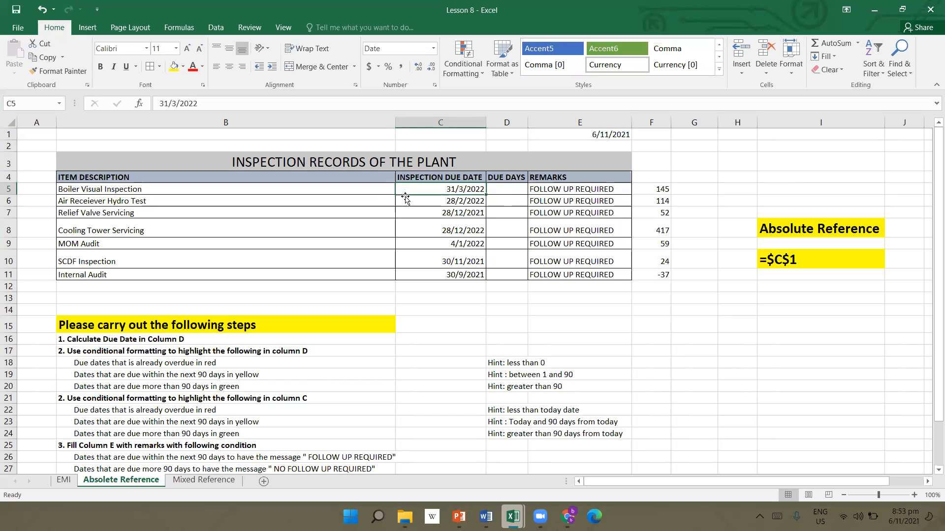
left_click(501, 190)
type("=")
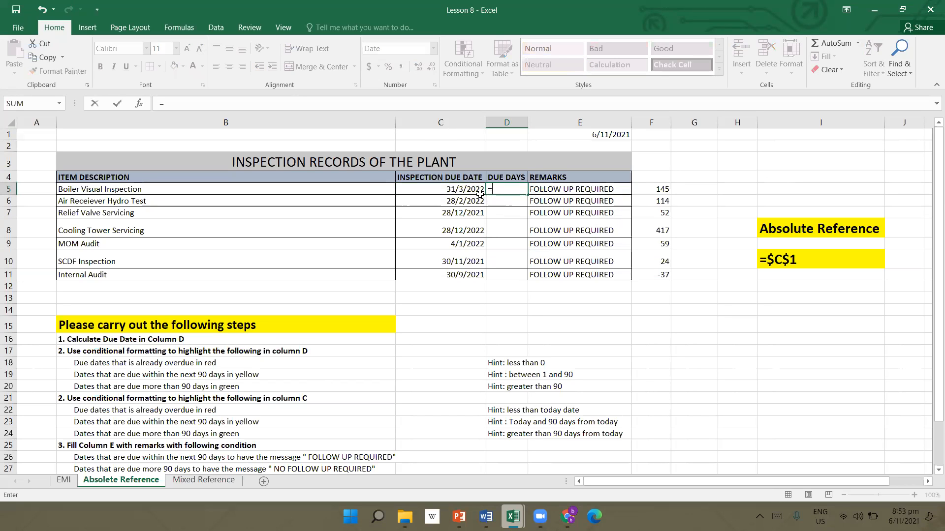
left_click(465, 189)
type("-")
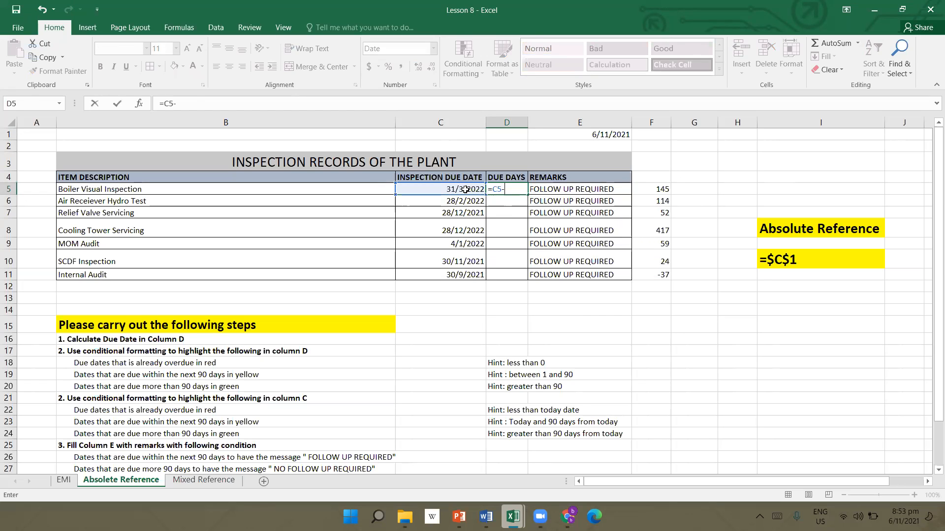
type("S")
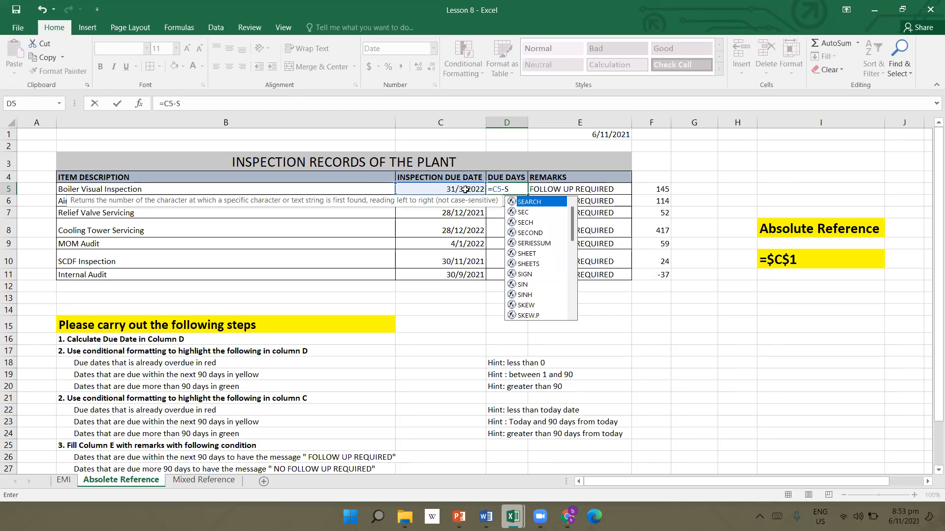
key("BackSpace")
type("$E")
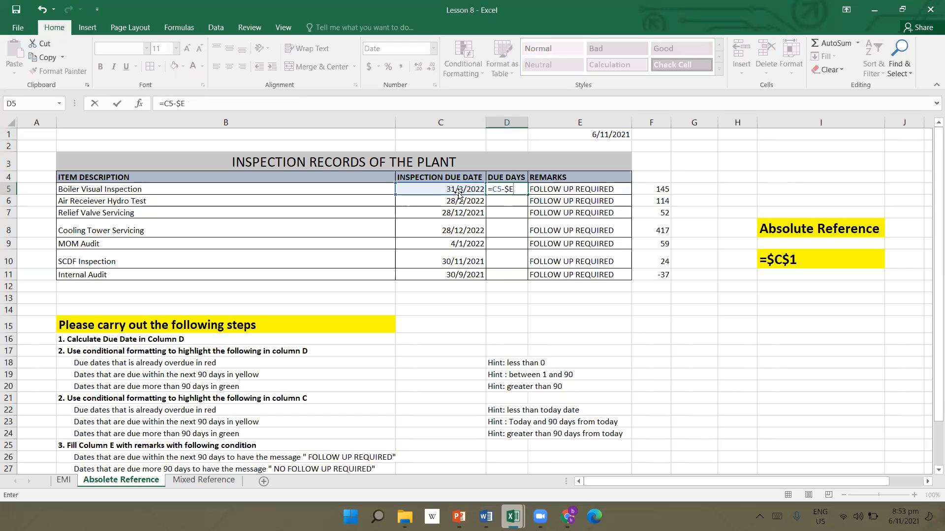
type("$1")
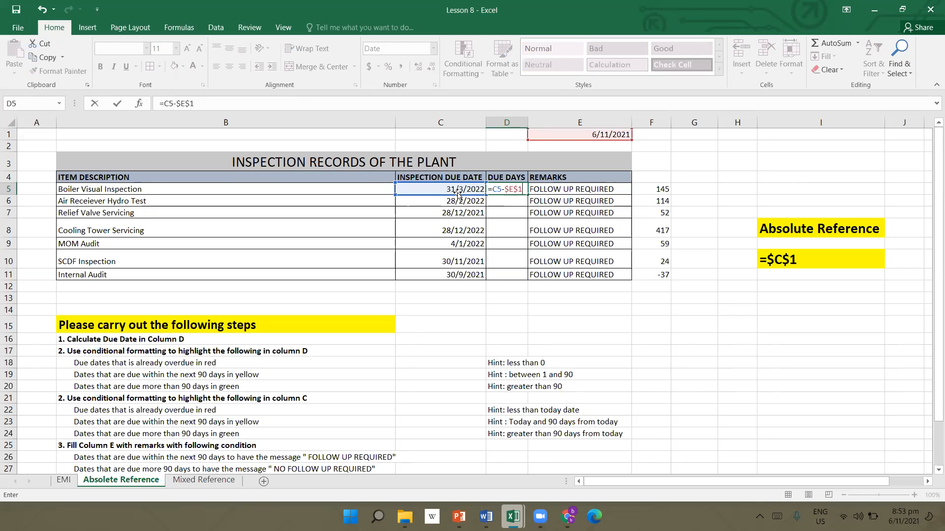
key("Return")
- Format D5 as General and fill its formula down to D11
left_click(512, 190)
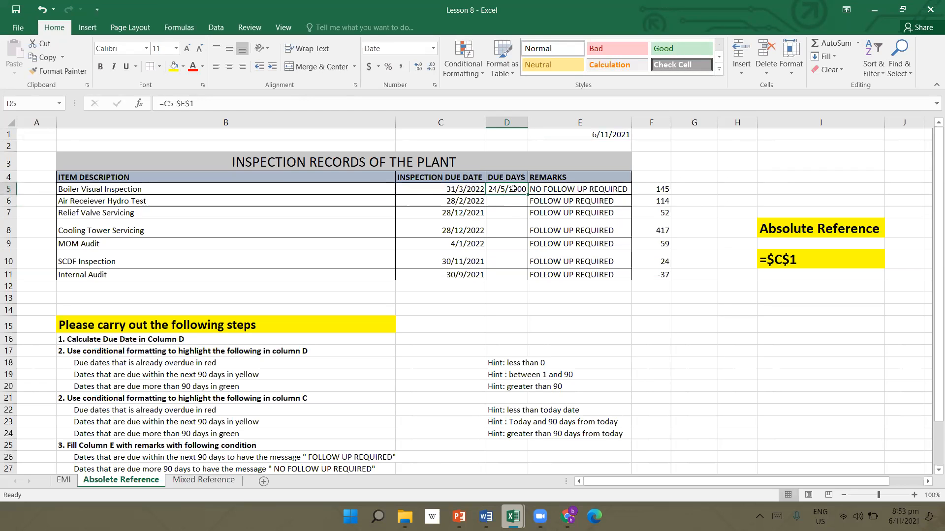
left_click(434, 49)
left_click(433, 69)
left_click_drag(526, 195, 527, 281)
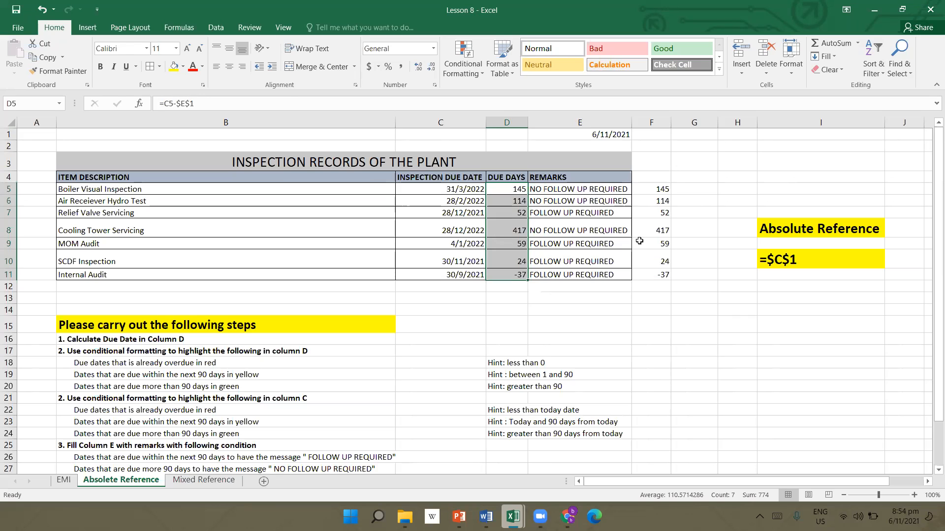
left_click(613, 319)
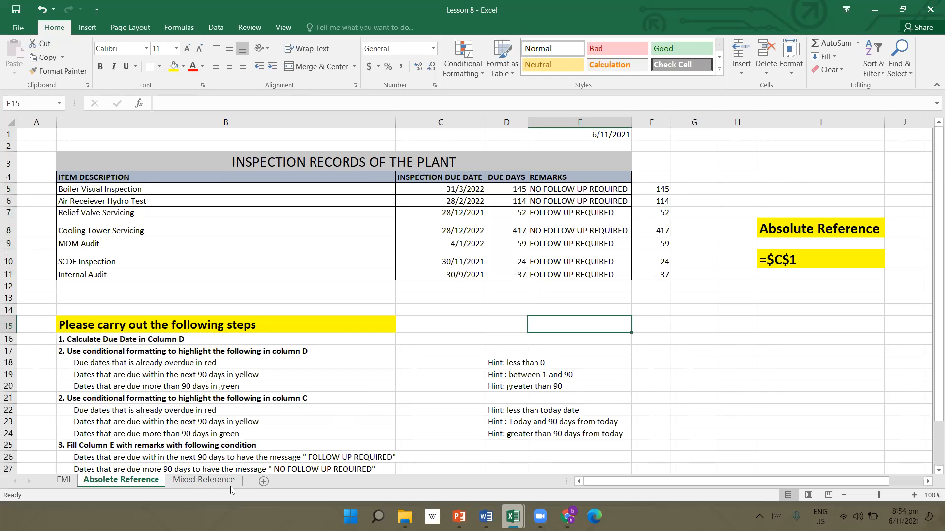
- On the Mixed Reference sheet, examine the multiplication table's headers and the formulas in B4, B6 and M15
left_click(204, 484)
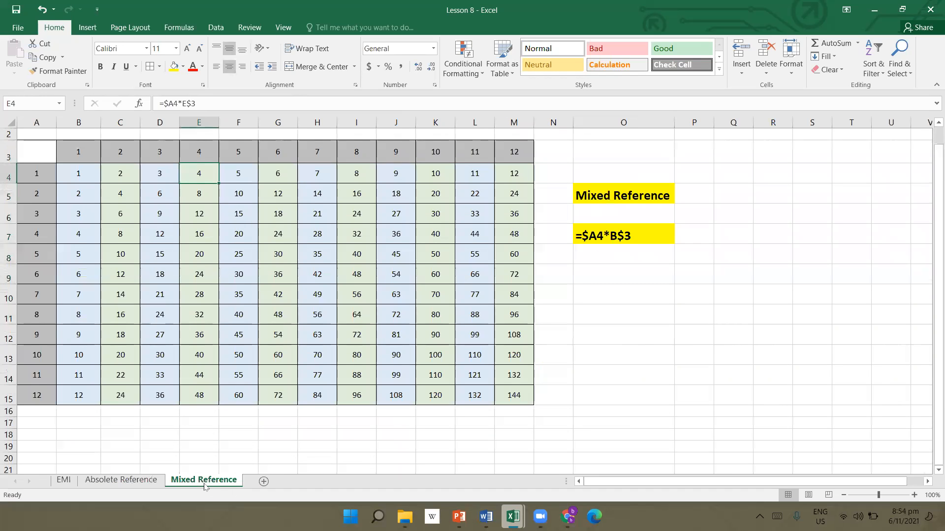
scroll(347, 275, "up", 1)
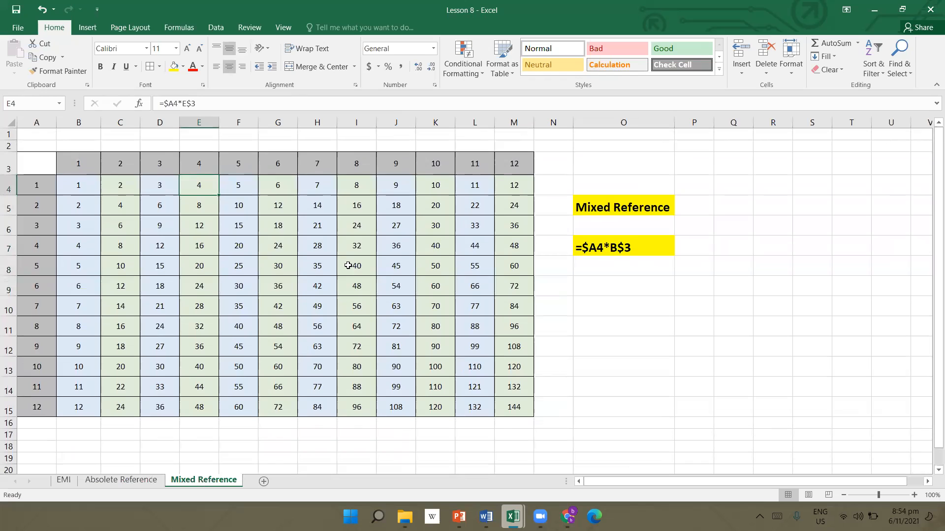
left_click(117, 137)
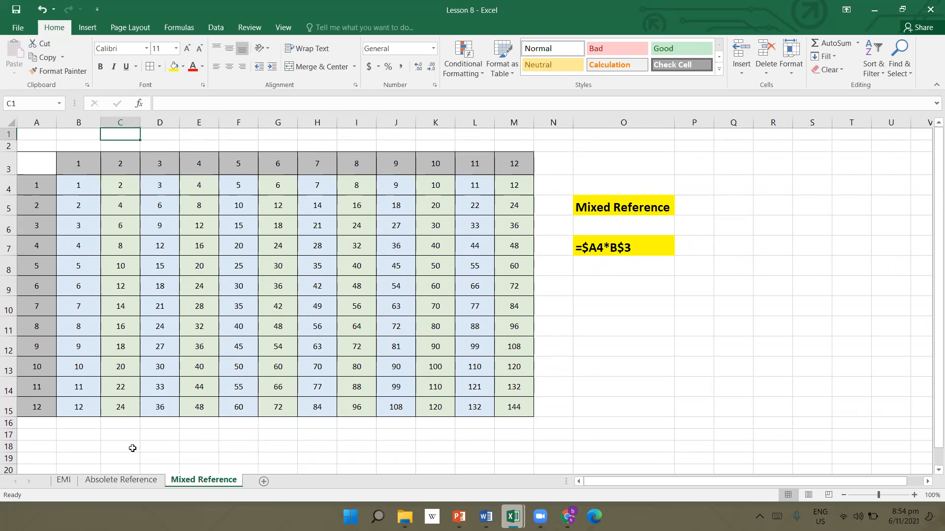
left_click_drag(33, 189, 37, 405)
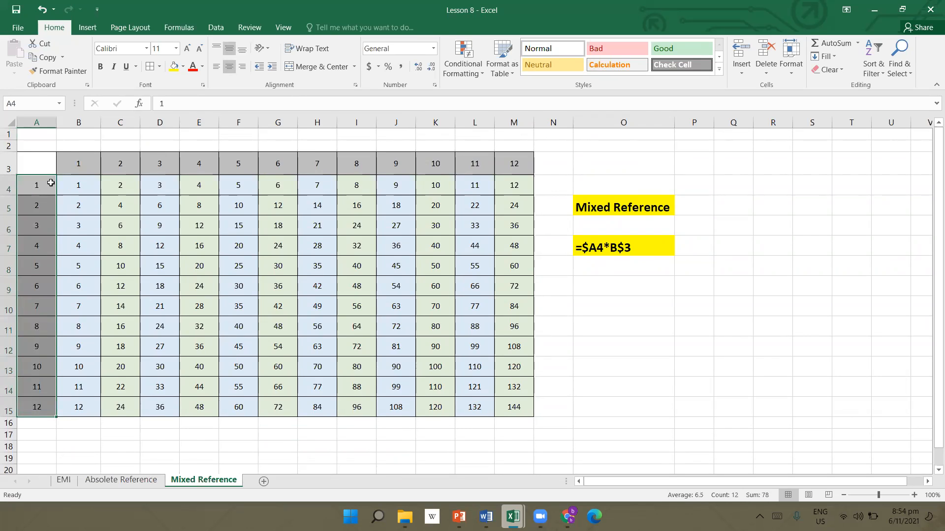
left_click(74, 185)
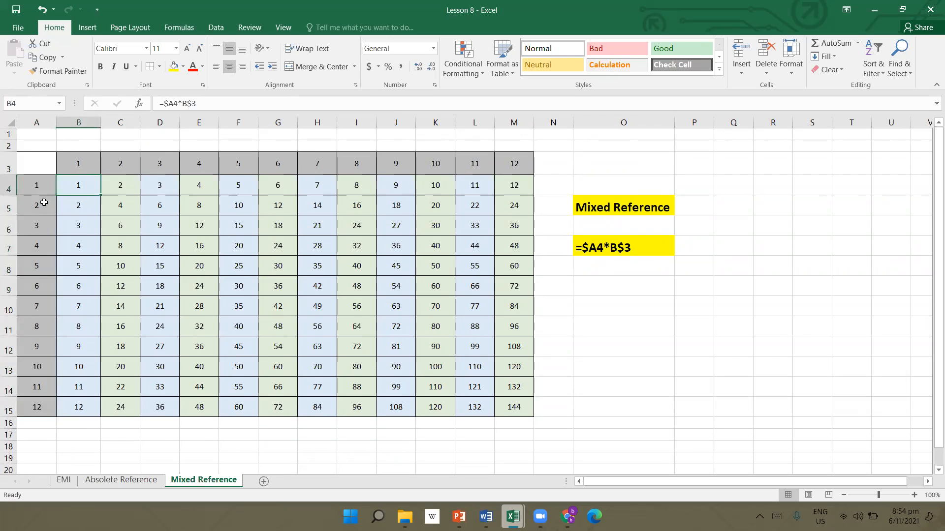
left_click(83, 228)
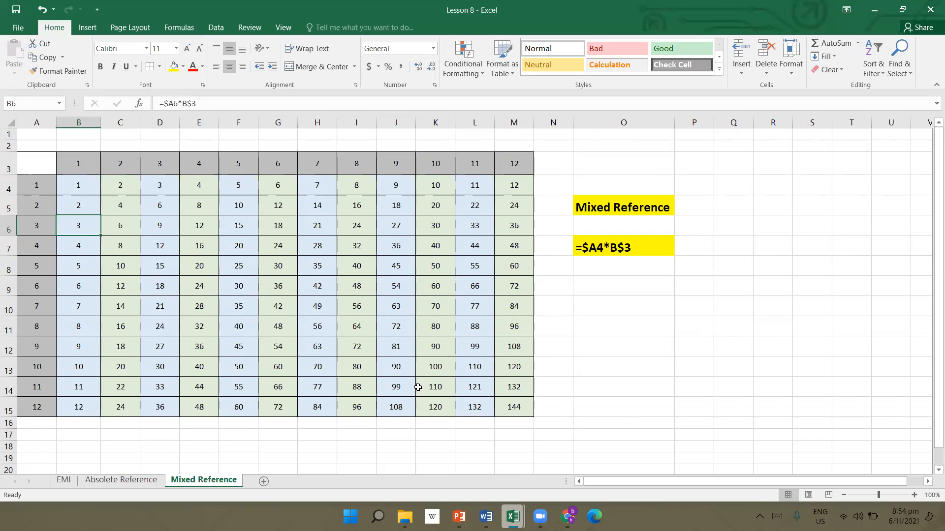
left_click(38, 399)
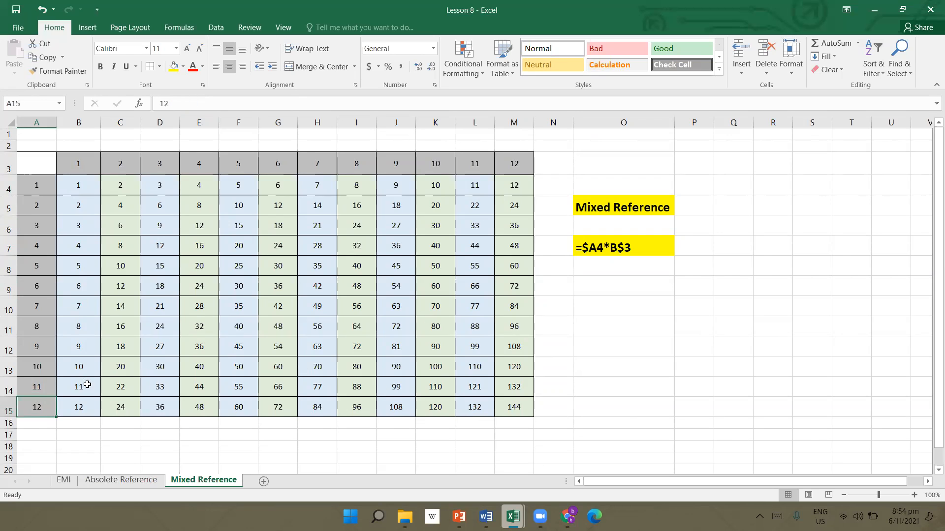
left_click(523, 158)
left_click(518, 406)
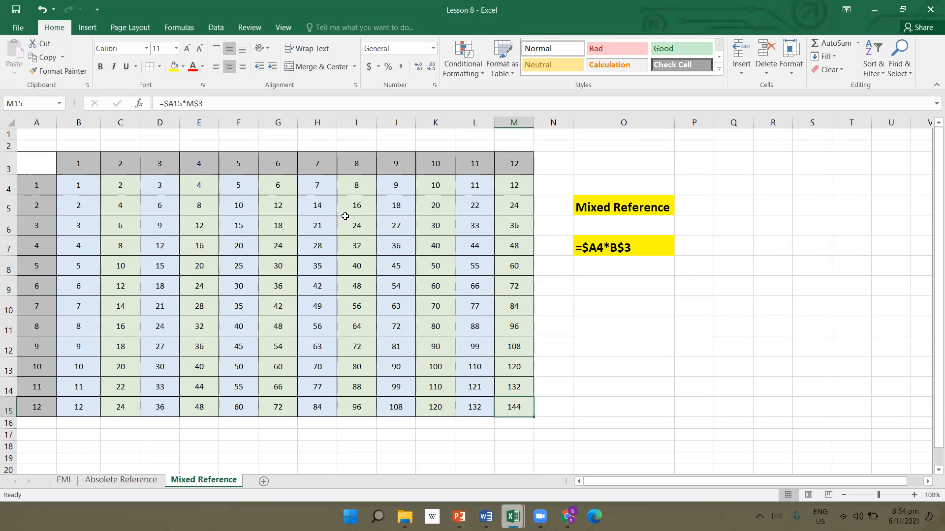
scroll(343, 210, "down", 1)
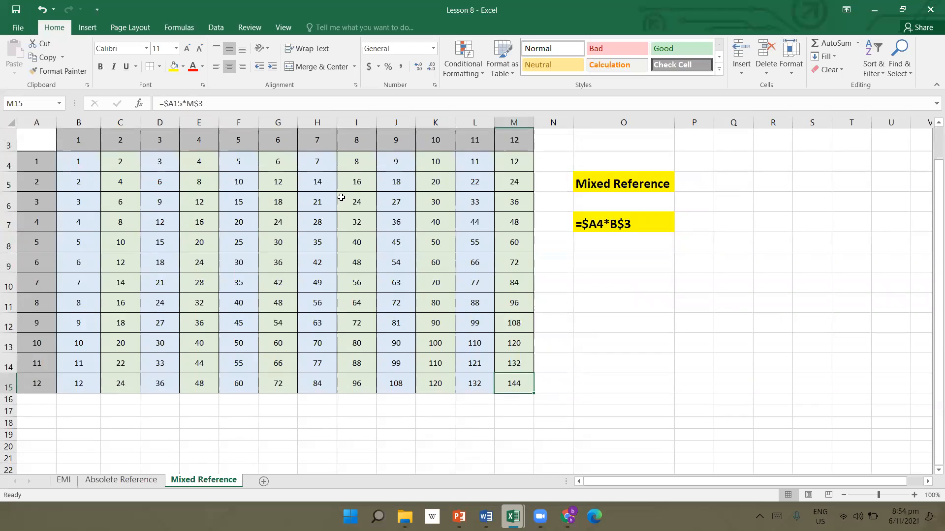
scroll(341, 198, "up", 1)
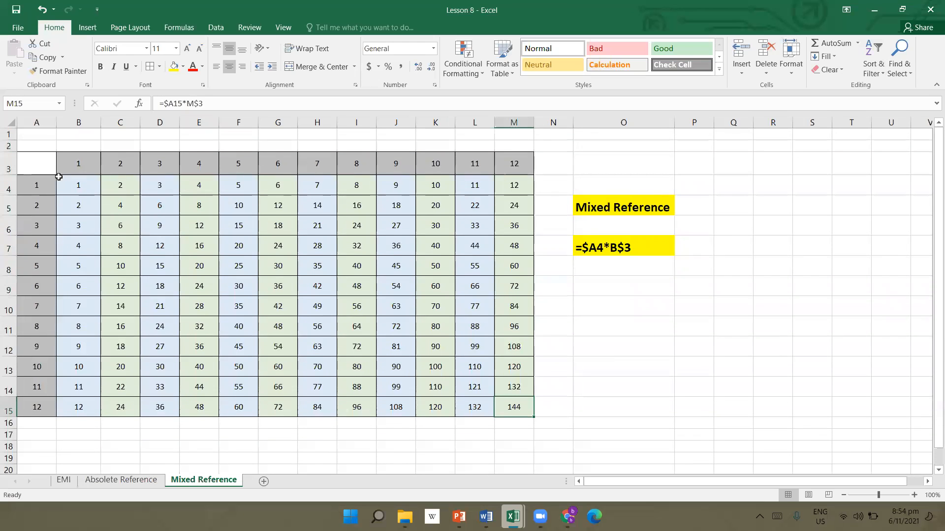
- Copy the multiplication table's rows 3 to 15 and paste them starting at row 17
left_click_drag(47, 170, 505, 408)
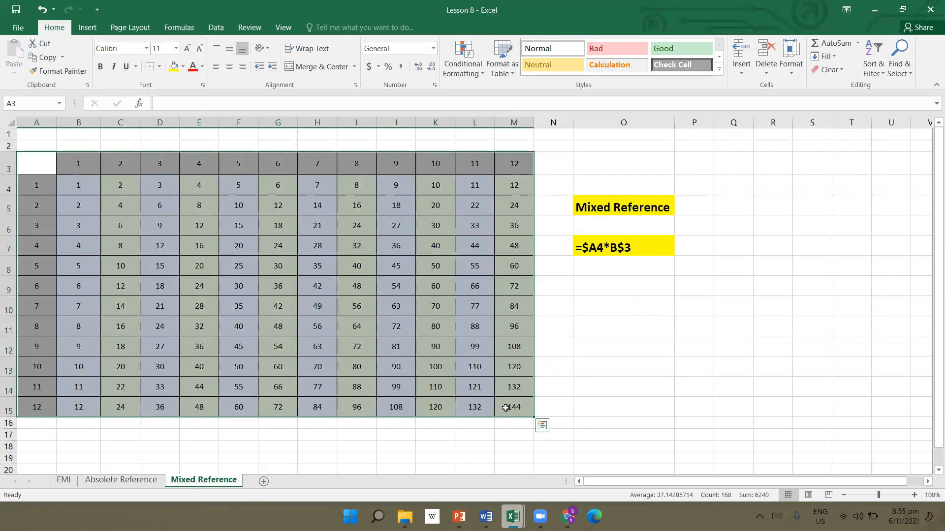
left_click_drag(7, 163, 8, 407)
key("ctrl+c")
left_click(8, 433)
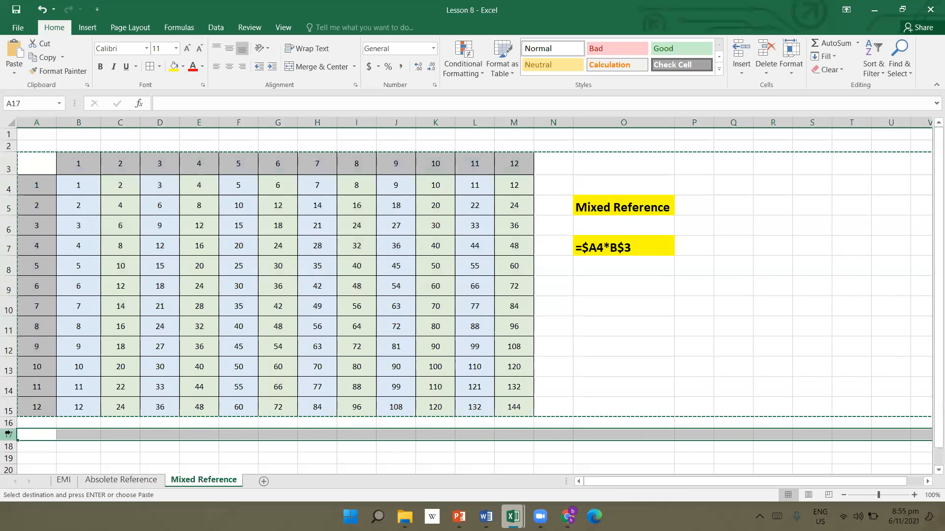
key("ctrl+v")
scroll(68, 397, "down", 2)
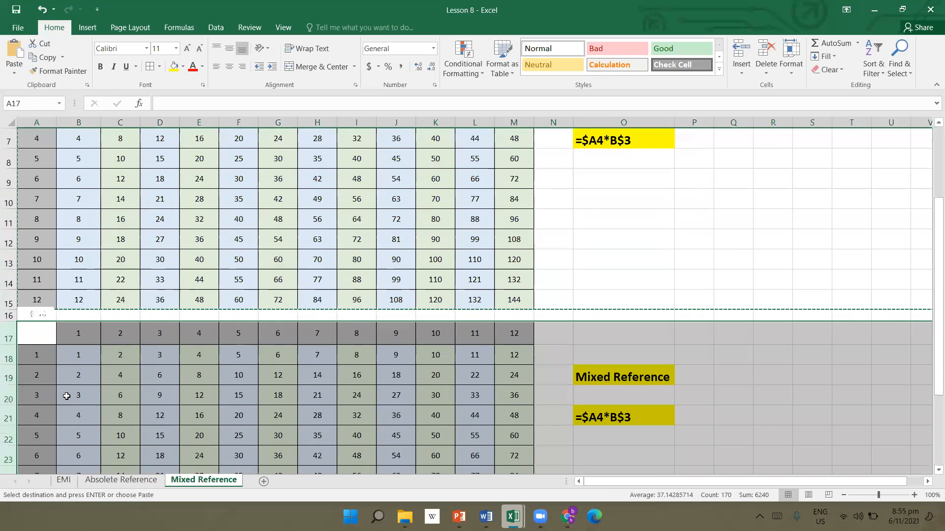
- Clear the products in B18:M29 of the copied table, keeping its row and column headers
left_click(165, 408)
left_click_drag(83, 355, 512, 457)
key("ctrl+v")
key("Delete")
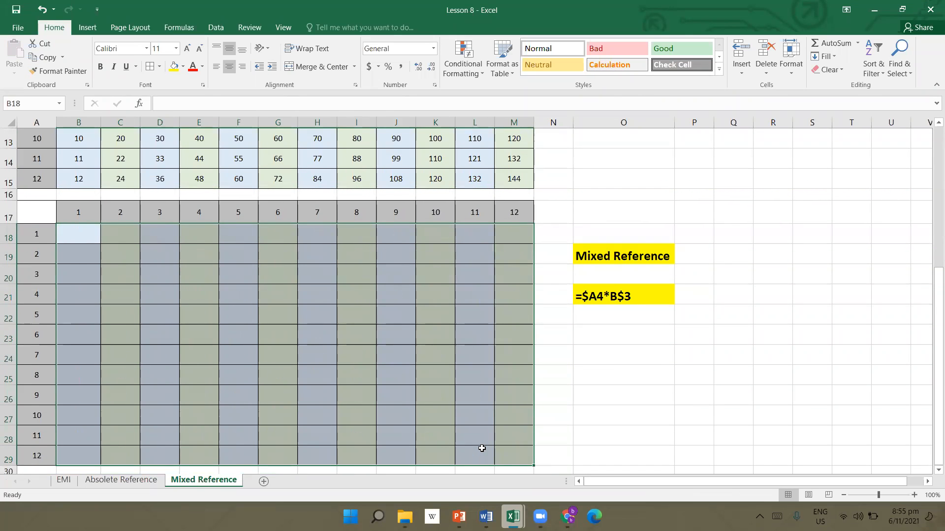
left_click(261, 380)
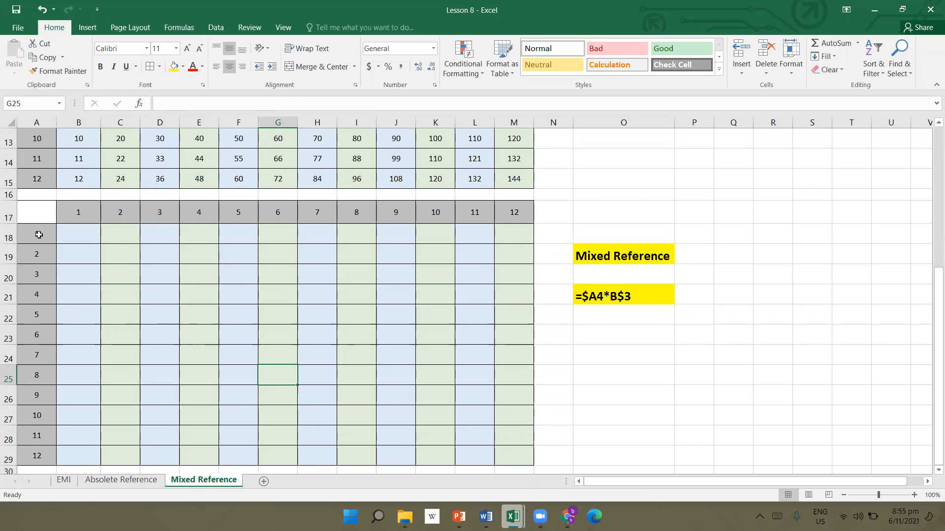
- Examine the column header cells B17 to E17 of the emptied table
scroll(40, 234, "down", 2)
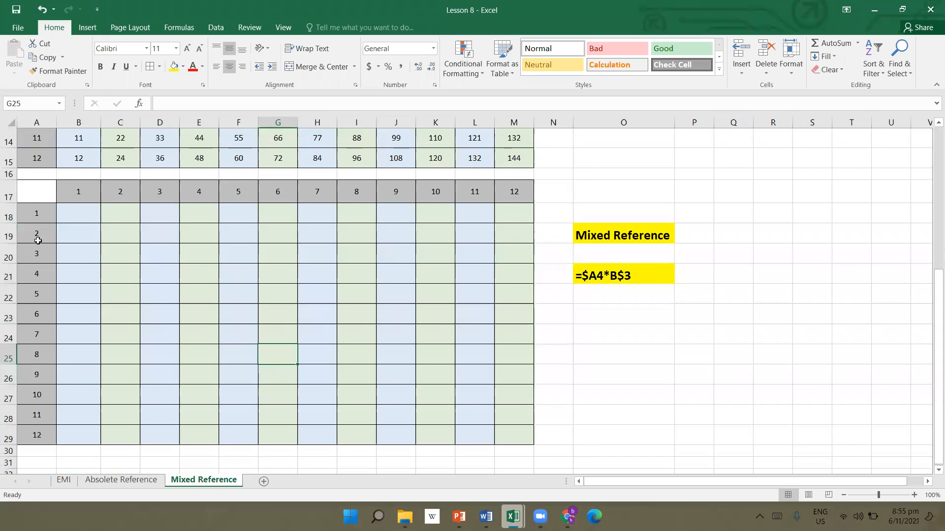
scroll(60, 212, "up", 1)
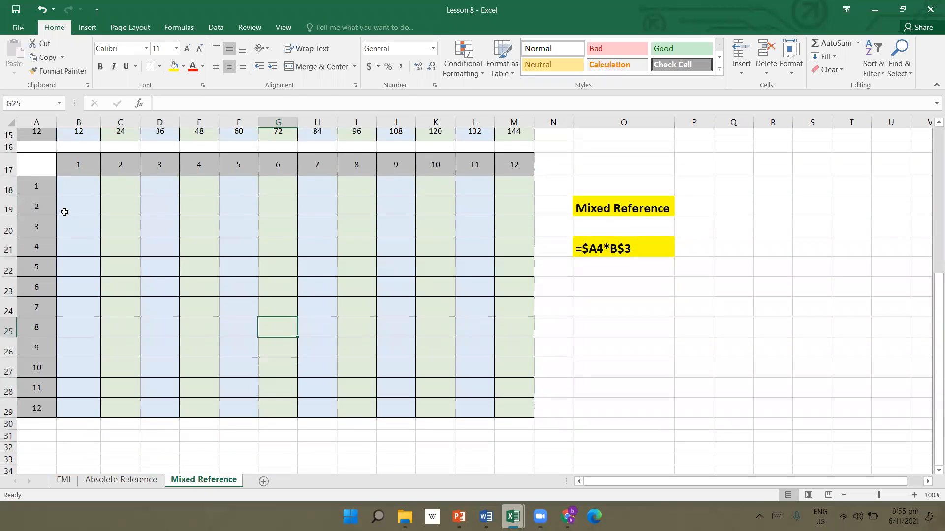
left_click(76, 171)
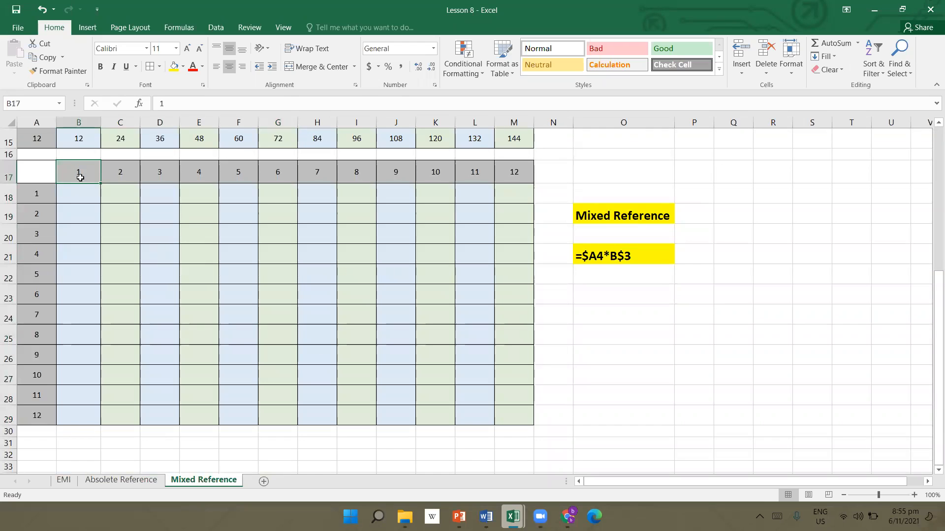
left_click(119, 177)
left_click(154, 178)
left_click(190, 177)
left_click(91, 171)
- Enter the mixed-reference formula =$A18*B$17 in B18 of the emptied table
left_click(70, 192)
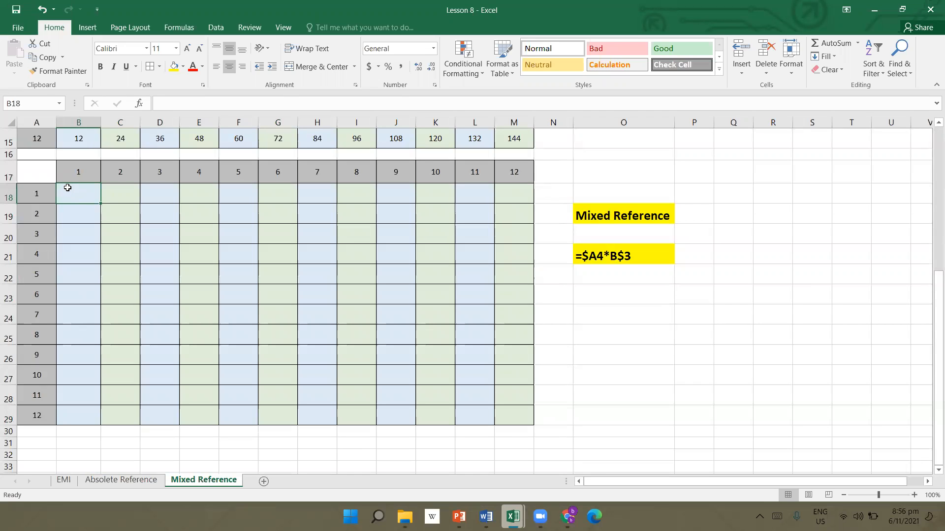
type("=")
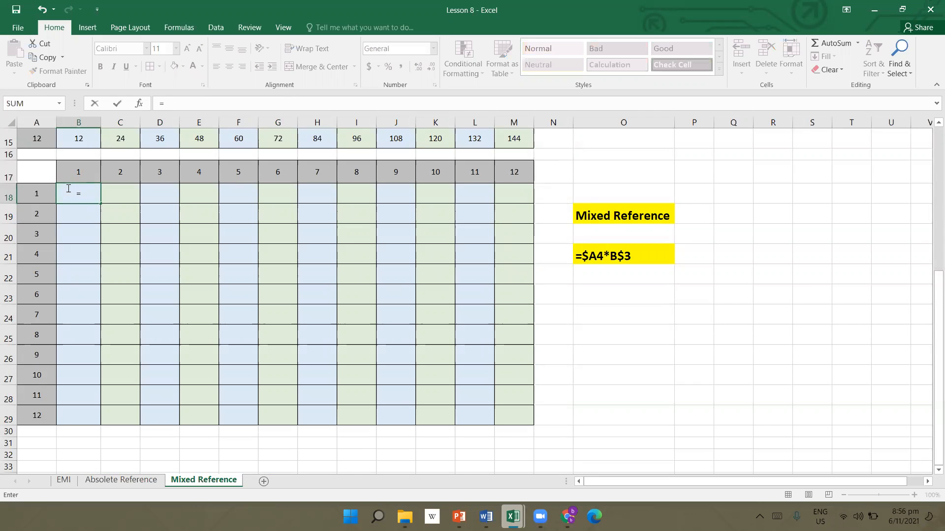
type("$A")
left_click(42, 195)
left_click(453, 324)
type("18")
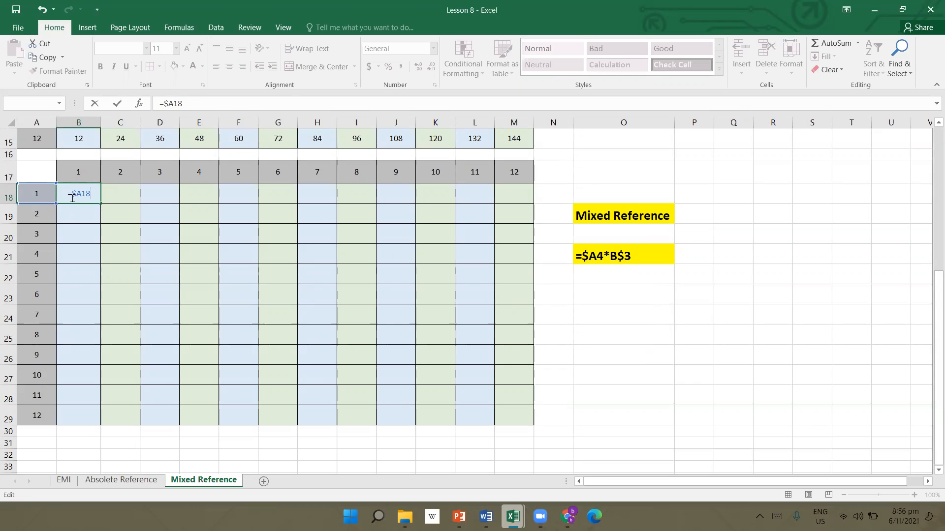
type("*B")
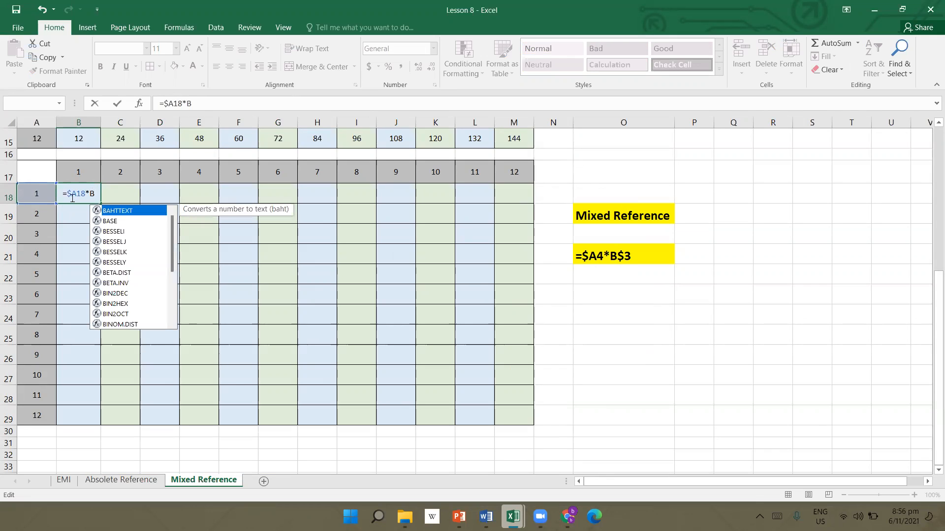
type("$")
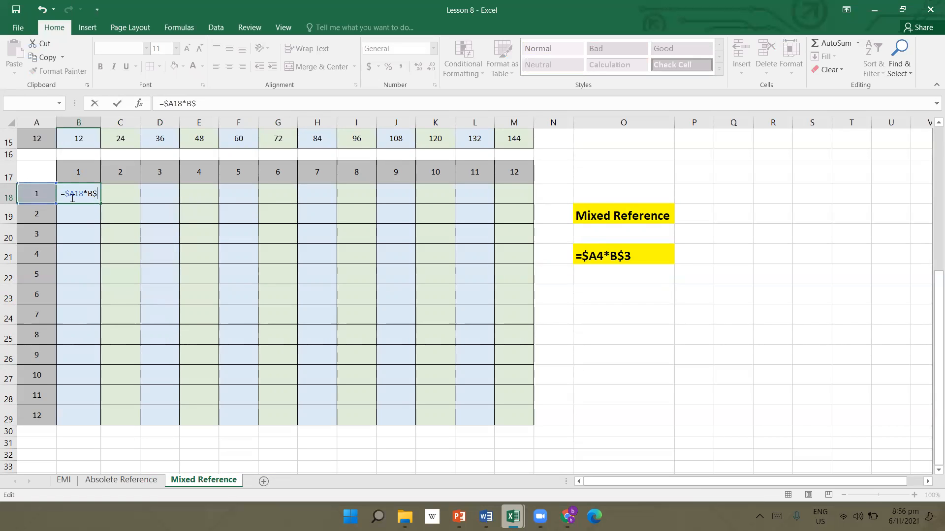
type("17")
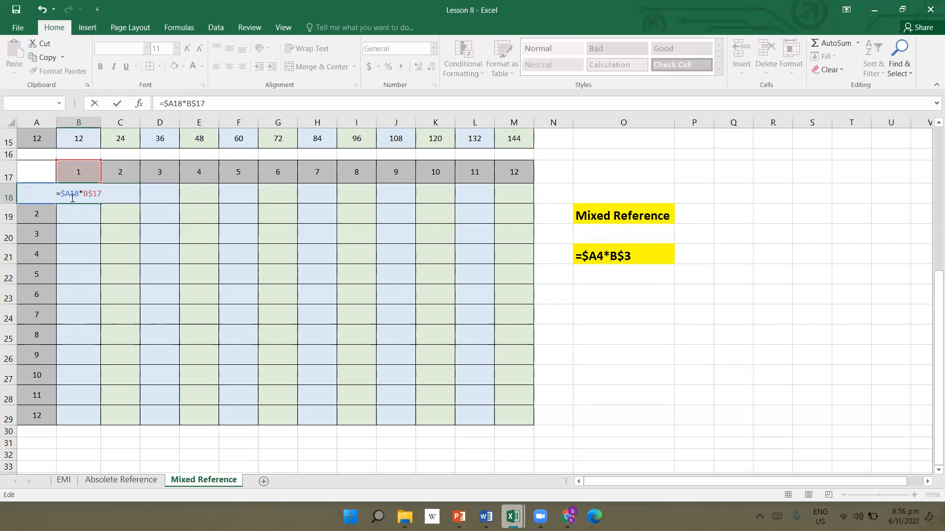
key("Return")
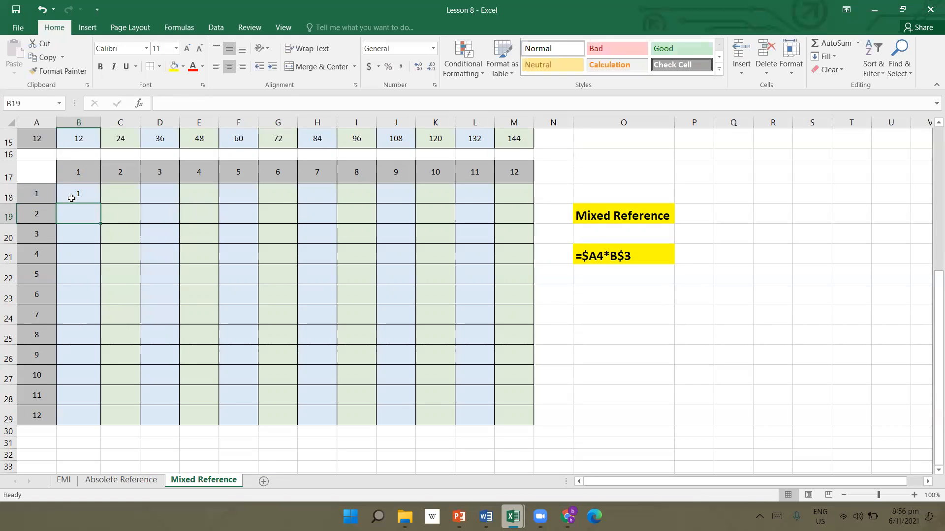
left_click(77, 193)
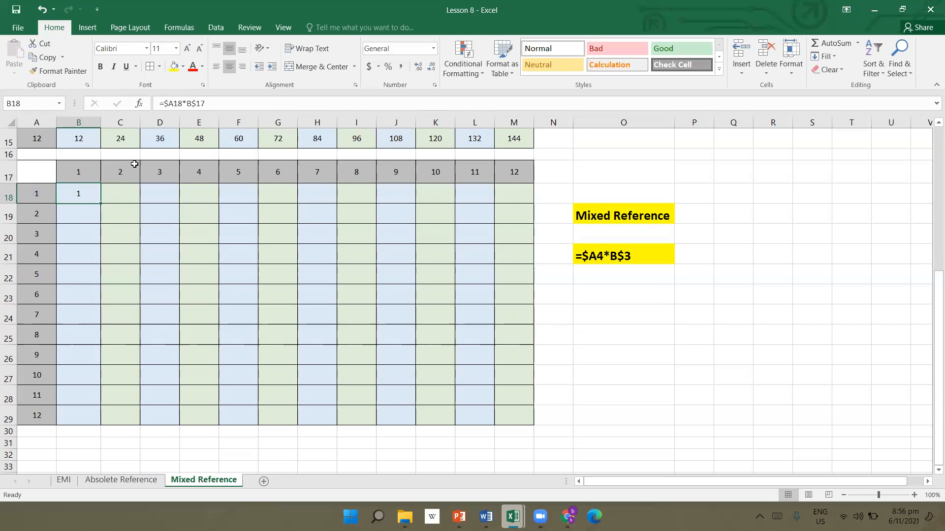
- Fill the mixed-reference formula from B18 down through B29
left_click(96, 180)
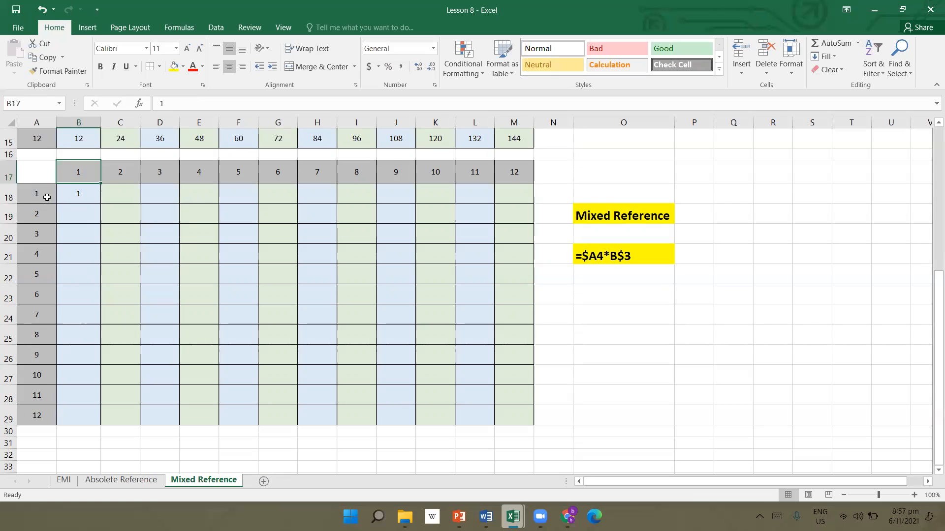
left_click(74, 199)
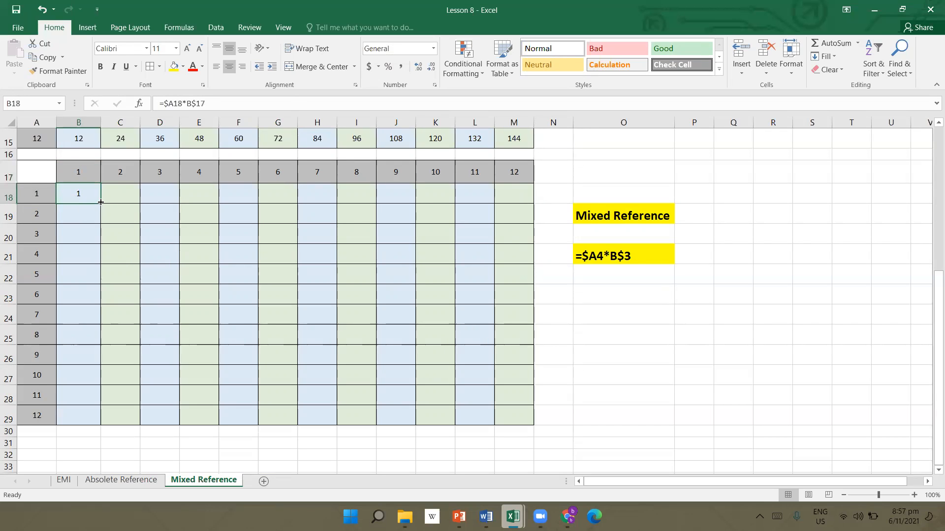
left_click_drag(100, 202, 88, 426)
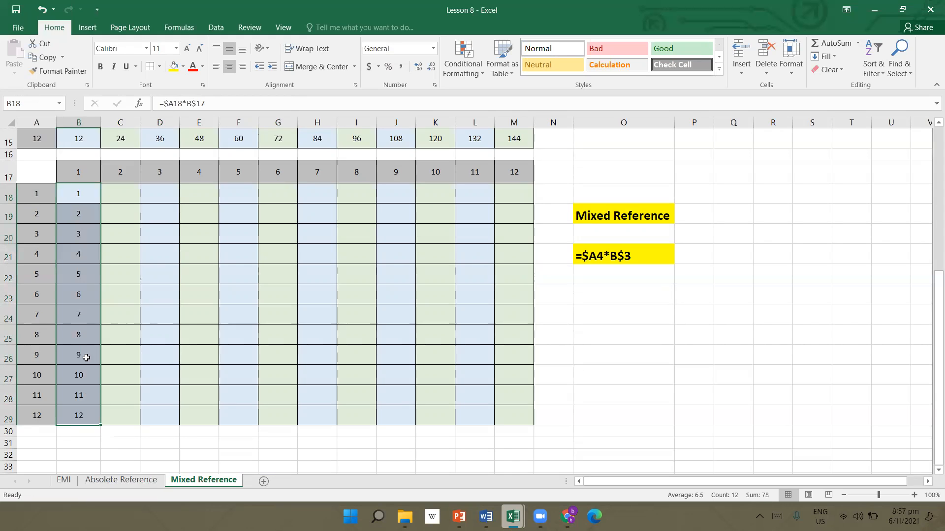
- Compare the formulas in B18 and B19 with the header cell B17 and the Mixed Reference note in O19
left_click(76, 194)
left_click(83, 221)
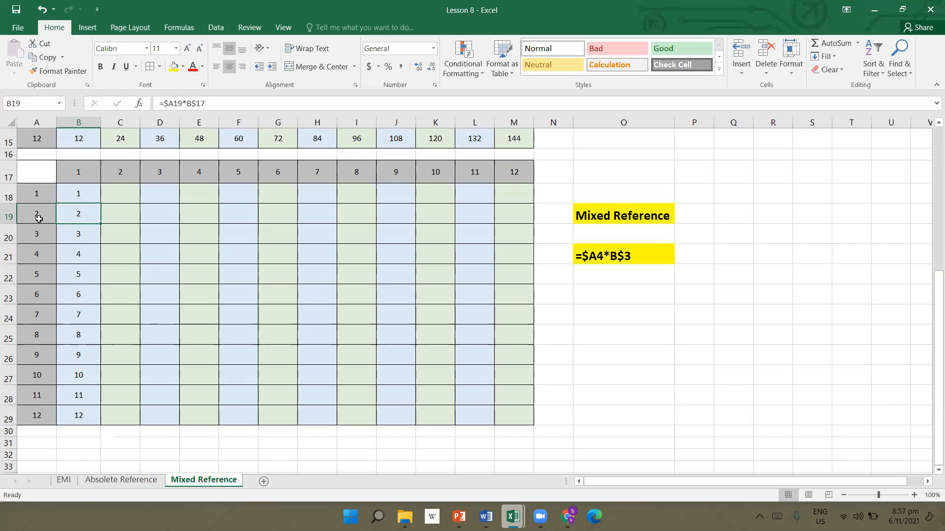
left_click(74, 193)
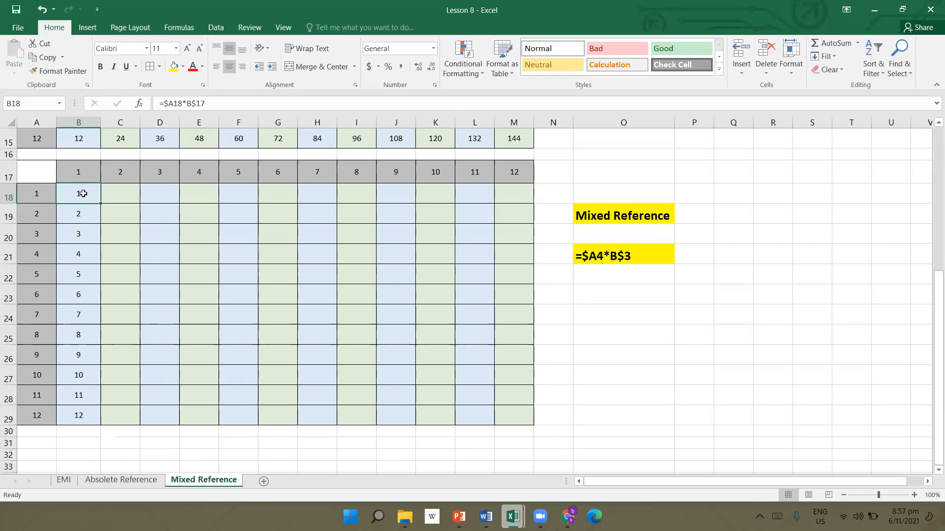
left_click(85, 210)
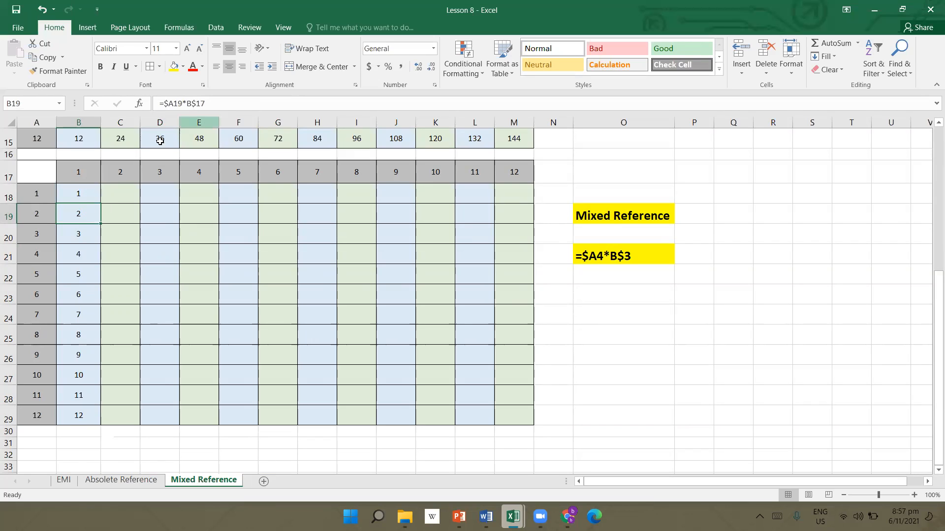
left_click(78, 196)
left_click(84, 172)
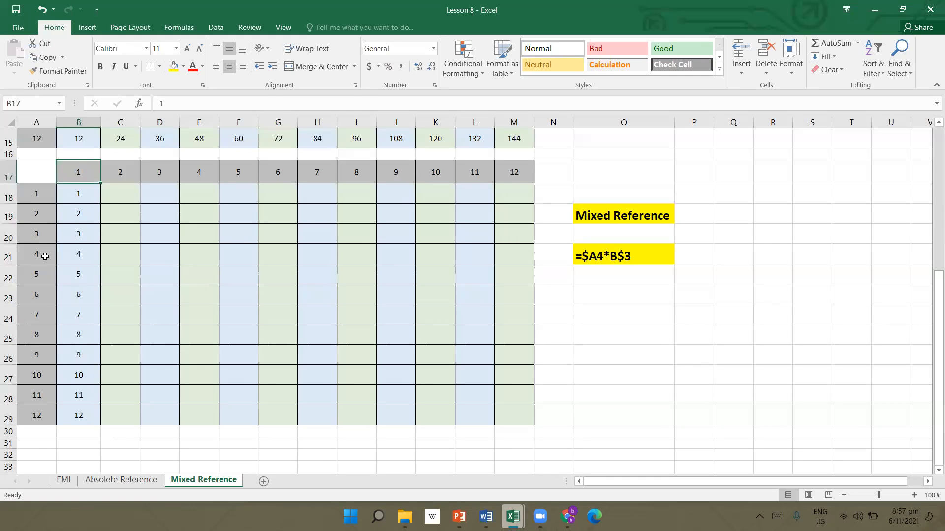
left_click(597, 217)
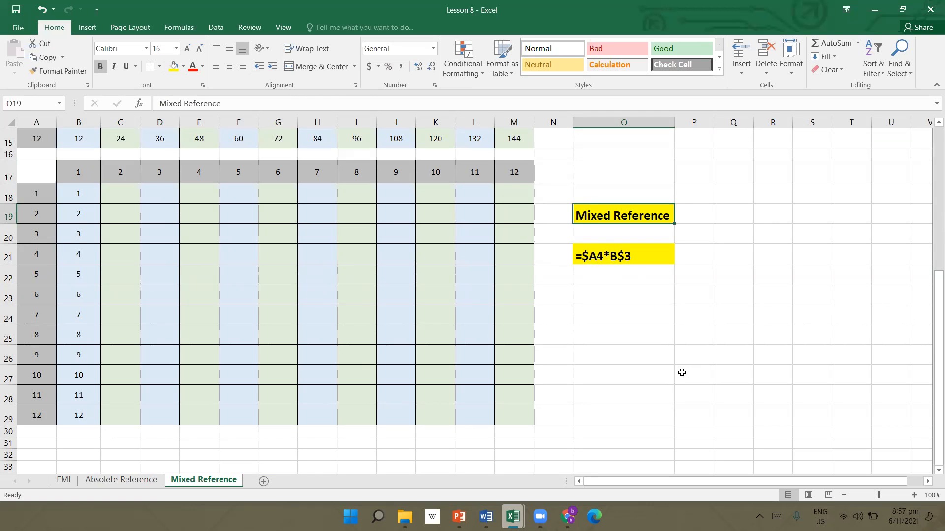
scroll(681, 372, "down", 1)
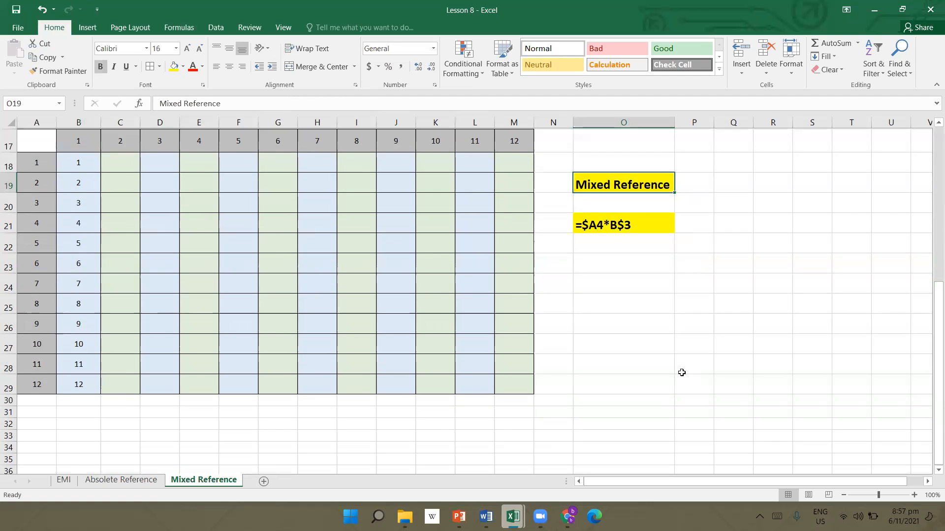
scroll(682, 372, "down", 1)
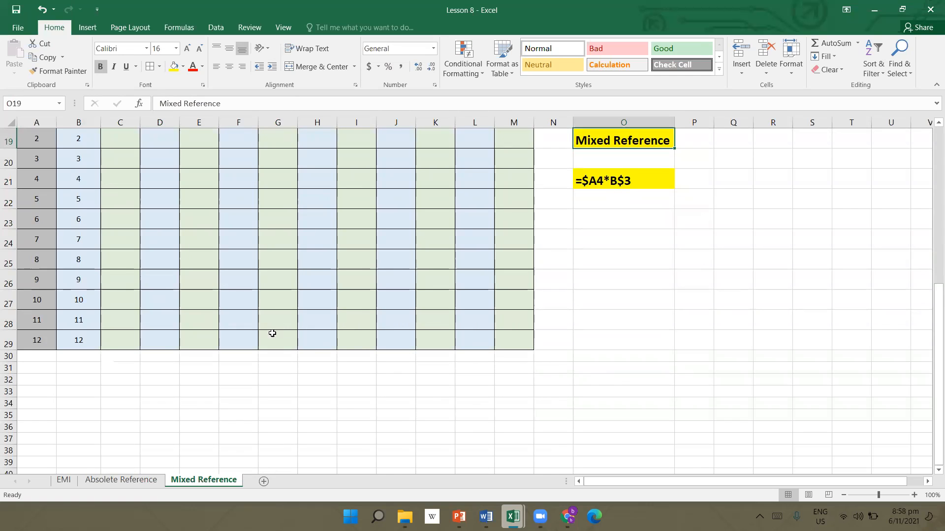
scroll(266, 329, "up", 3)
left_click(93, 275)
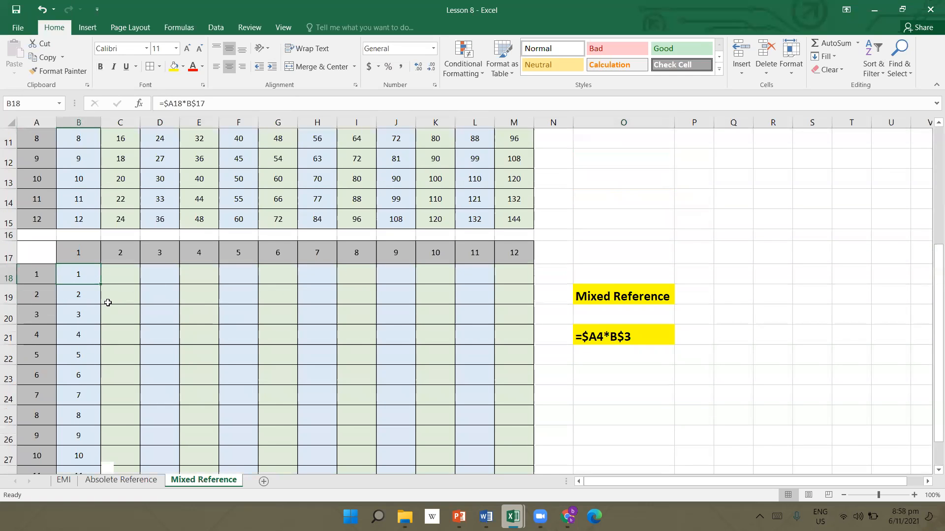
scroll(97, 285, "down", 1)
scroll(97, 285, "down", 1)
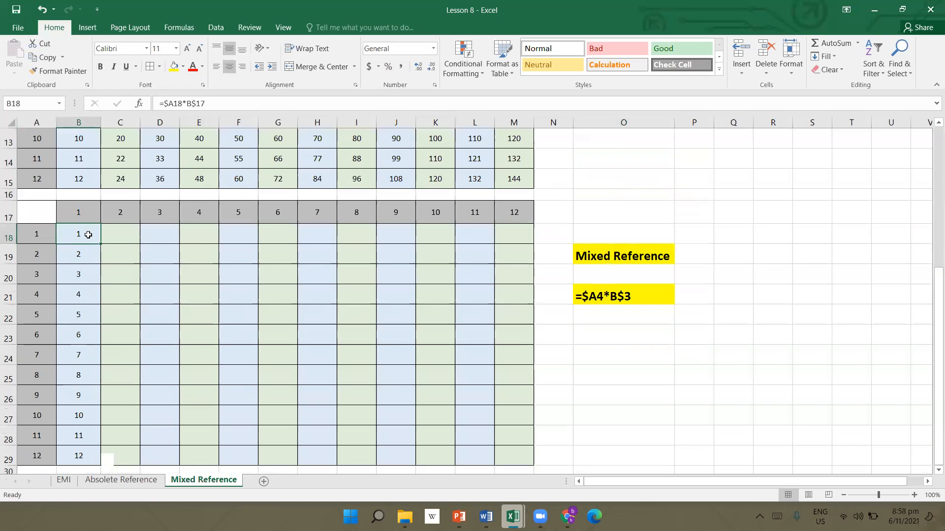
- Enter the mixed-reference formula =$A18*C$17 in C18
left_click(123, 232)
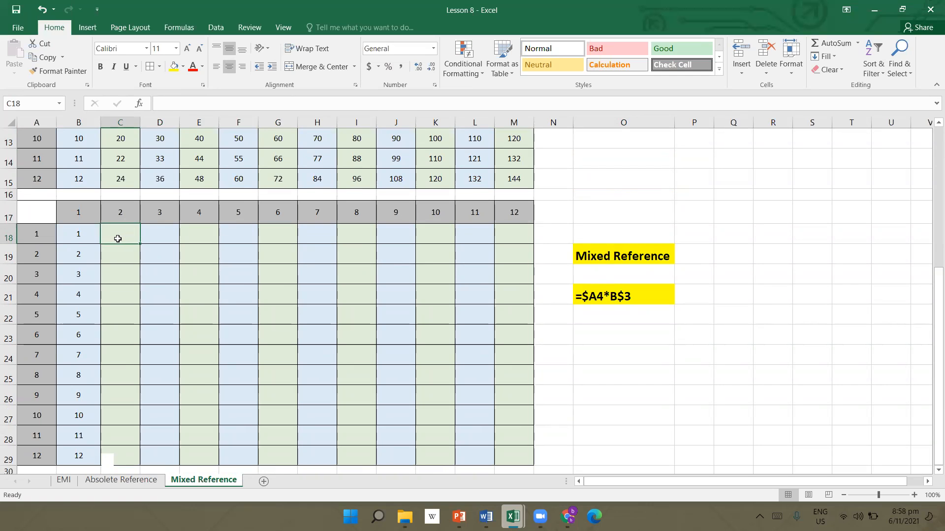
type("=")
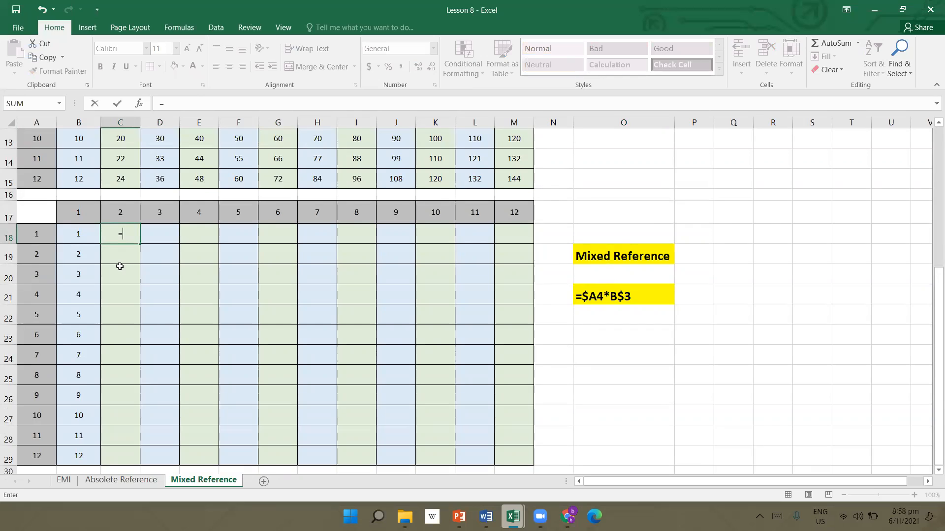
type("$")
left_click(45, 237)
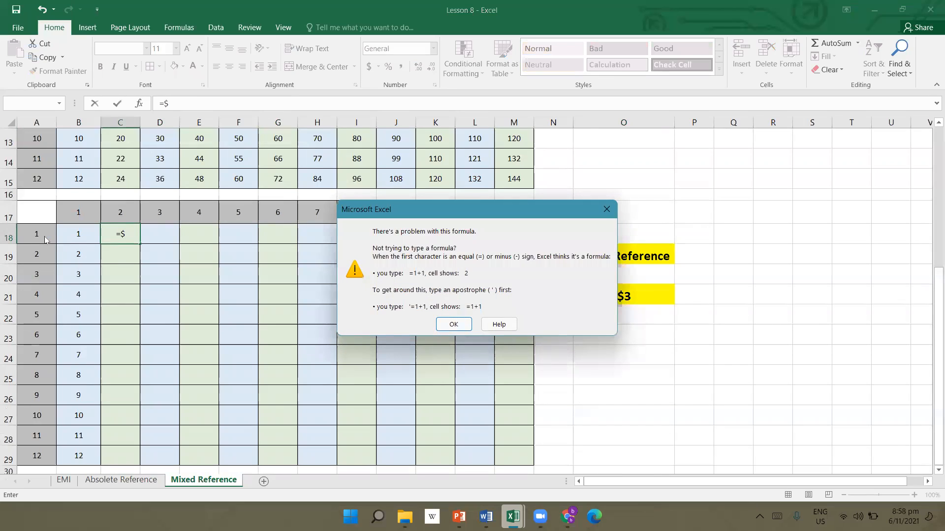
left_click(452, 326)
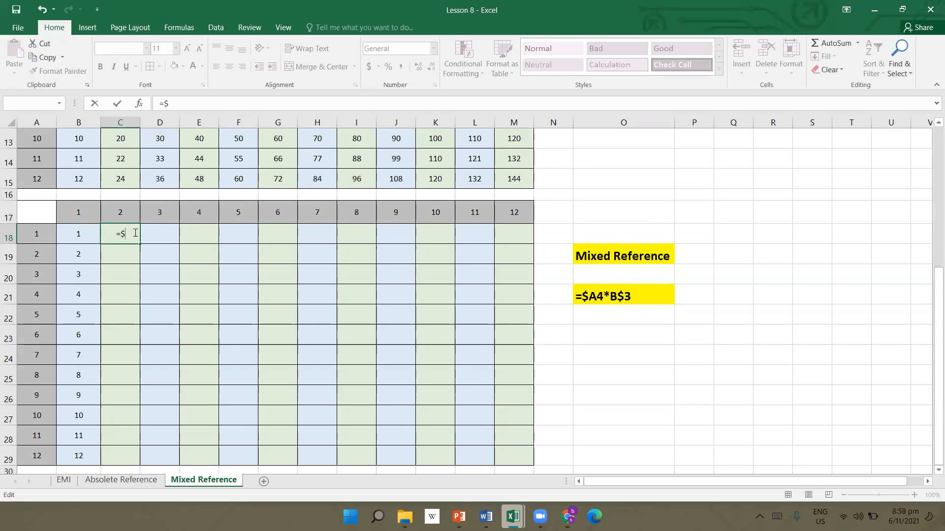
type("A18*")
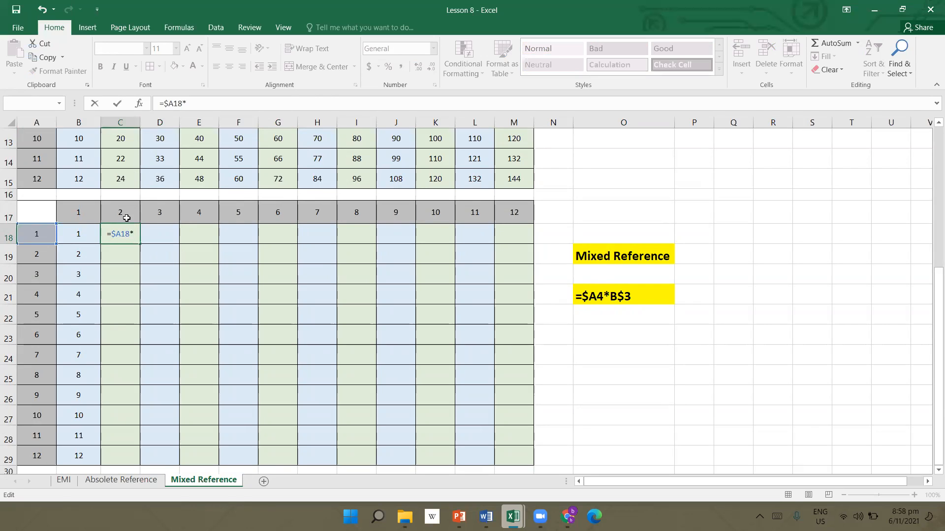
type("C")
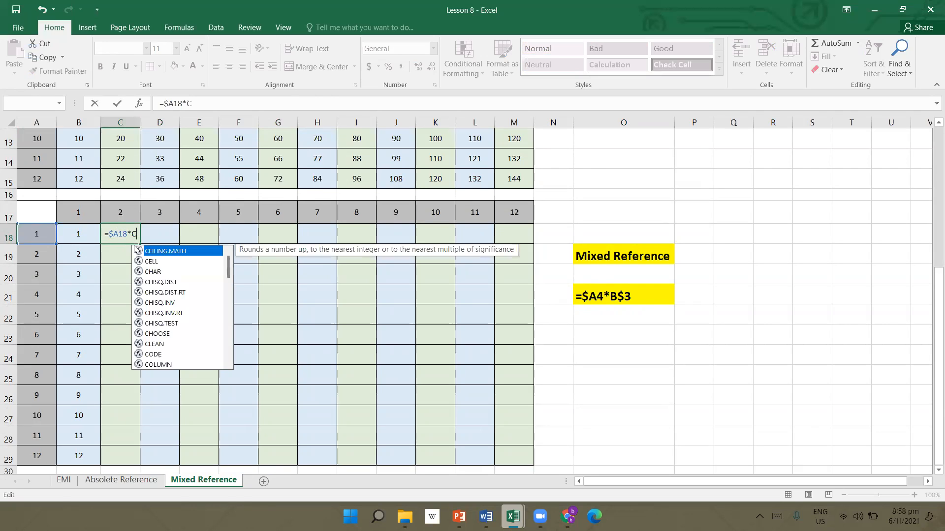
type("17")
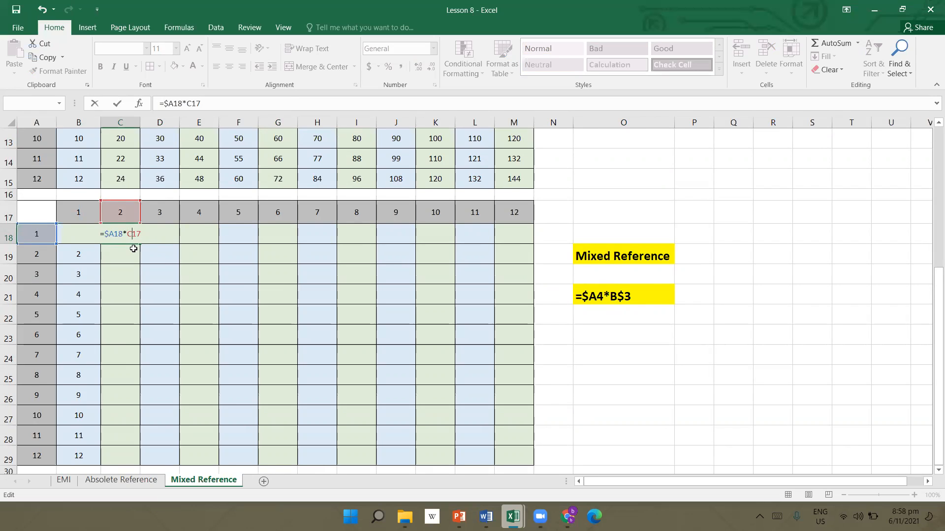
type("$")
key("Return")
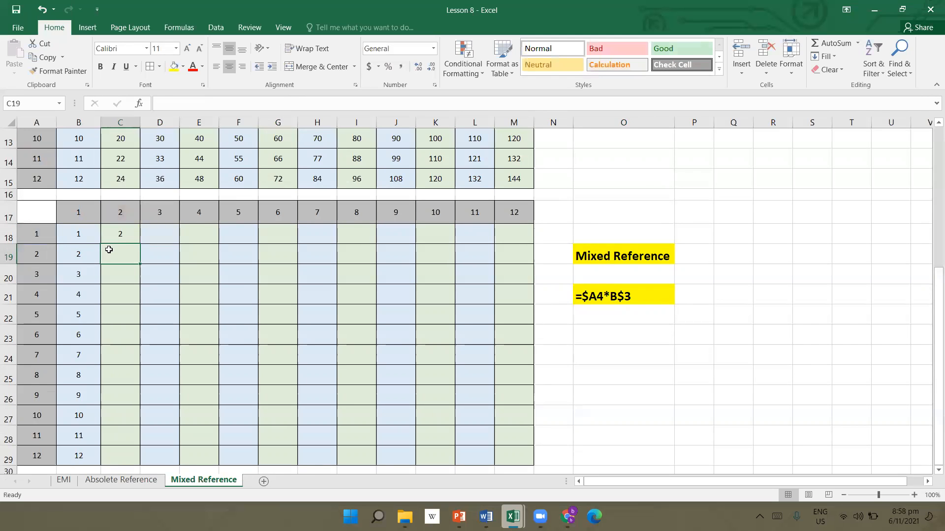
- Fill the C18 formula down through C29 and check the resulting formulas in C18 to C20
left_click(122, 236)
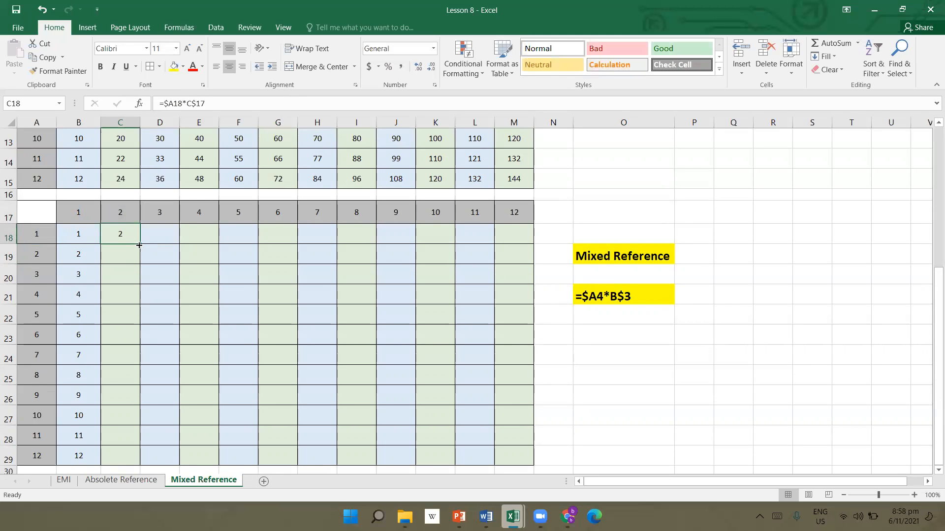
left_click_drag(139, 245, 149, 426)
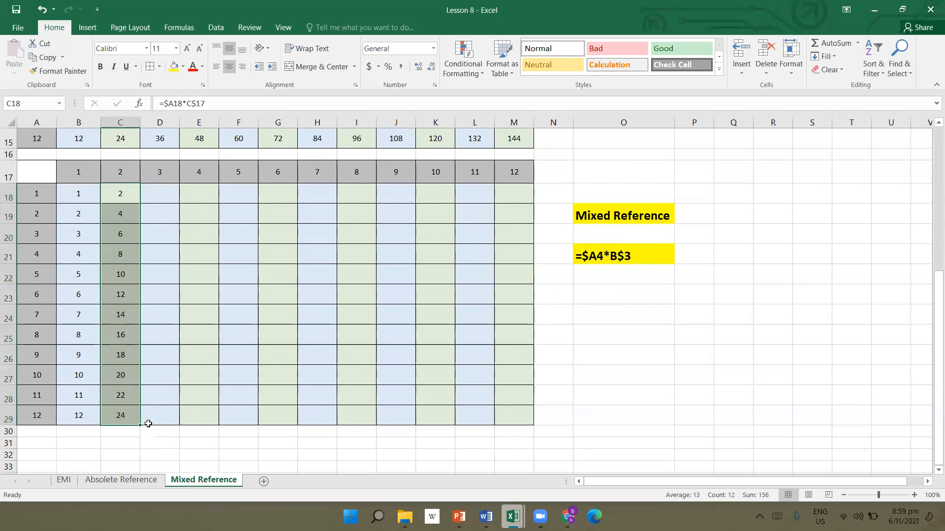
left_click(126, 193)
left_click(129, 177)
left_click(123, 193)
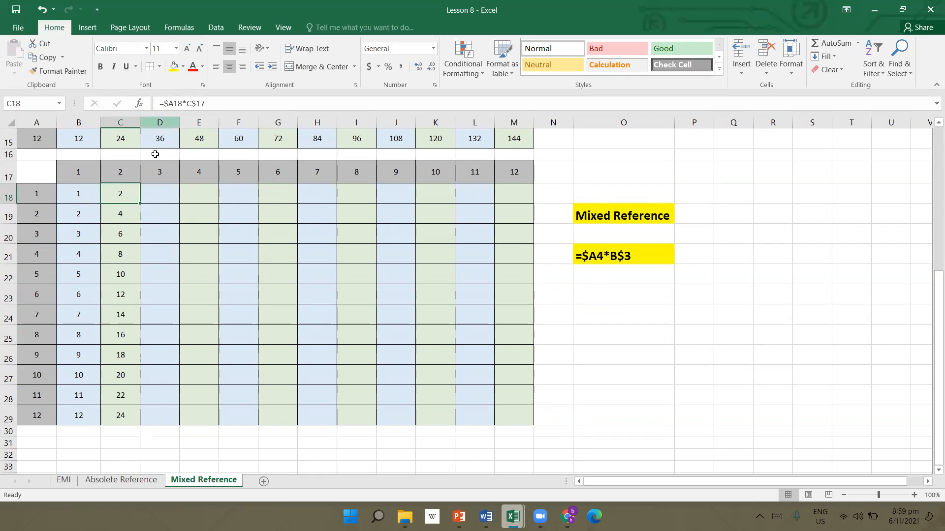
left_click(124, 211)
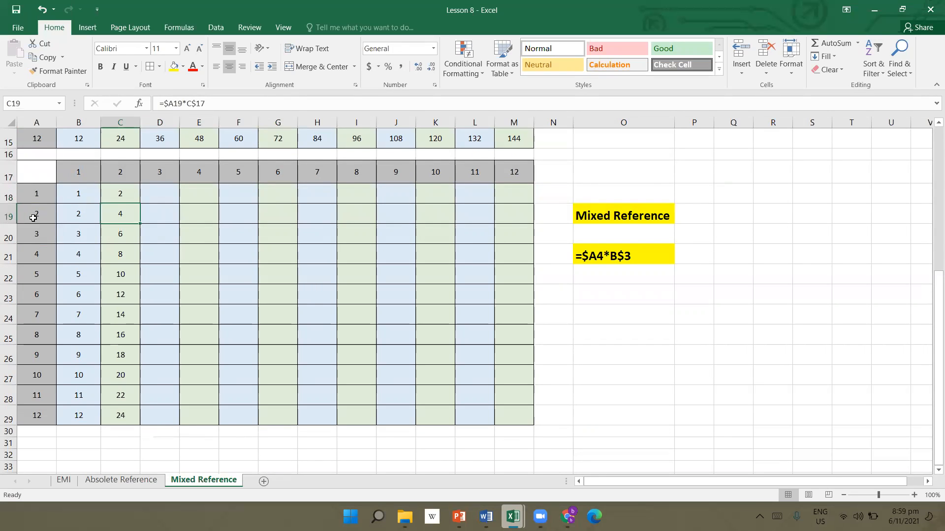
left_click(127, 230)
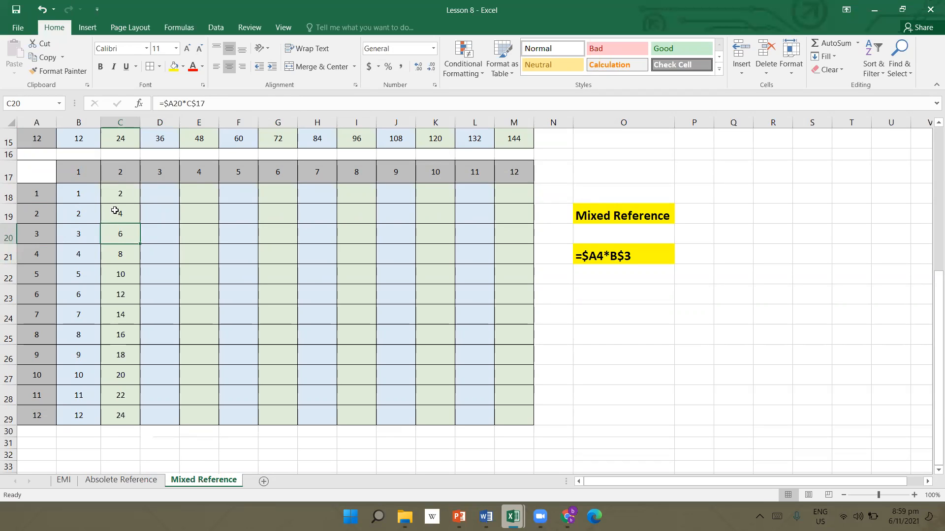
- Fill the C18 formula across to M18 and then down to row 29 to complete the table
left_click(123, 196)
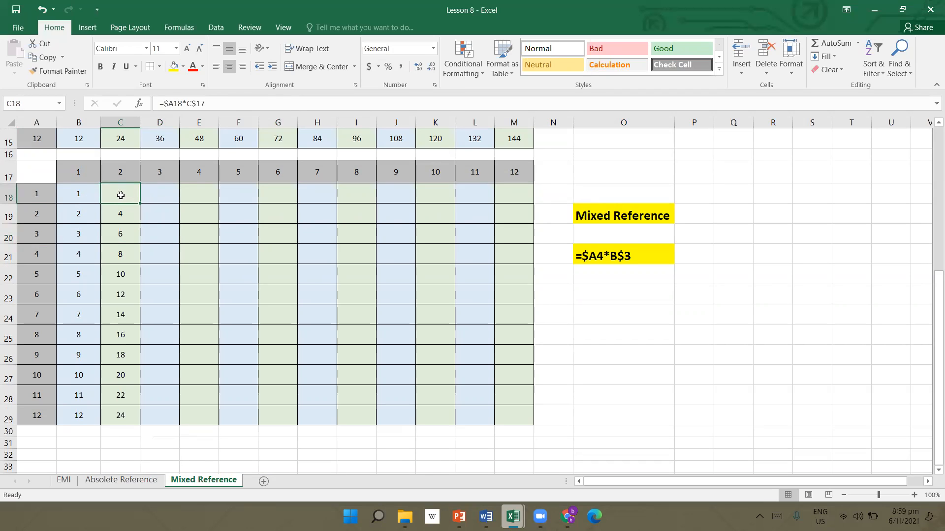
left_click_drag(141, 203, 516, 213)
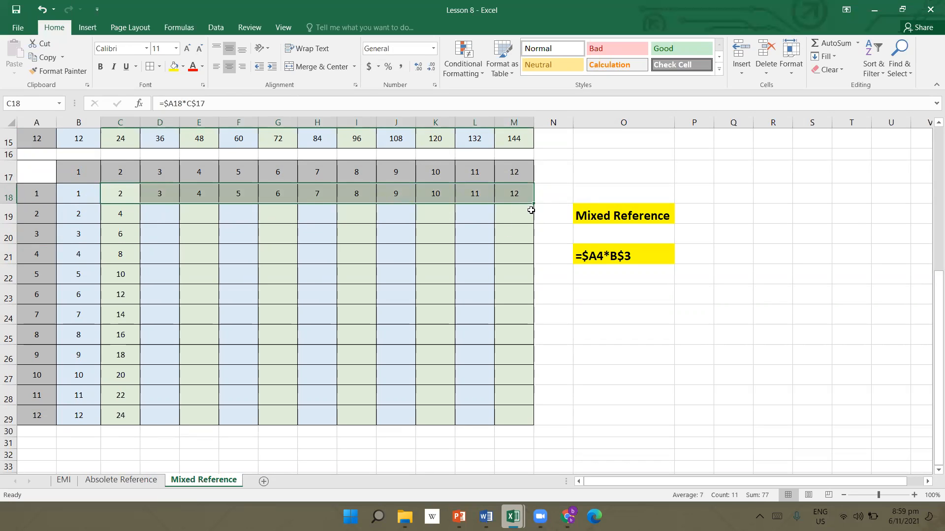
left_click_drag(533, 205, 538, 442)
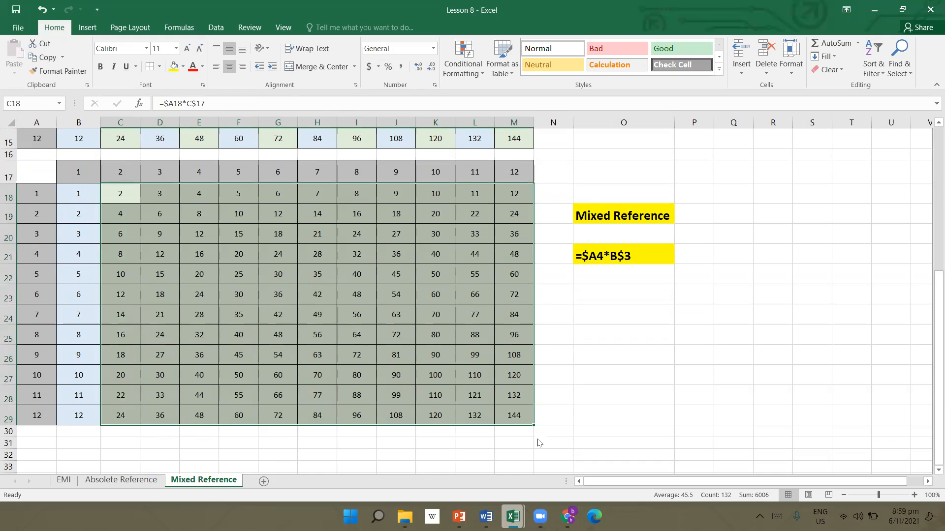
- Trace the row and column of 10 and the rows of 11 and 12 in the completed table to check their products
left_click(45, 377)
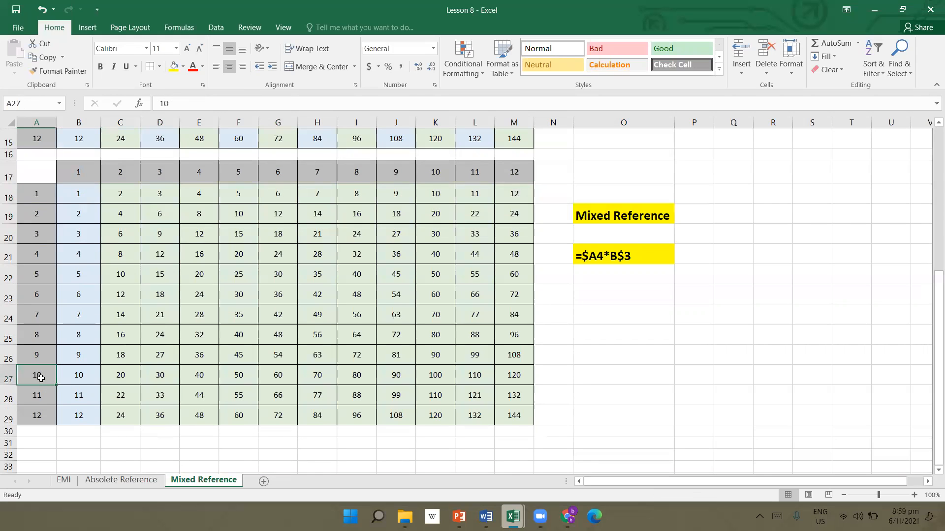
left_click_drag(422, 169, 428, 380)
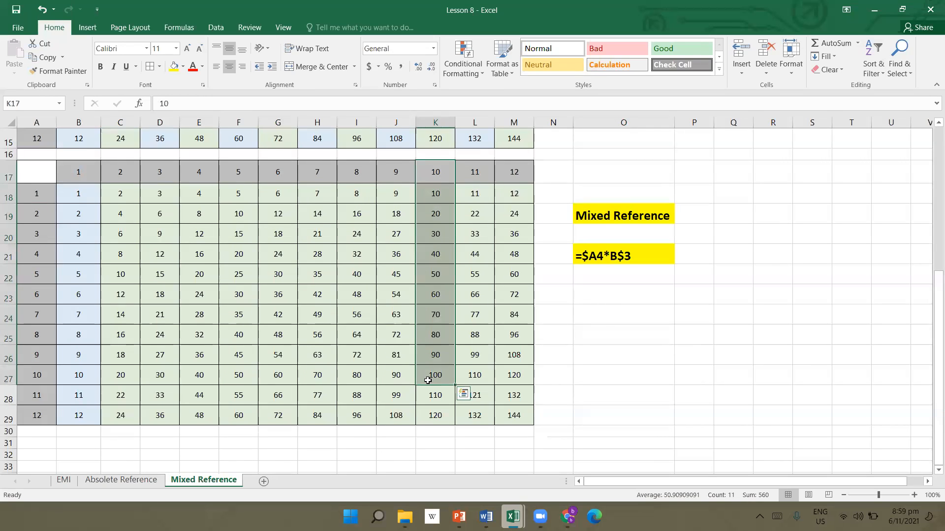
left_click(427, 380)
left_click_drag(43, 374, 423, 368)
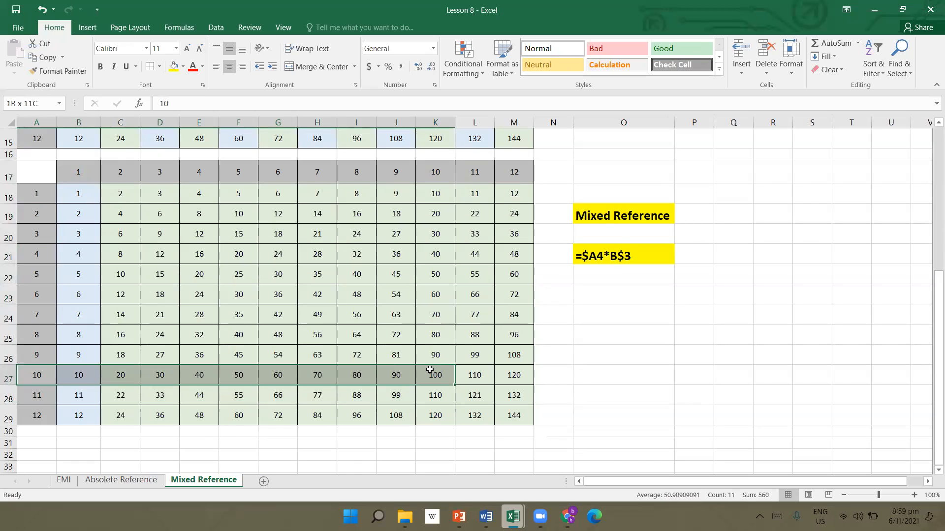
left_click_drag(41, 354, 465, 397)
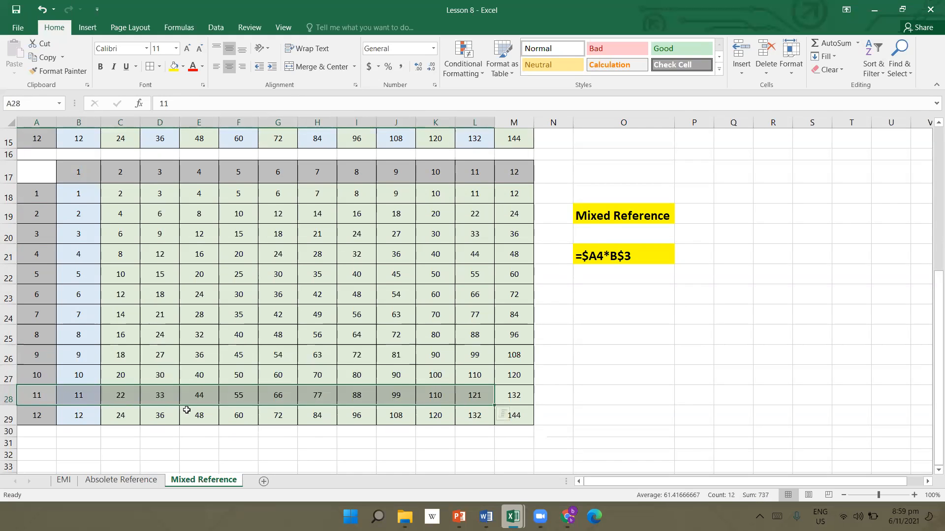
left_click_drag(30, 414, 500, 422)
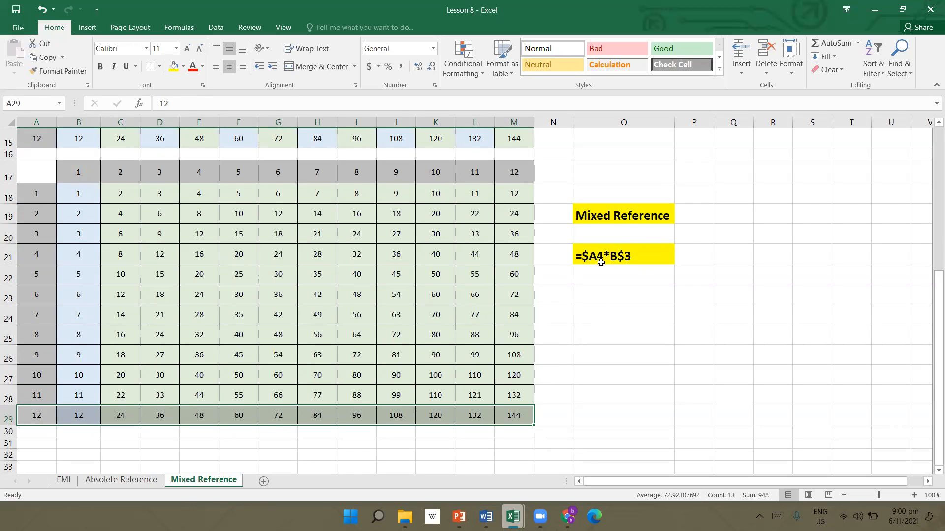
left_click(627, 294)
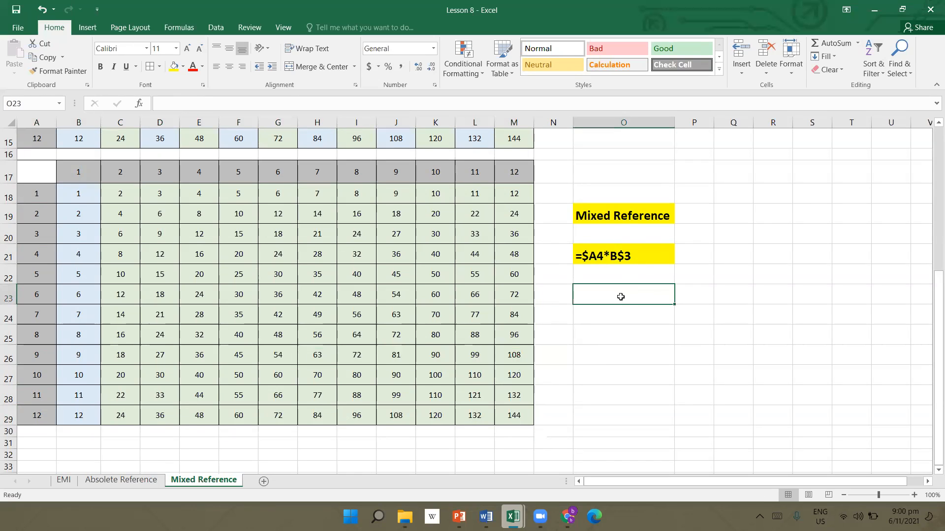
scroll(699, 346, "down", 3)
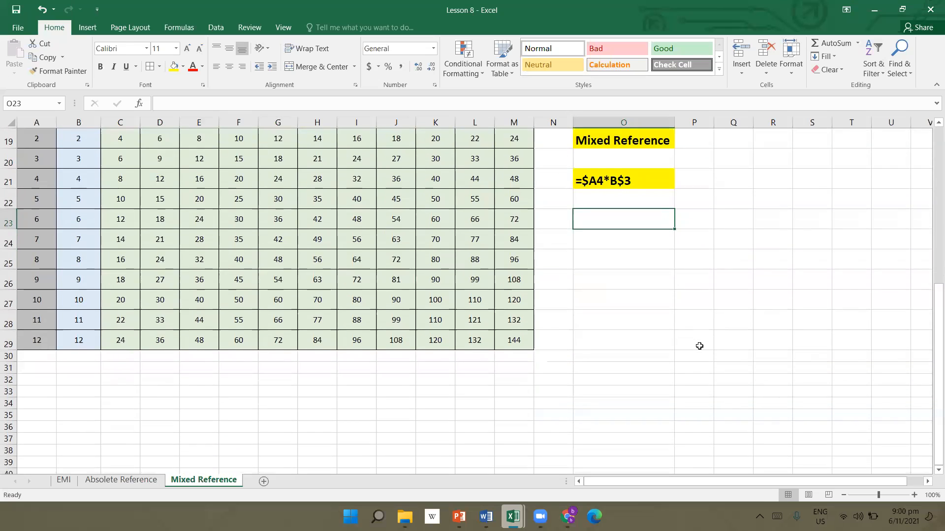
scroll(699, 346, "down", 1)
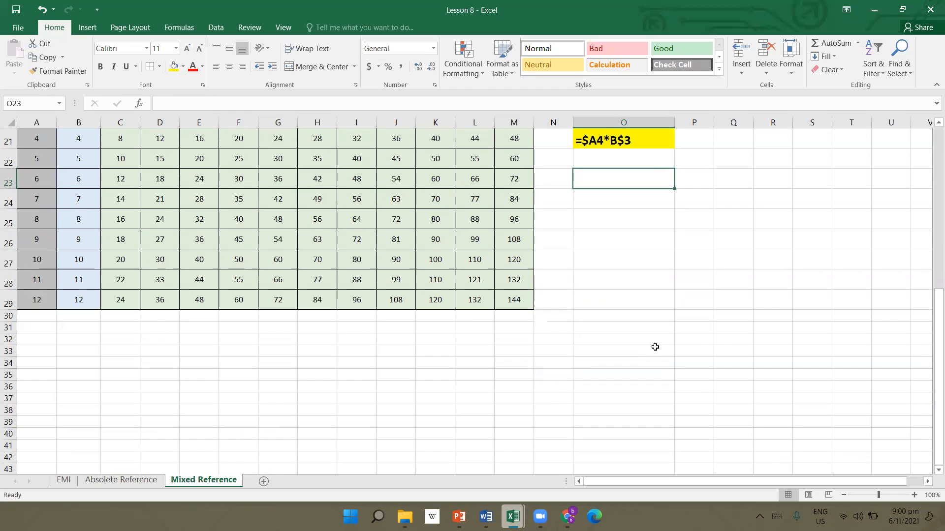
scroll(655, 347, "up", 2)
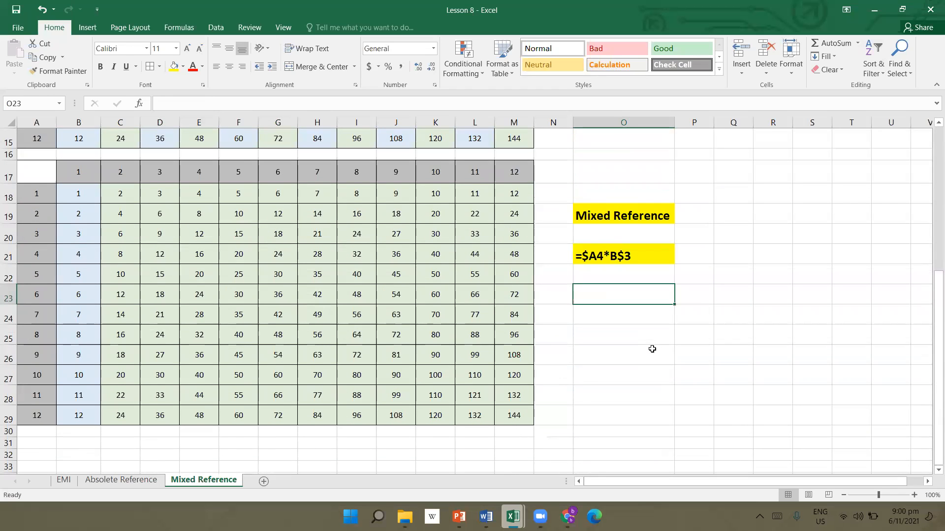
scroll(652, 349, "down", 1)
scroll(652, 349, "down", 1)
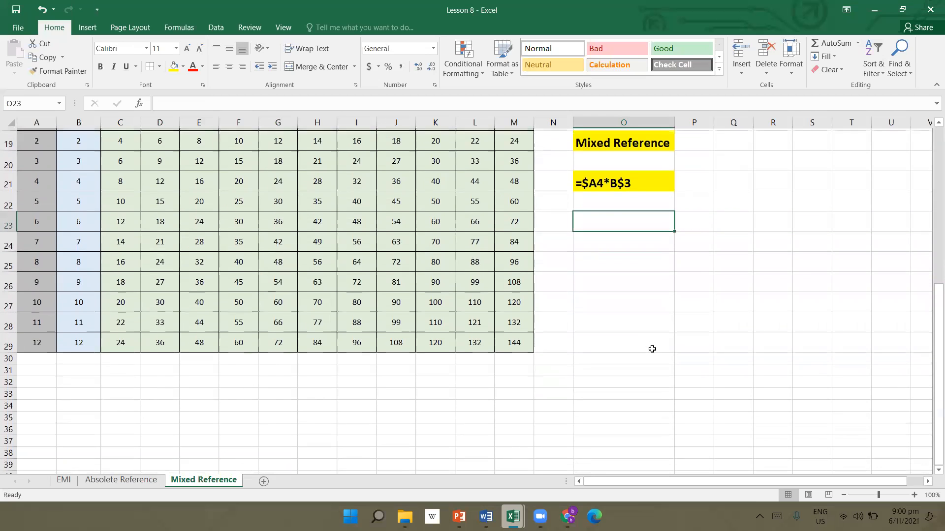
scroll(652, 349, "down", 1)
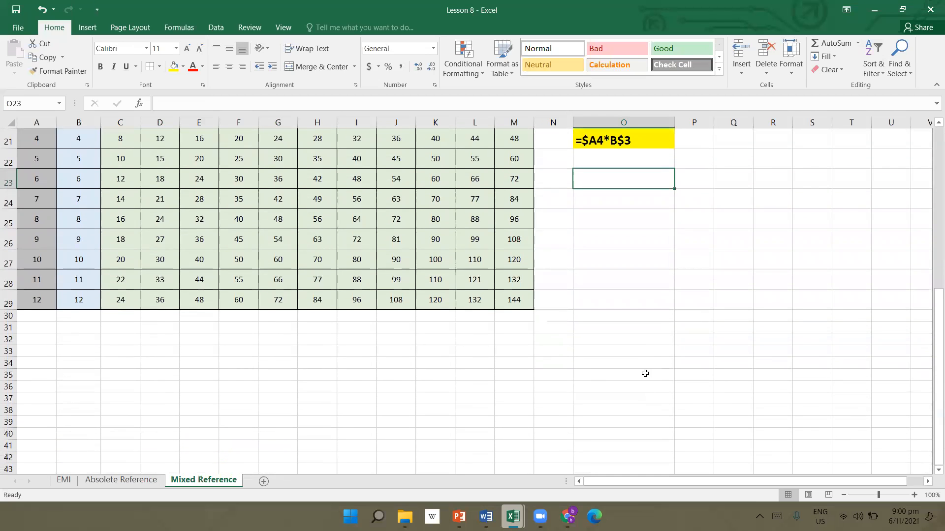
left_click(624, 413)
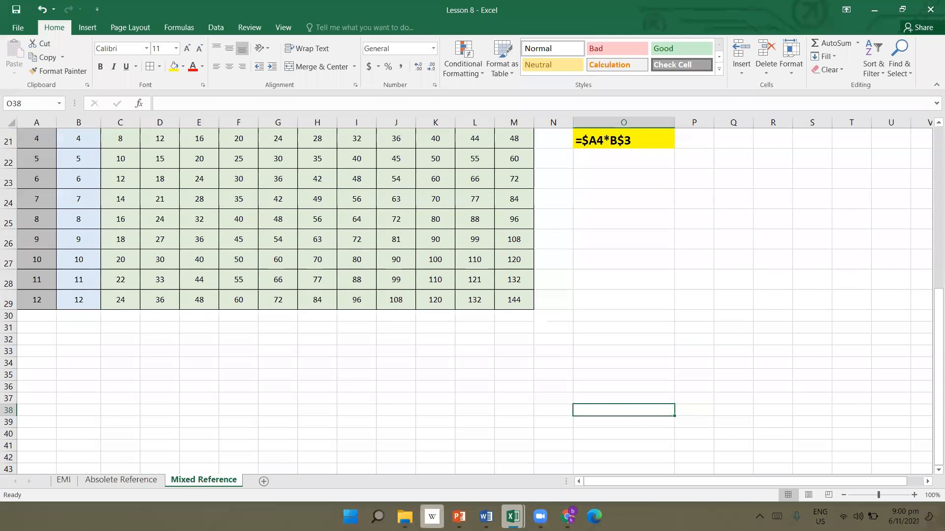
- Review the Cell References slide in PowerPoint and compare it with the relative formulas in F4 and F5 of the EMI sheet in Excel
mouse_move(458, 517)
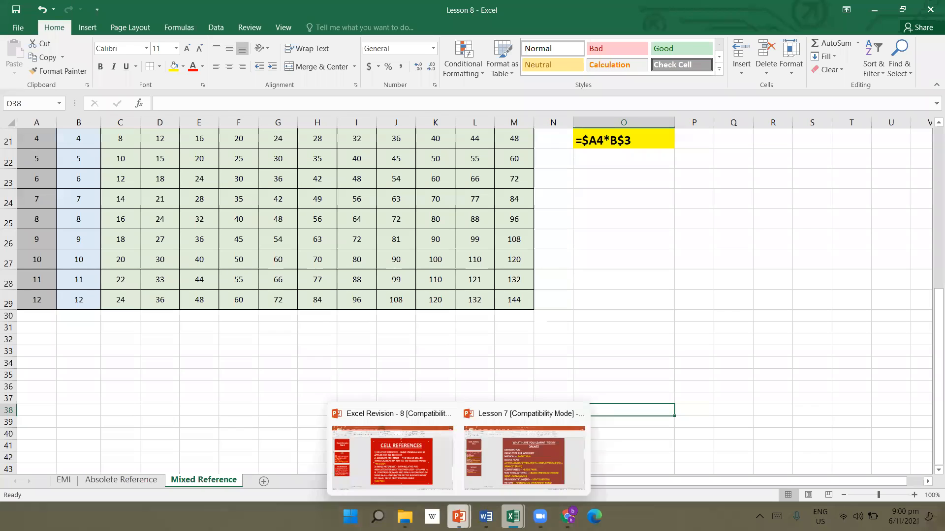
left_click(394, 433)
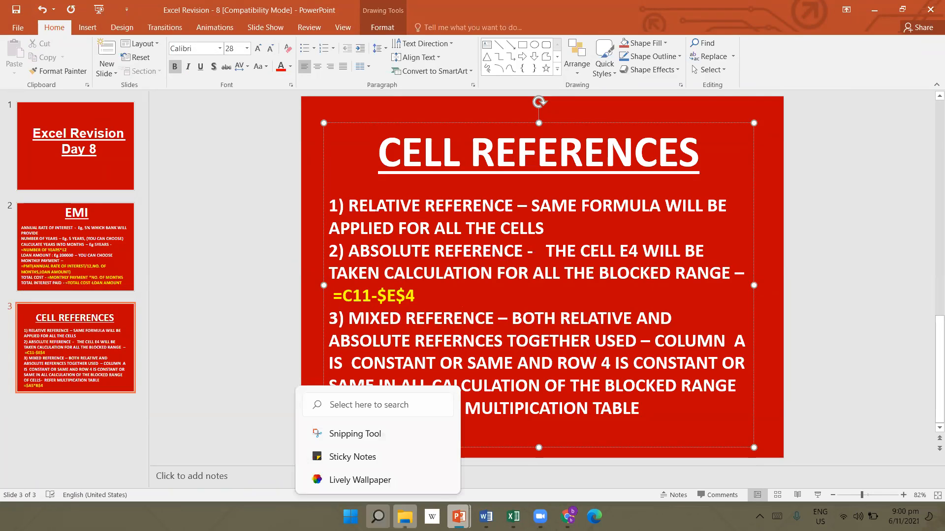
mouse_move(513, 517)
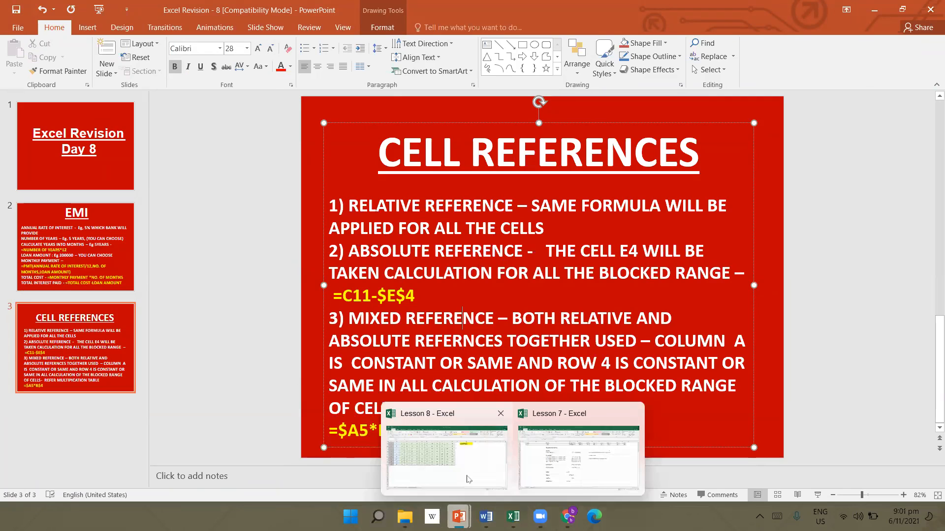
left_click(448, 448)
left_click(65, 479)
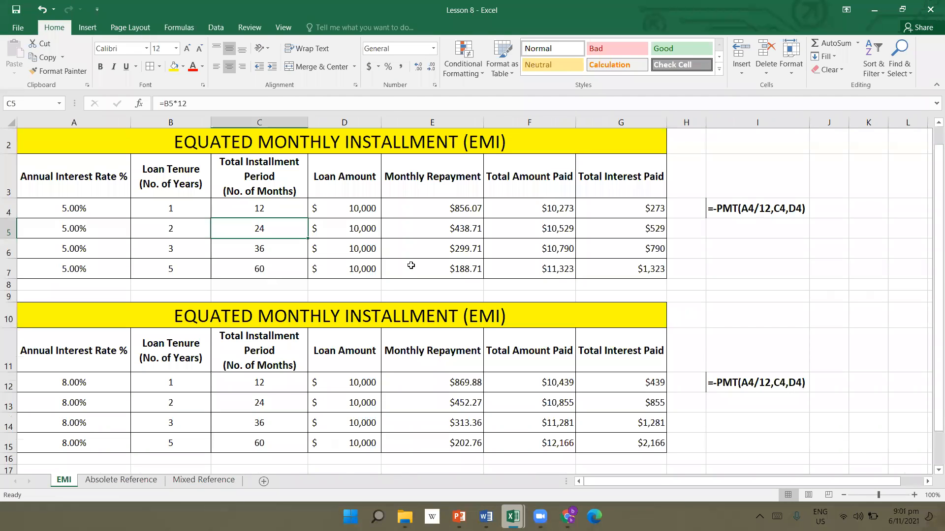
left_click(504, 212)
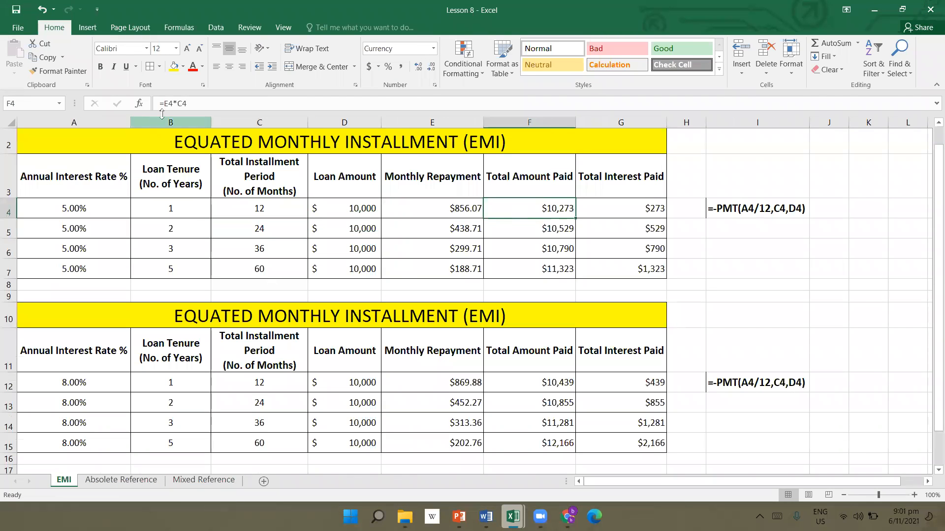
left_click(566, 228)
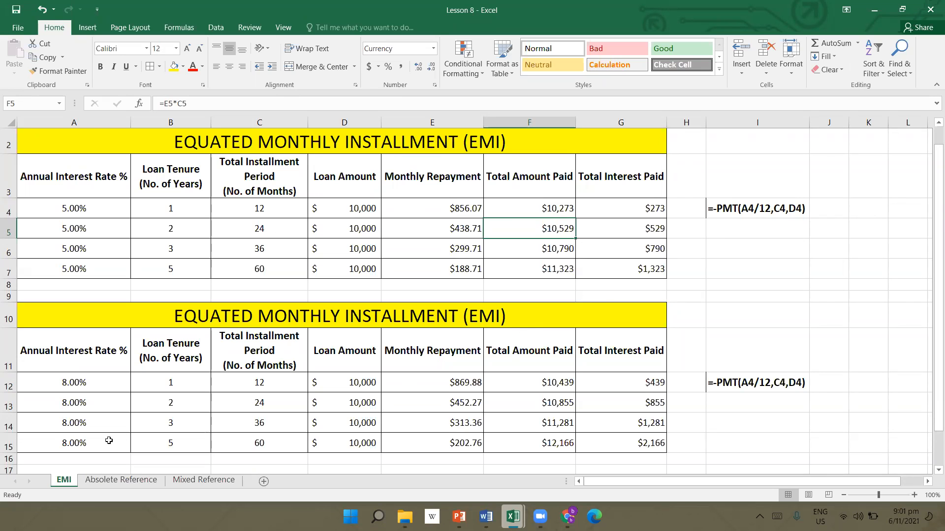
- Compare the slide's absolute reference definition in PowerPoint with the formulas in E1 and D5 of Excel's Absolete Reference sheet
left_click(120, 481)
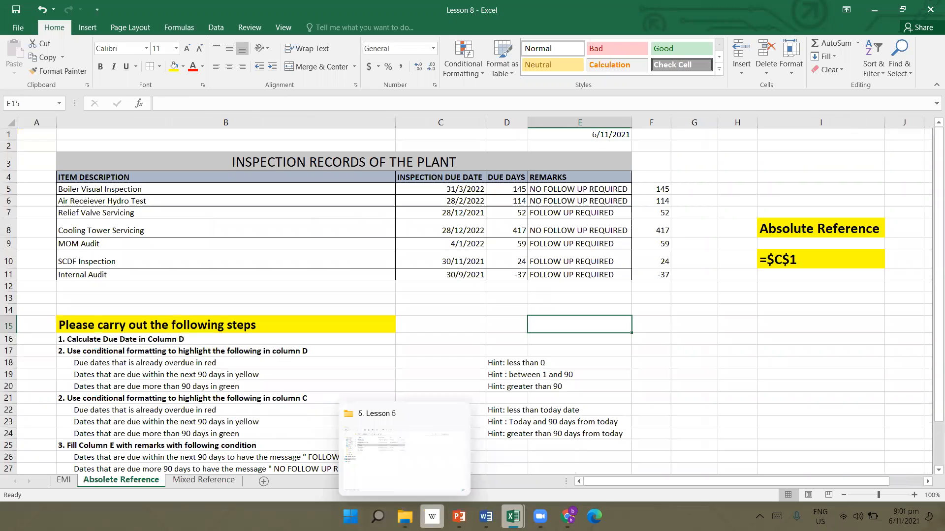
mouse_move(459, 517)
left_click(443, 467)
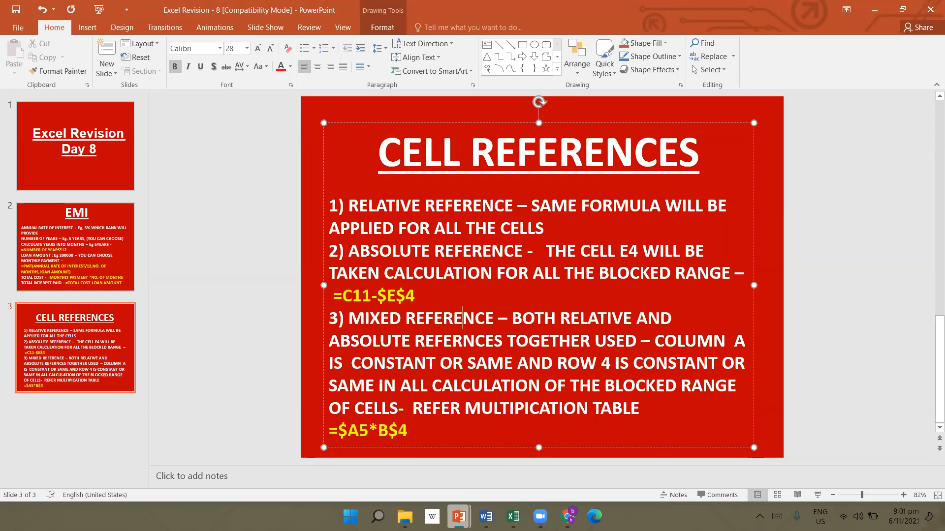
mouse_move(513, 516)
left_click(418, 475)
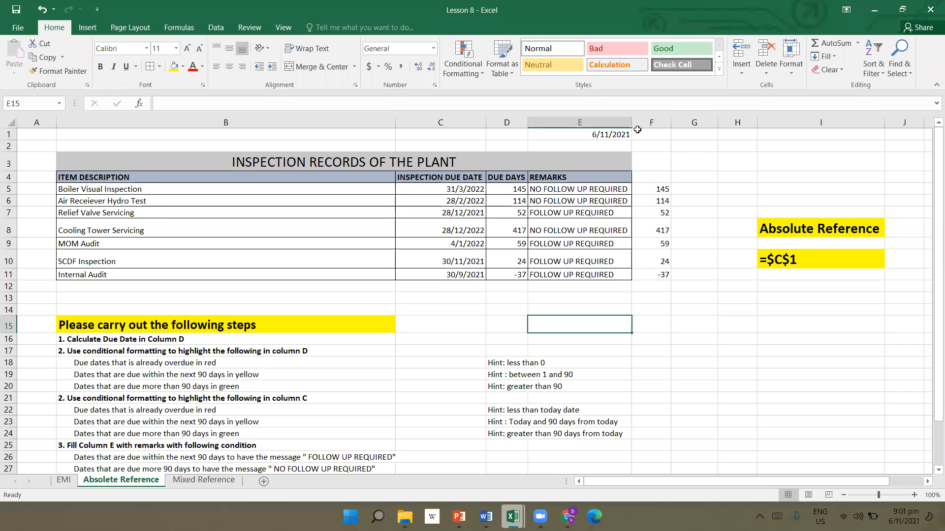
left_click(623, 135)
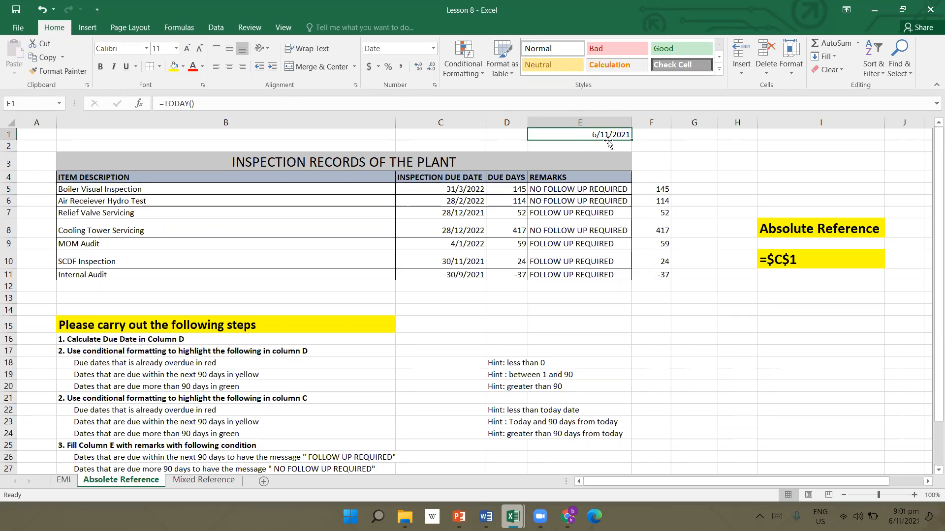
left_click(510, 188)
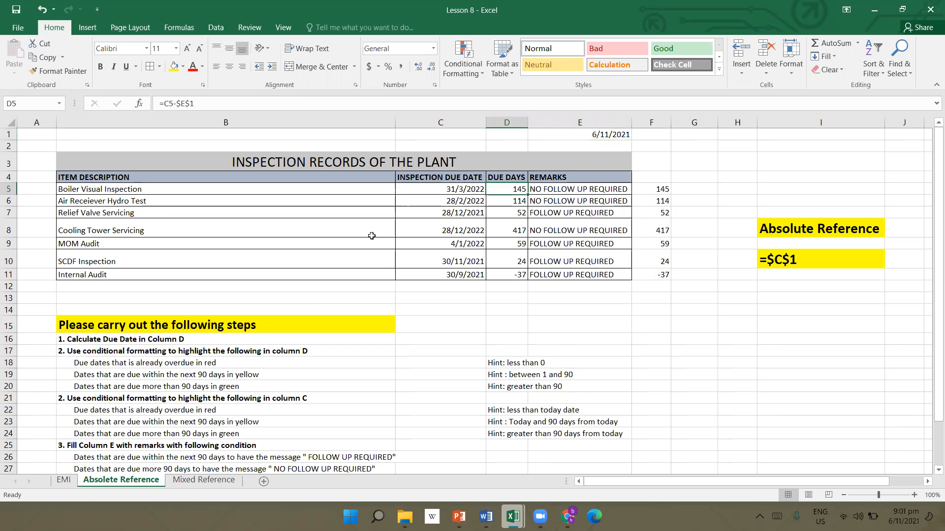
- Review the lower multiplication table on the Mixed Reference sheet and the mixed reference definition on the Cell References slide in PowerPoint
left_click(210, 480)
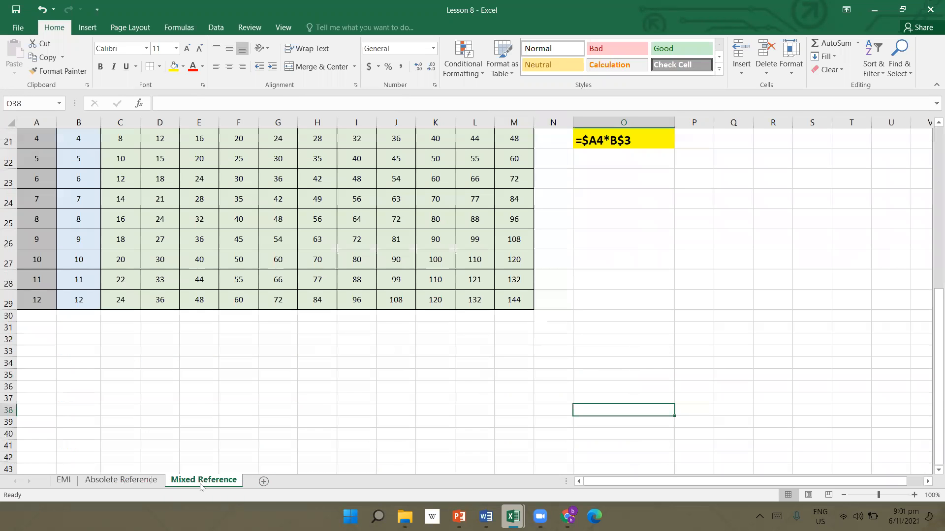
left_click(281, 401)
scroll(374, 351, "up", 3)
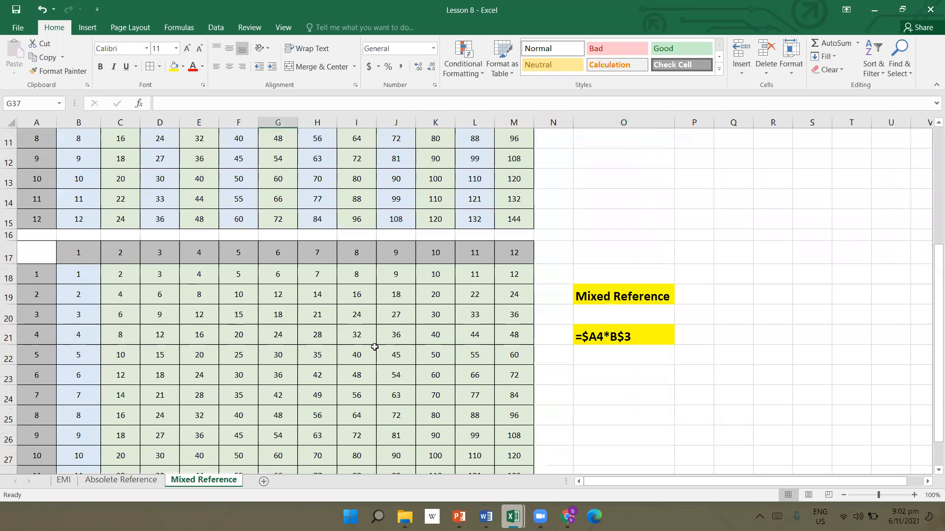
scroll(389, 327, "down", 1)
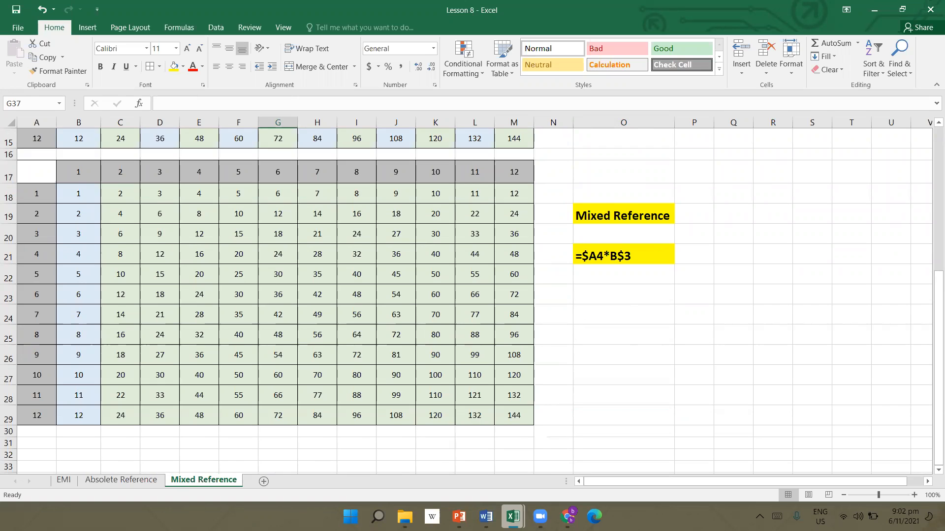
left_click(457, 514)
left_click(416, 465)
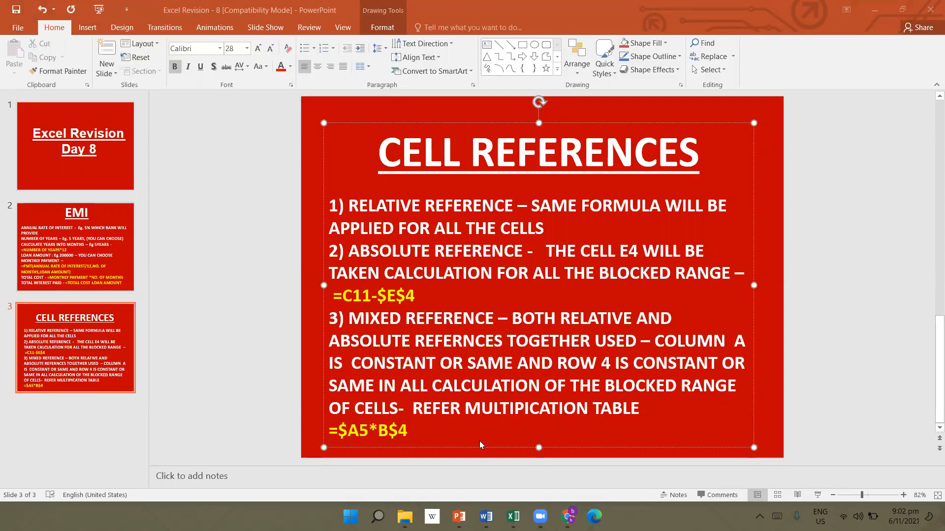
- Return to the Lesson 8 workbook in Excel and examine the mixed-reference formula in B18 and the table built from it
mouse_move(513, 517)
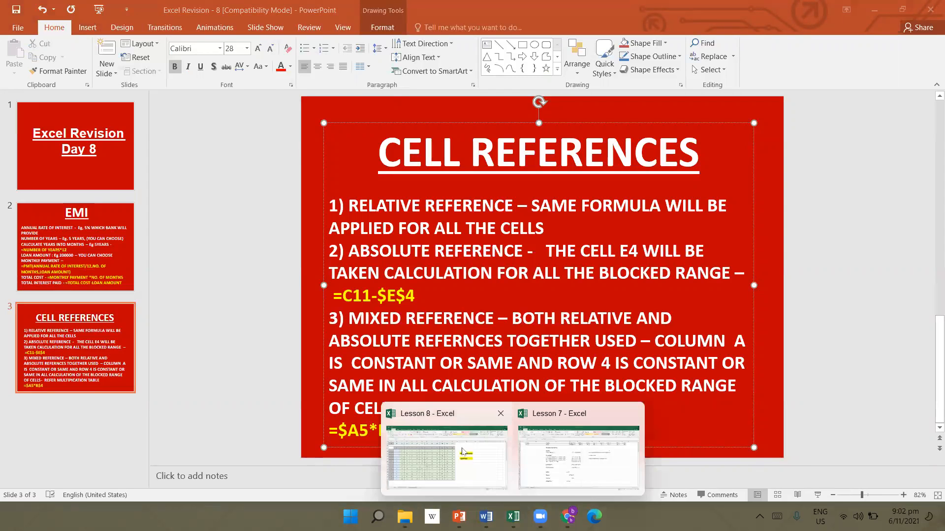
left_click(461, 451)
scroll(312, 333, "up", 1)
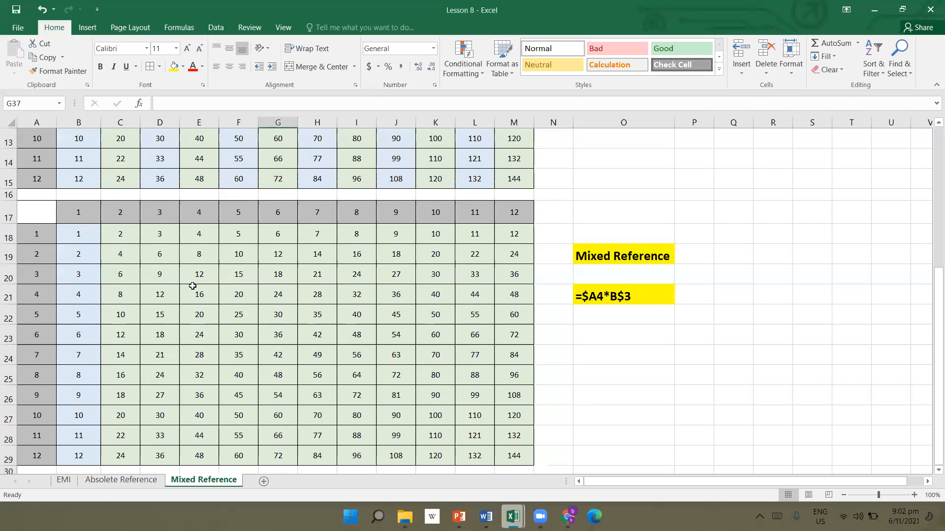
left_click(80, 240)
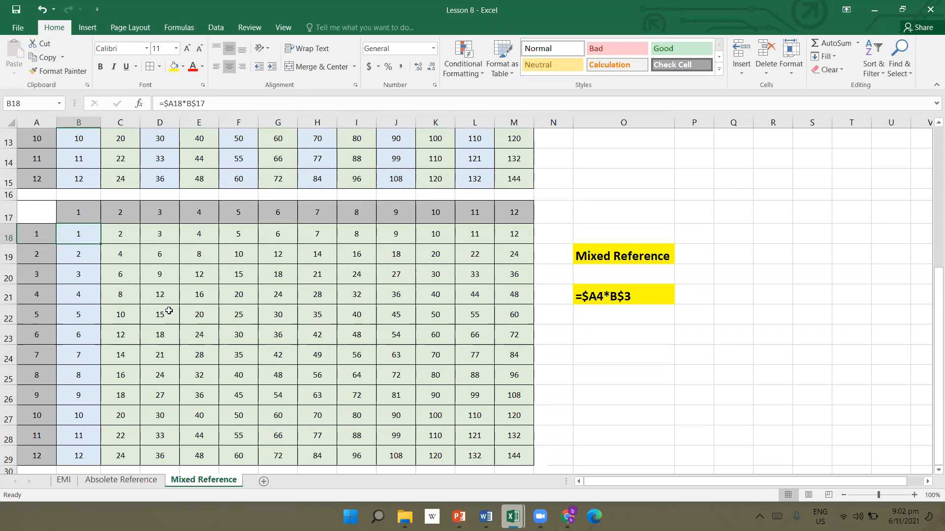
scroll(239, 305, "down", 1)
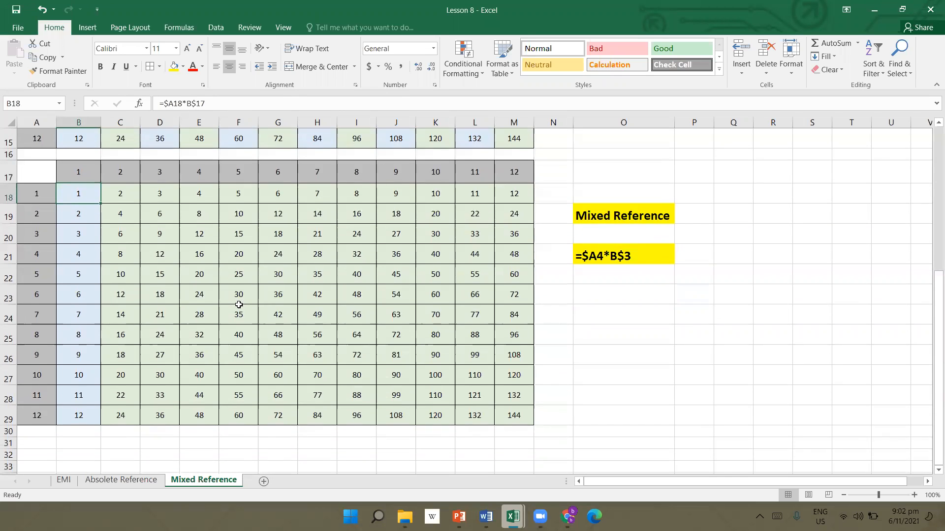
scroll(261, 304, "down", 1)
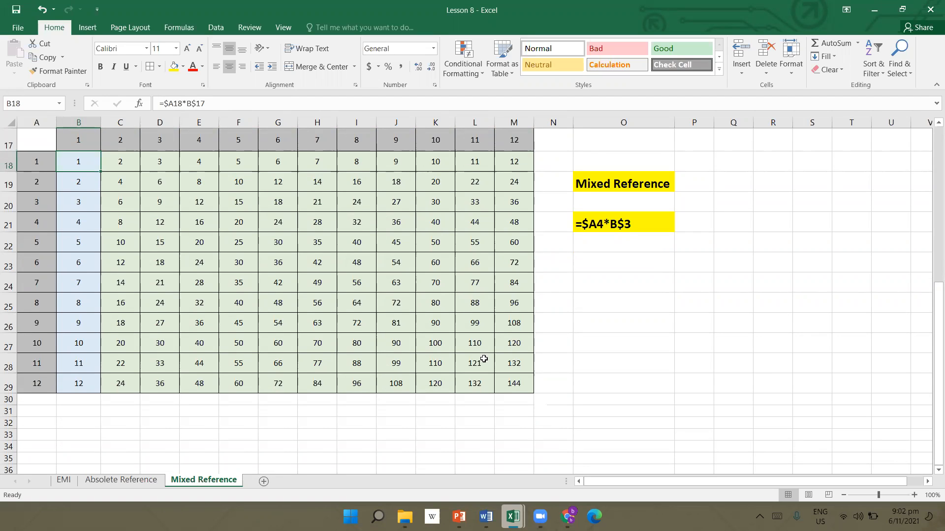
left_click(487, 423)
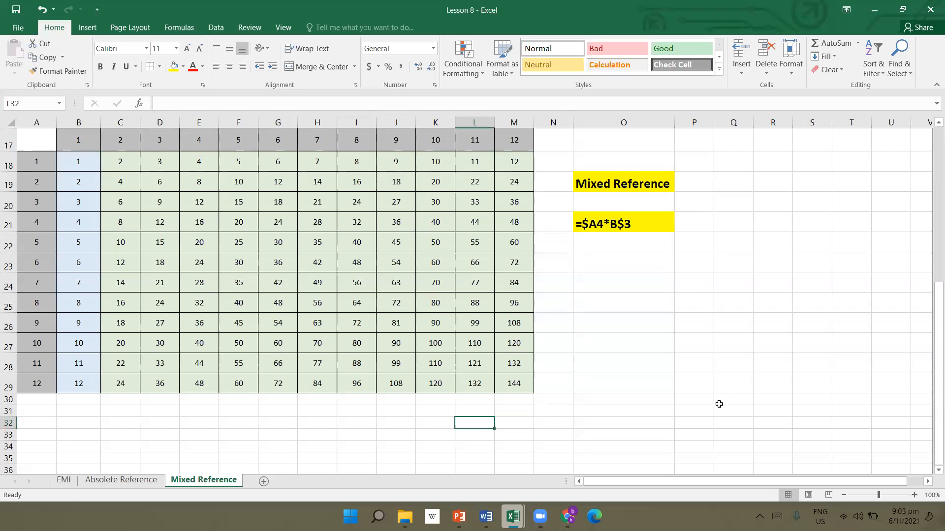
left_click(849, 233)
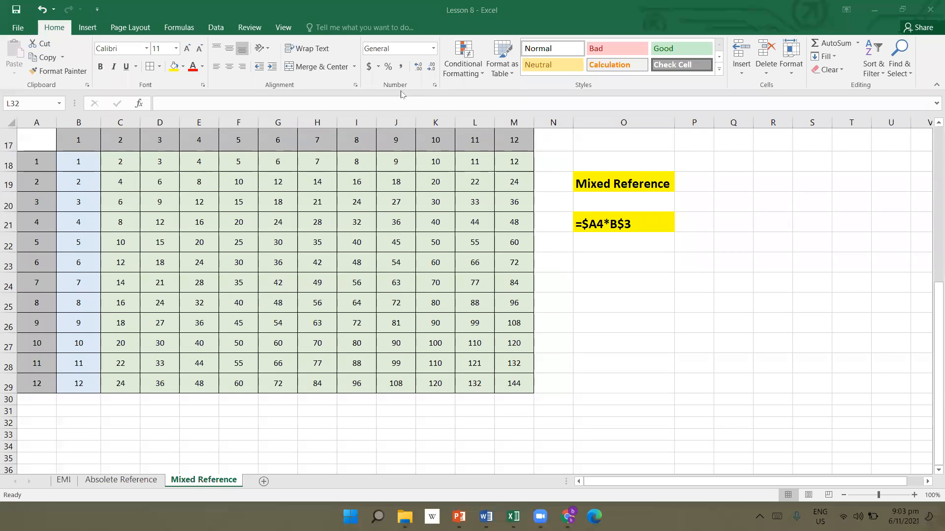
left_click(91, 28)
left_click(88, 31)
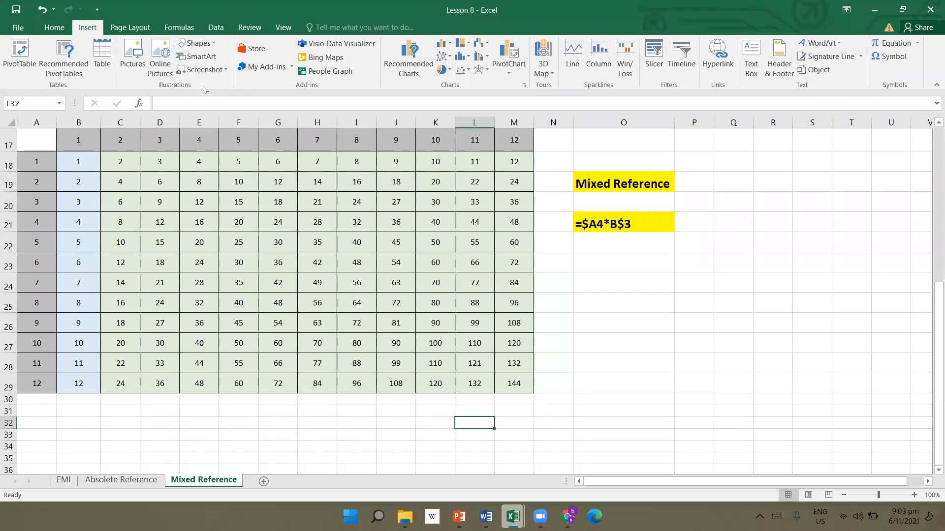
left_click(429, 79)
left_click(476, 290)
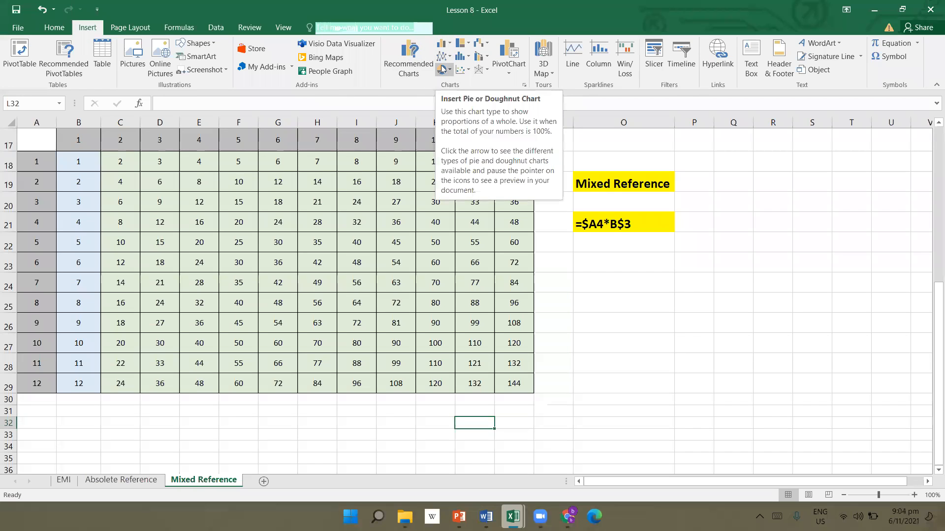
left_click(609, 343)
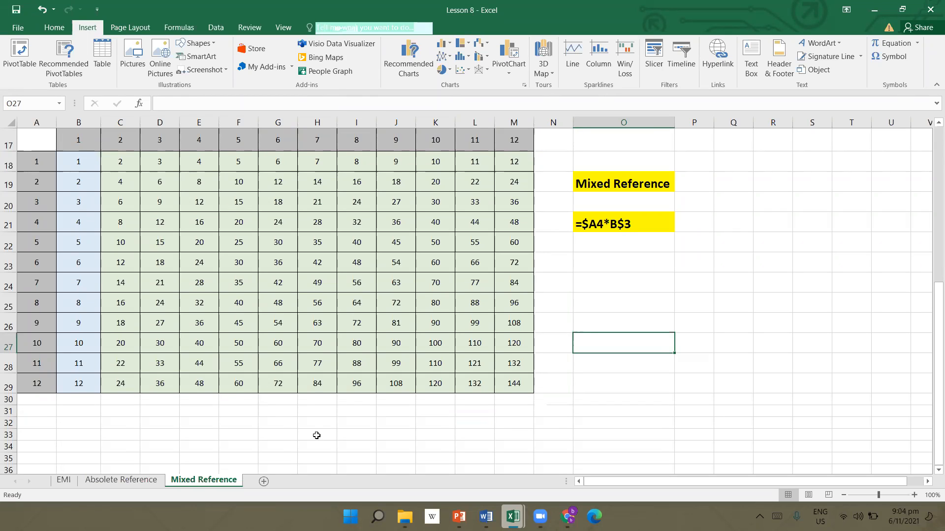
left_click(900, 294)
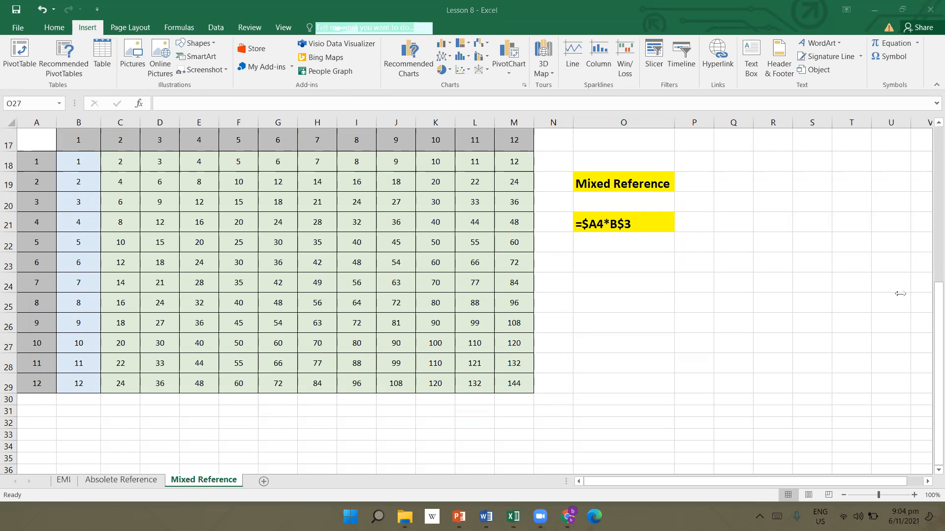